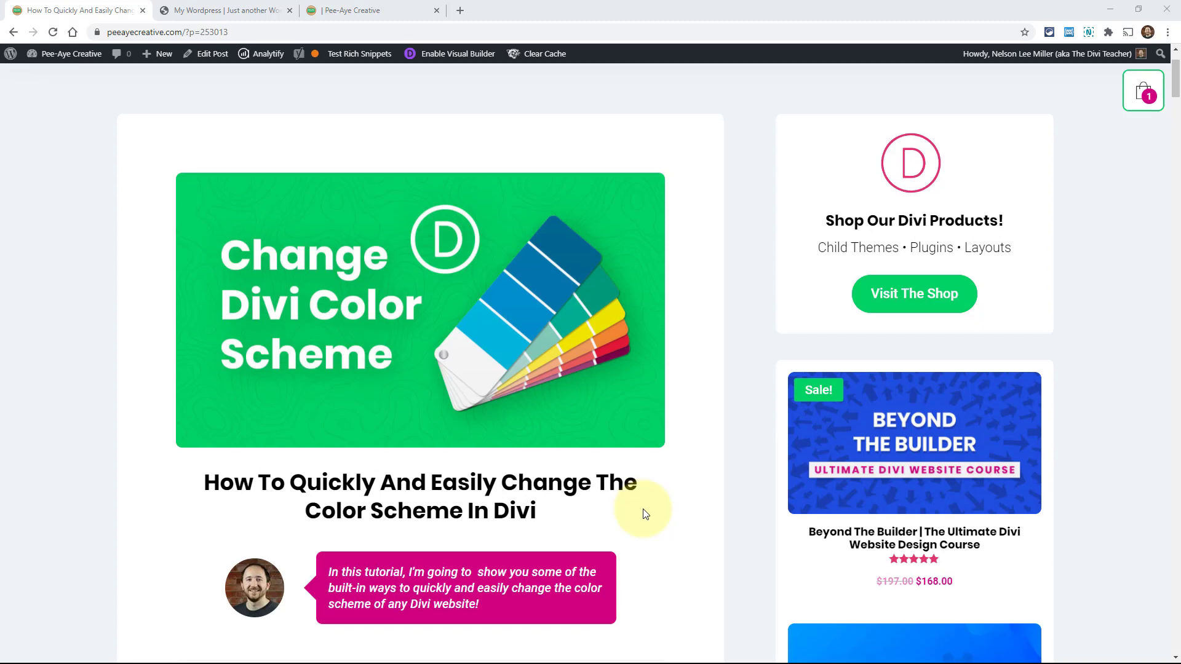
# Switch to the Divi Construction site and enable the Visual Builder on the home page
pyautogui.scroll(-6, 642, 508)
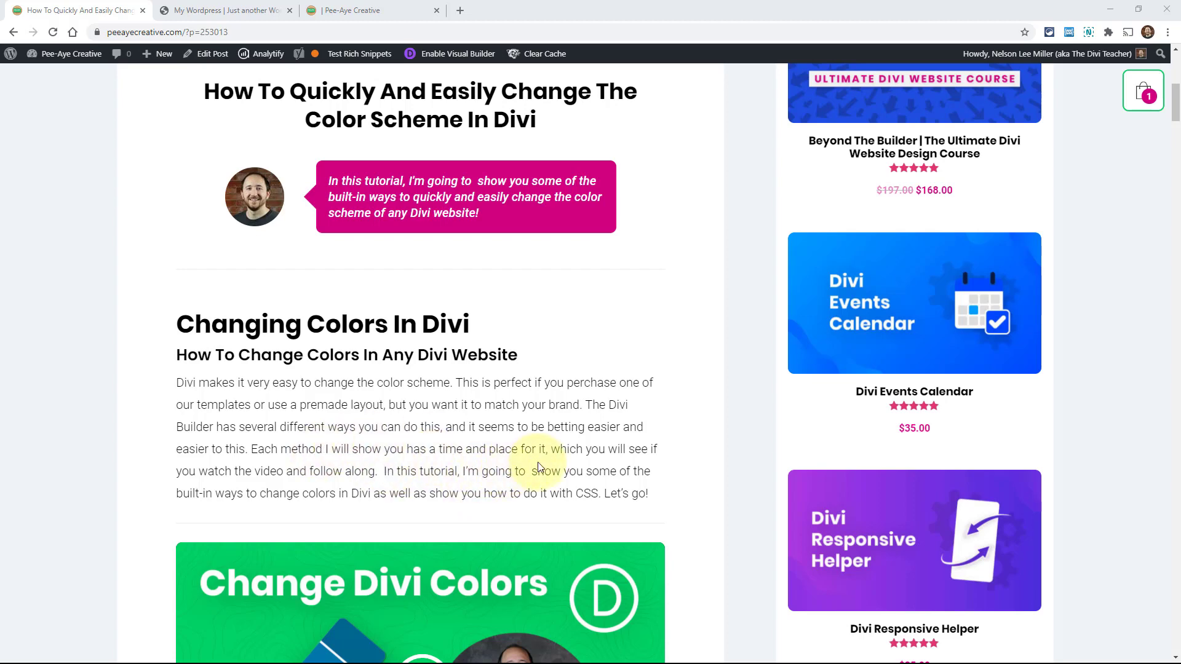
pyautogui.scroll(-6, 707, 535)
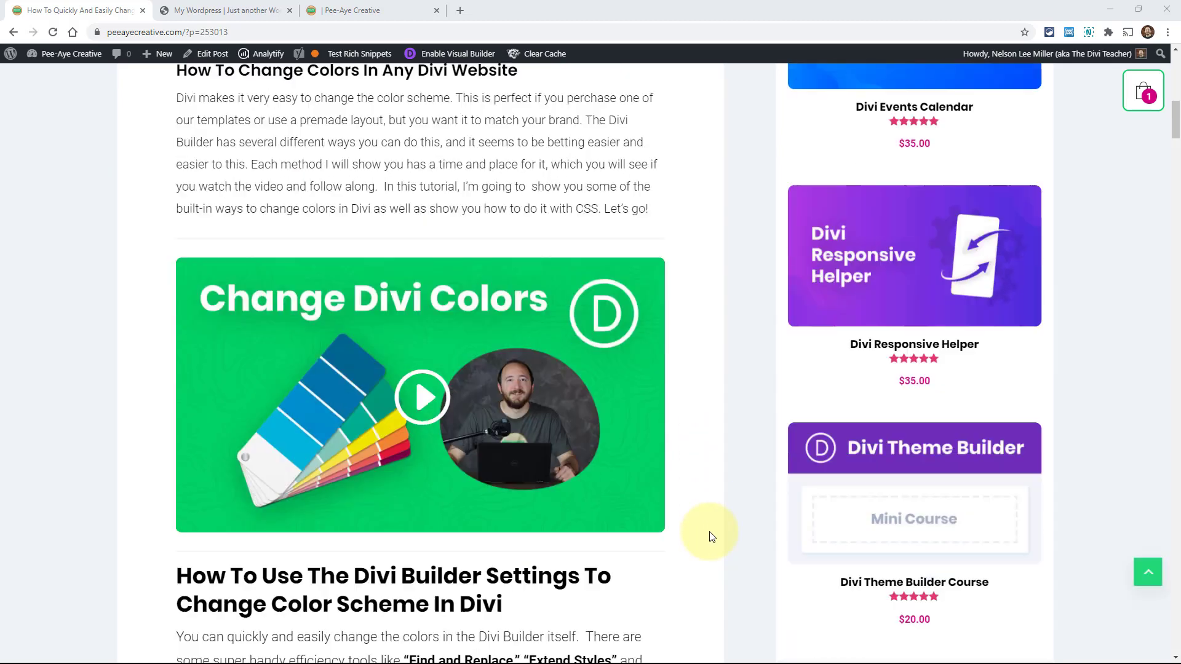
pyautogui.scroll(-5, 711, 537)
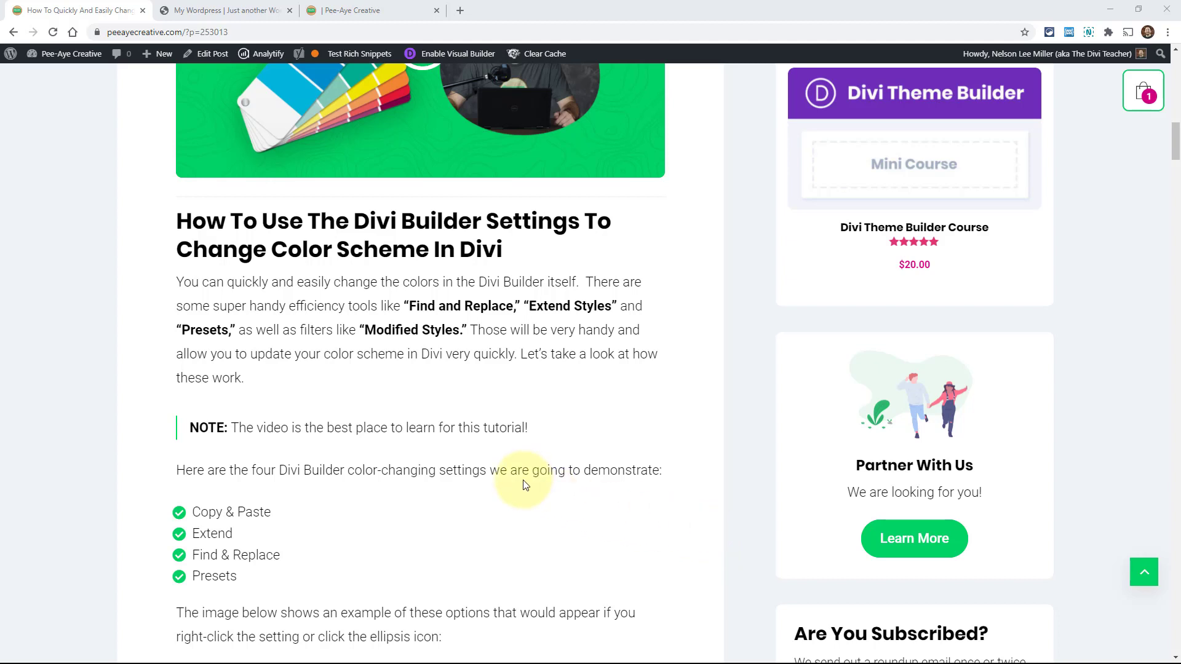
pyautogui.scroll(-2, 524, 484)
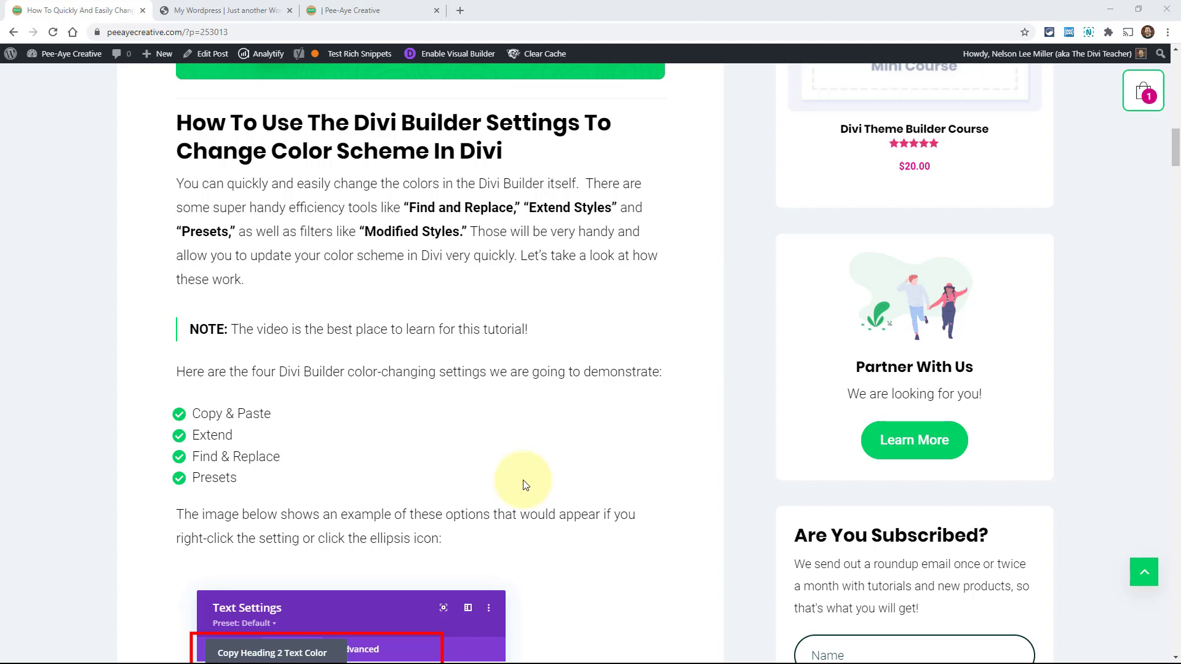
pyautogui.scroll(-8, 524, 485)
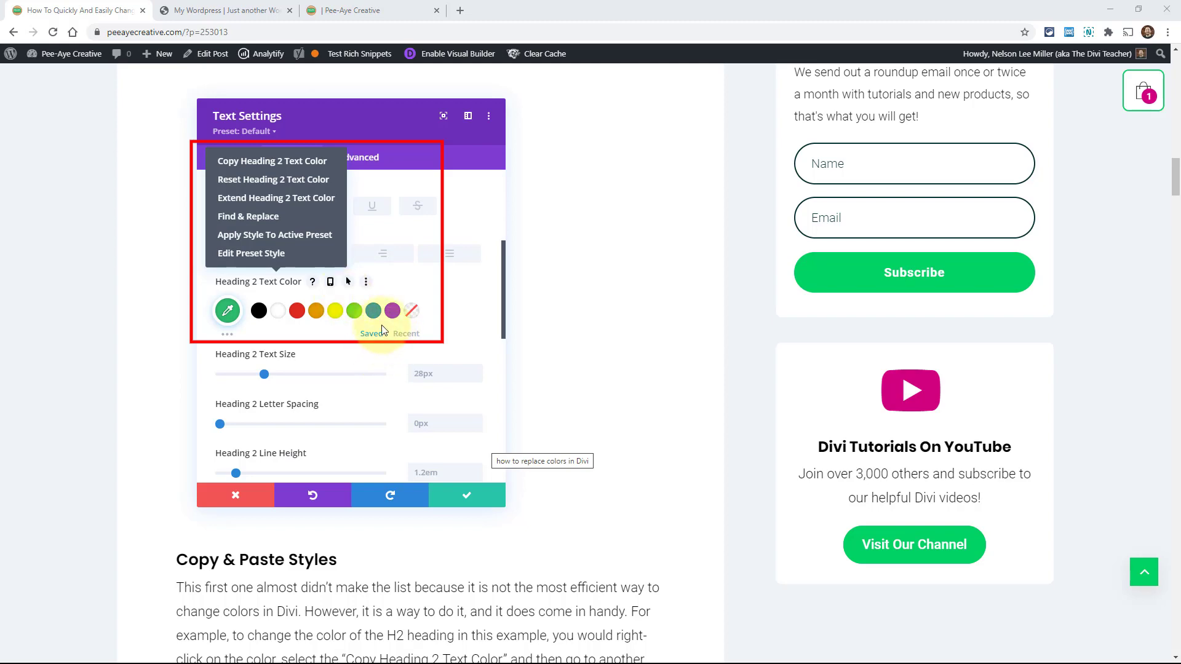
pyautogui.scroll(4, 381, 330)
pyautogui.scroll(-5, 381, 331)
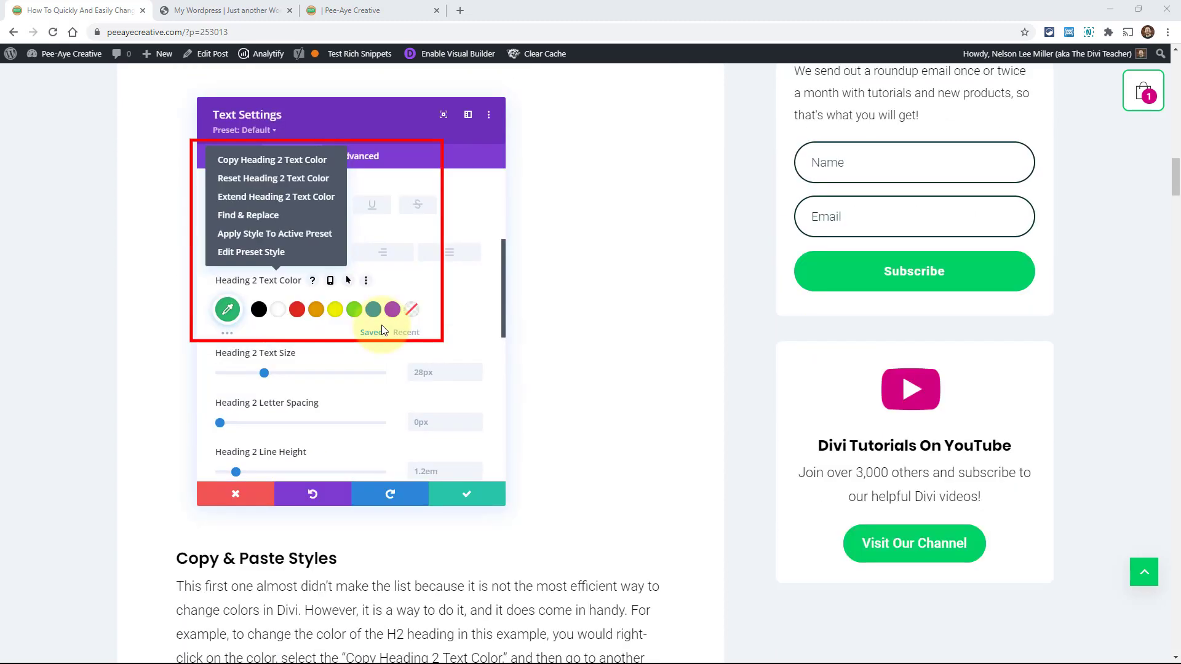
pyautogui.scroll(-5, 381, 330)
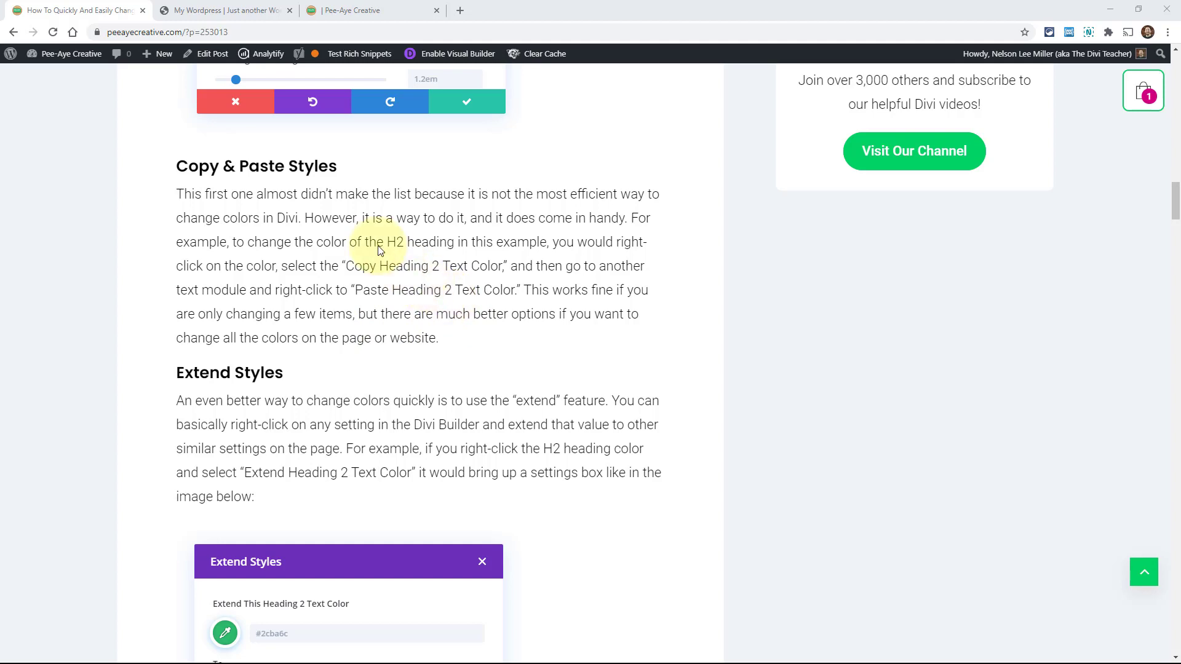
pyautogui.click(230, 13)
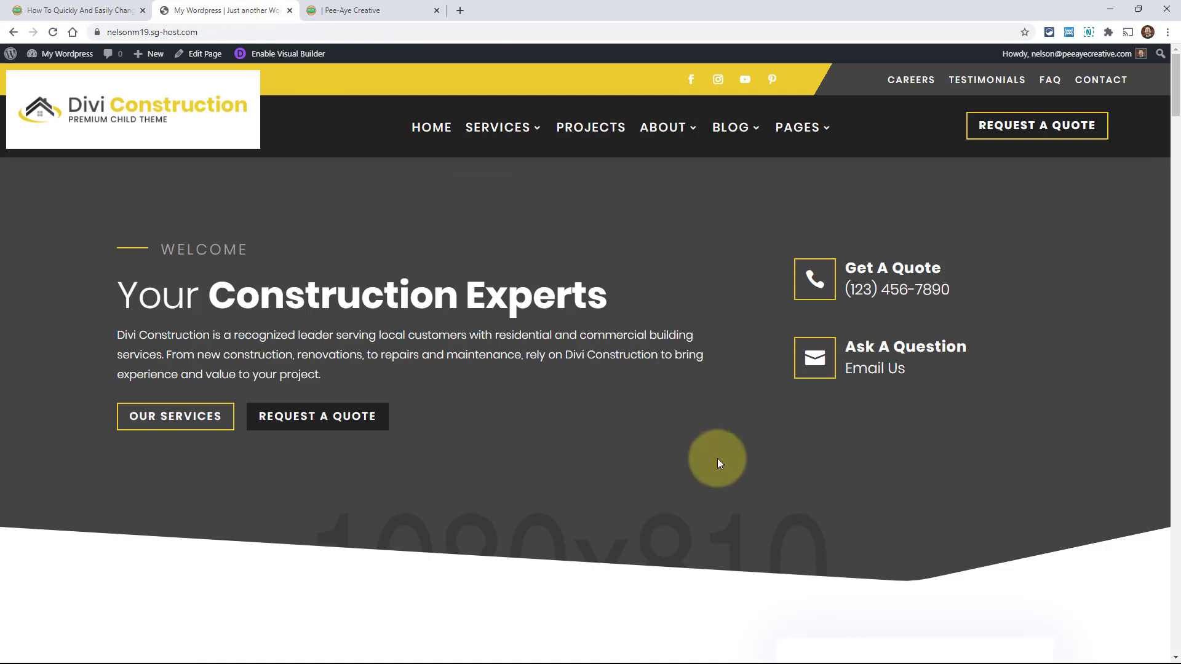
pyautogui.click(268, 56)
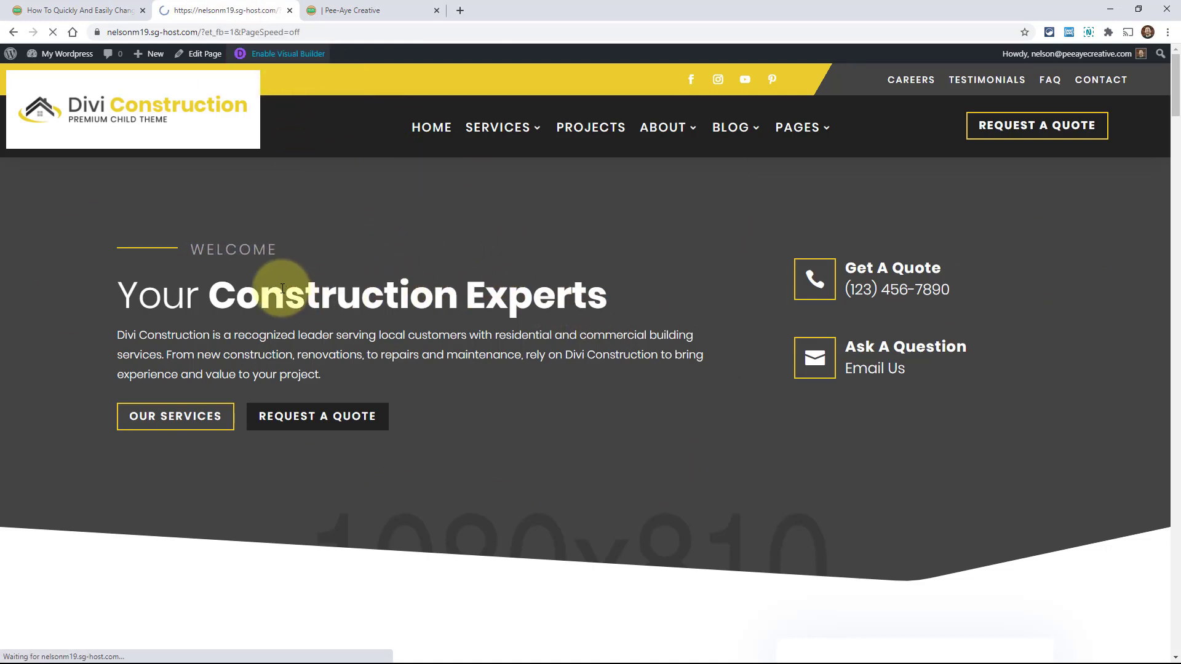
pyautogui.moveTo(1175, 77); pyautogui.dragTo(1175, 126)
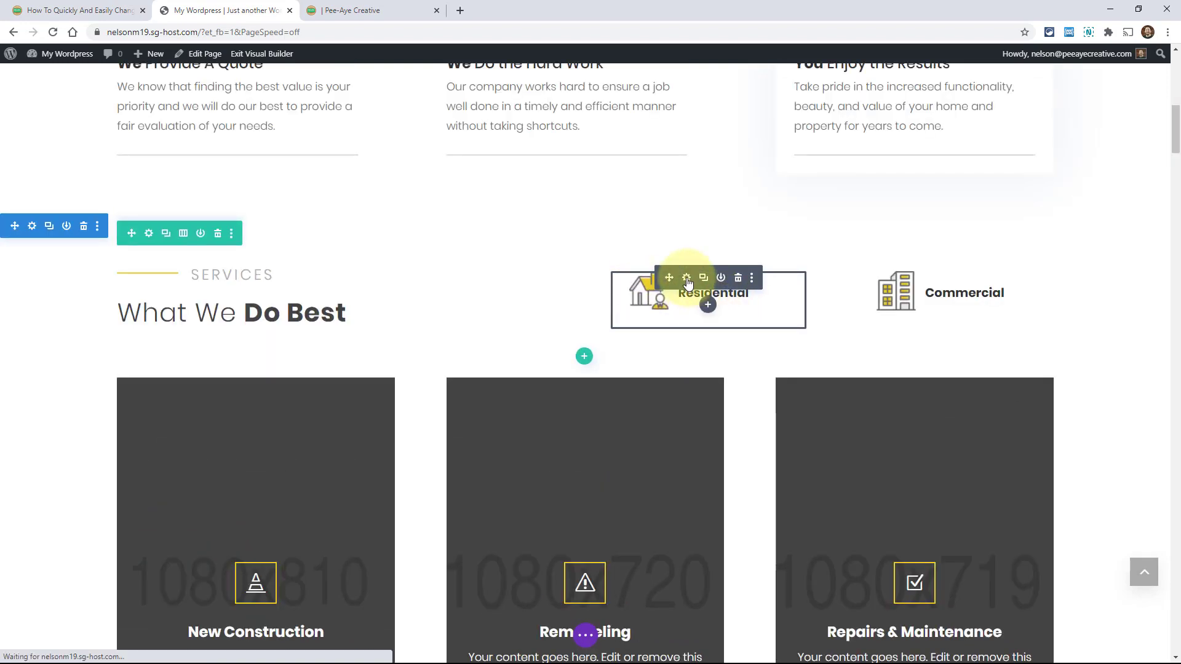
# Set the Residential blurb's background colour to black and save the module
pyautogui.click(686, 278)
pyautogui.scroll(-3, 298, 319)
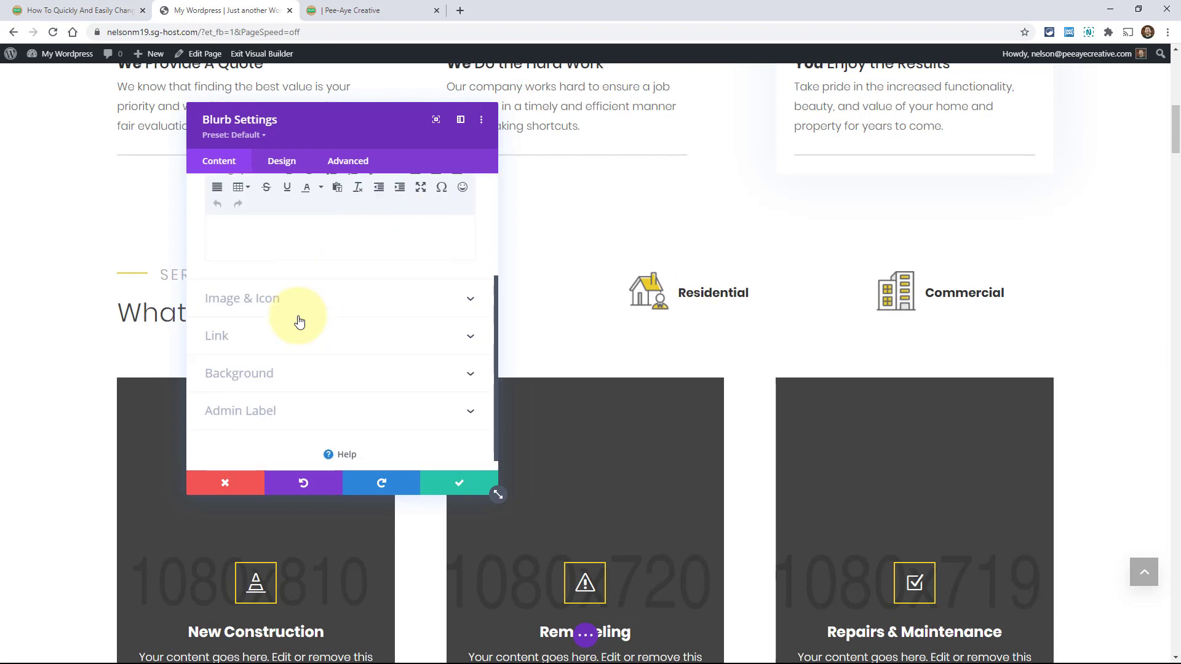
pyautogui.click(235, 362)
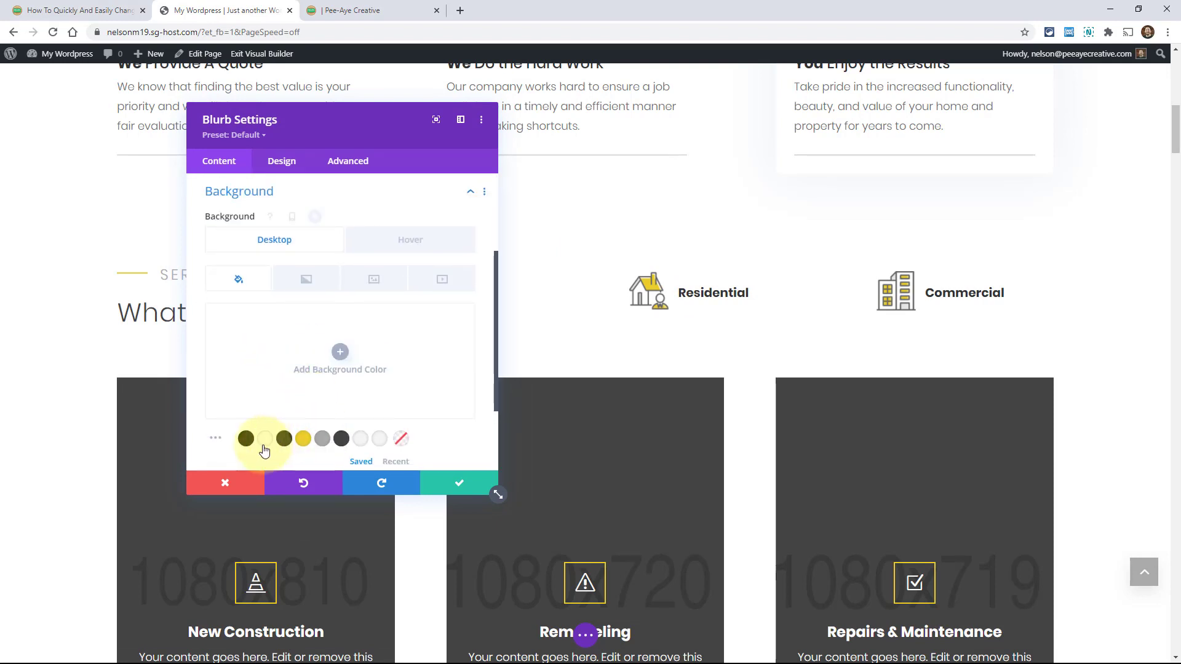
pyautogui.click(246, 437)
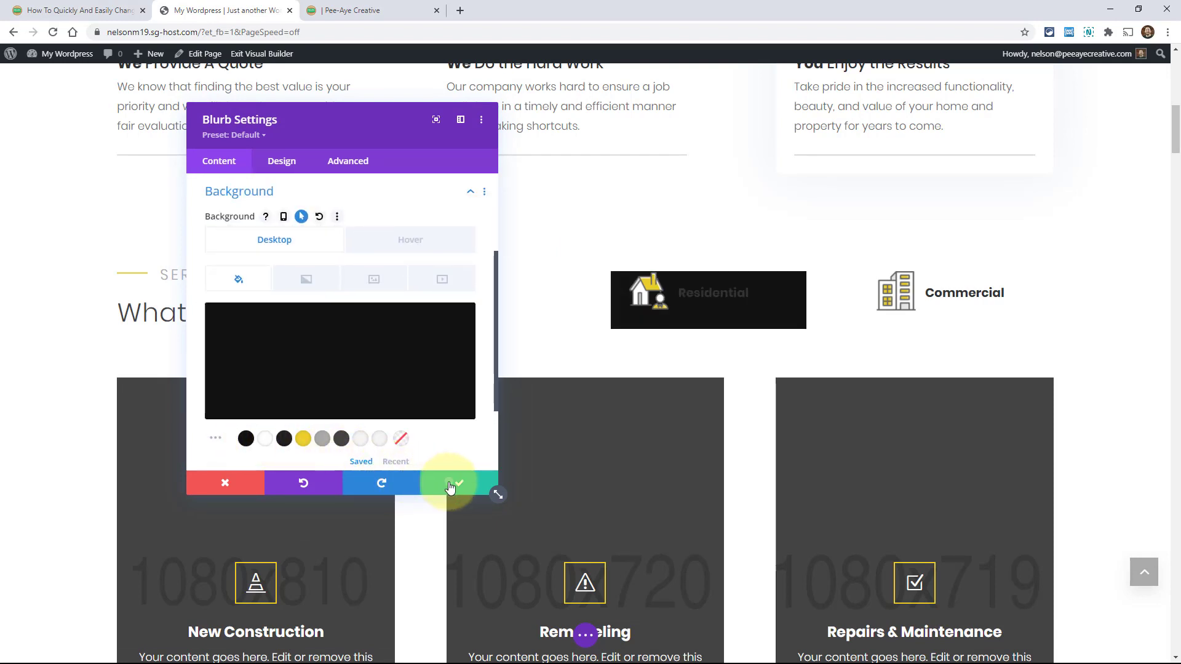
pyautogui.click(461, 486)
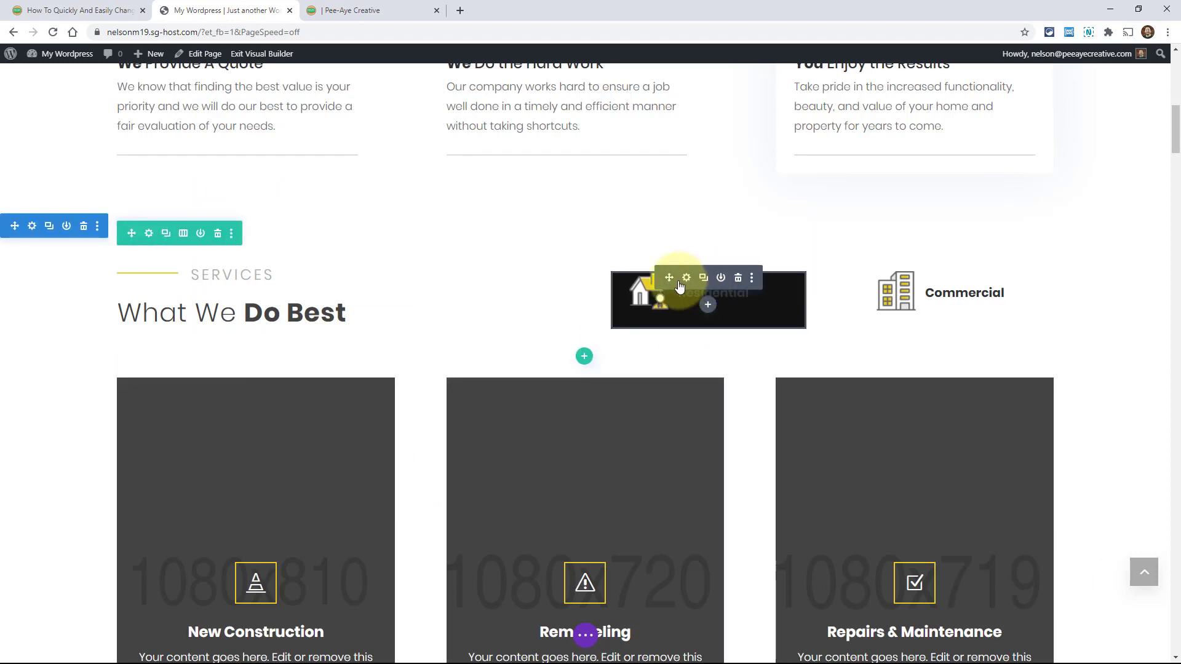
# Copy the Residential blurb's module styles and paste them onto the Commercial blurb
pyautogui.click(752, 278)
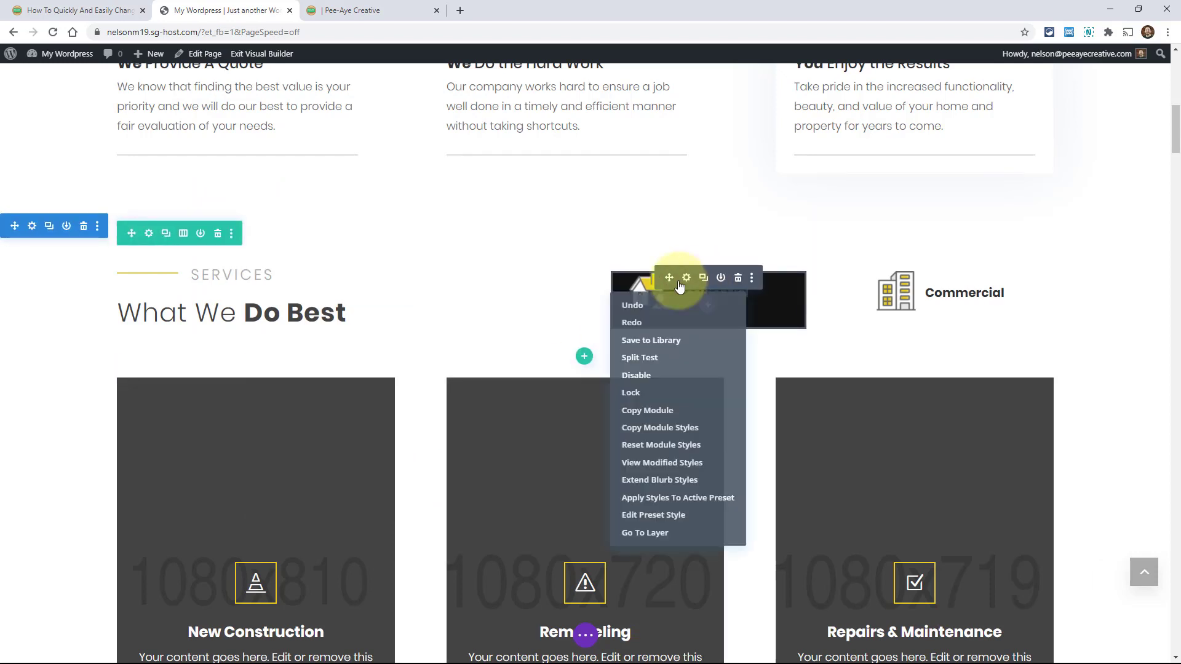
pyautogui.click(646, 429)
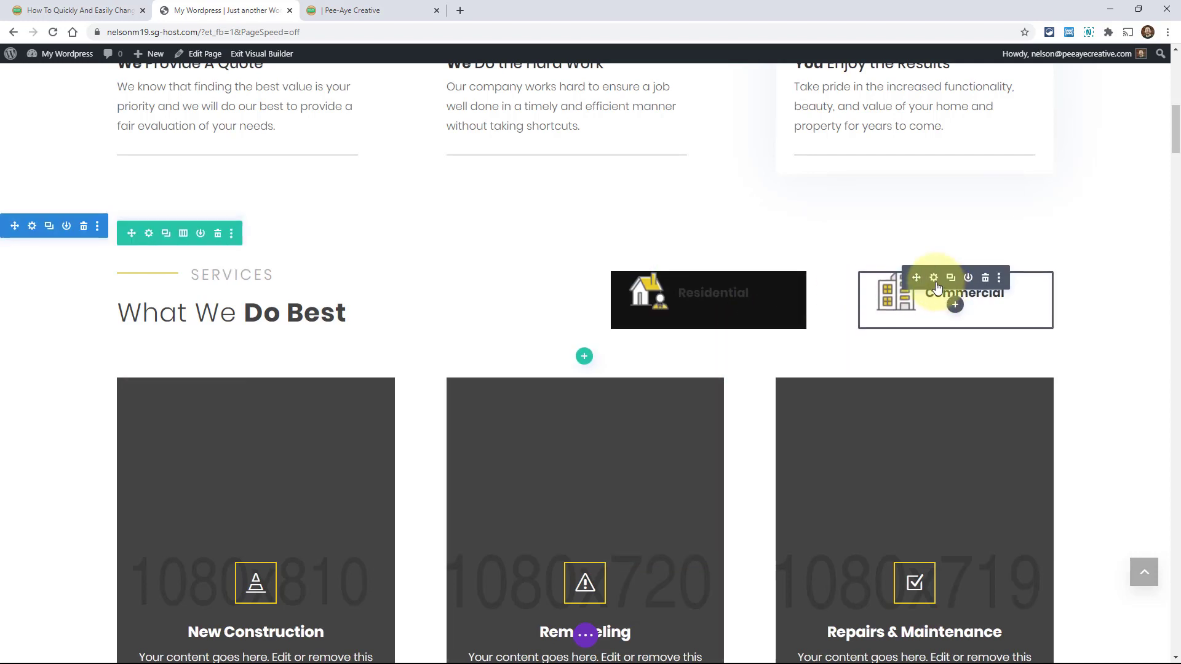
pyautogui.rightClick(933, 284)
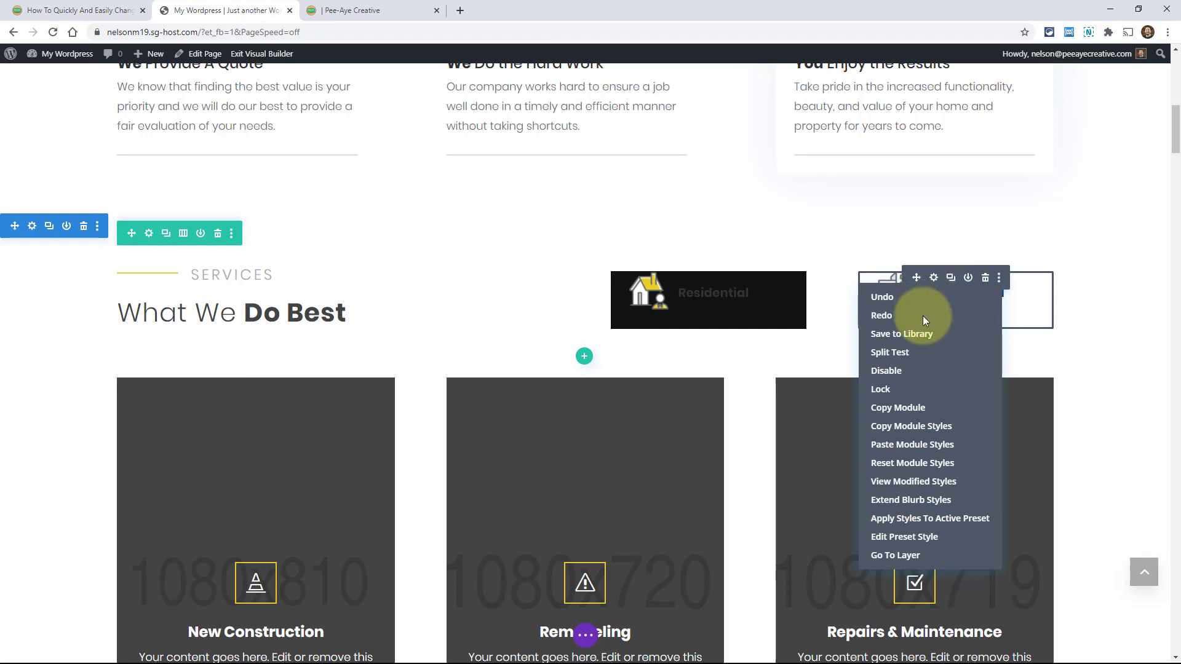
pyautogui.click(915, 446)
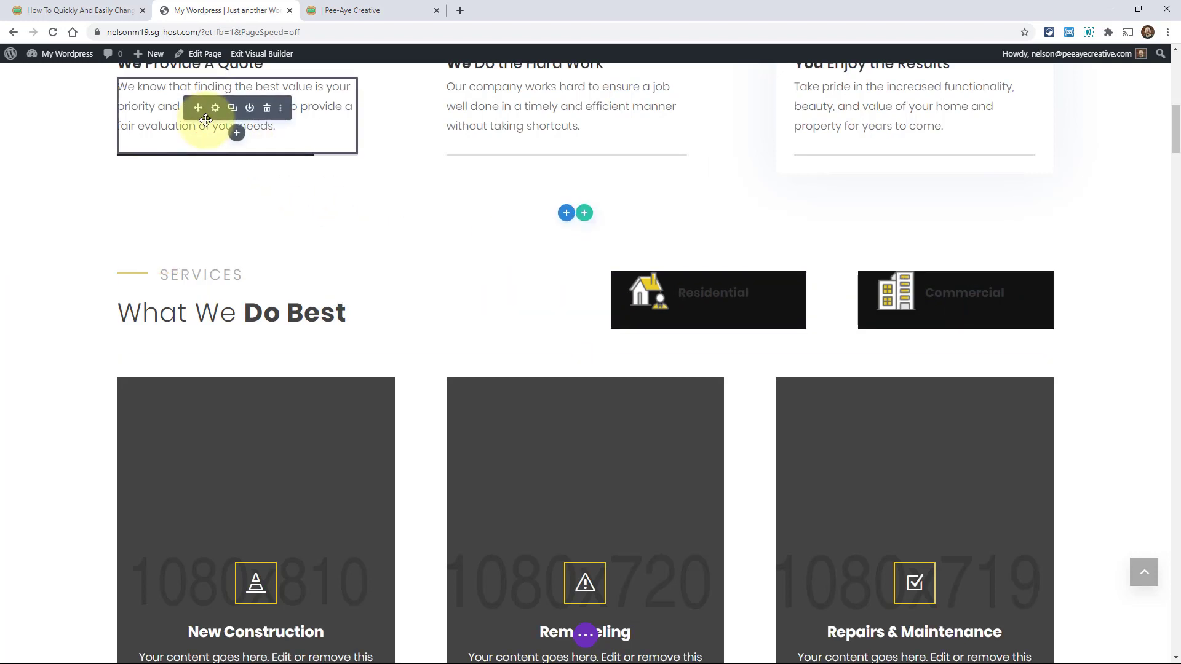
pyautogui.click(38, 12)
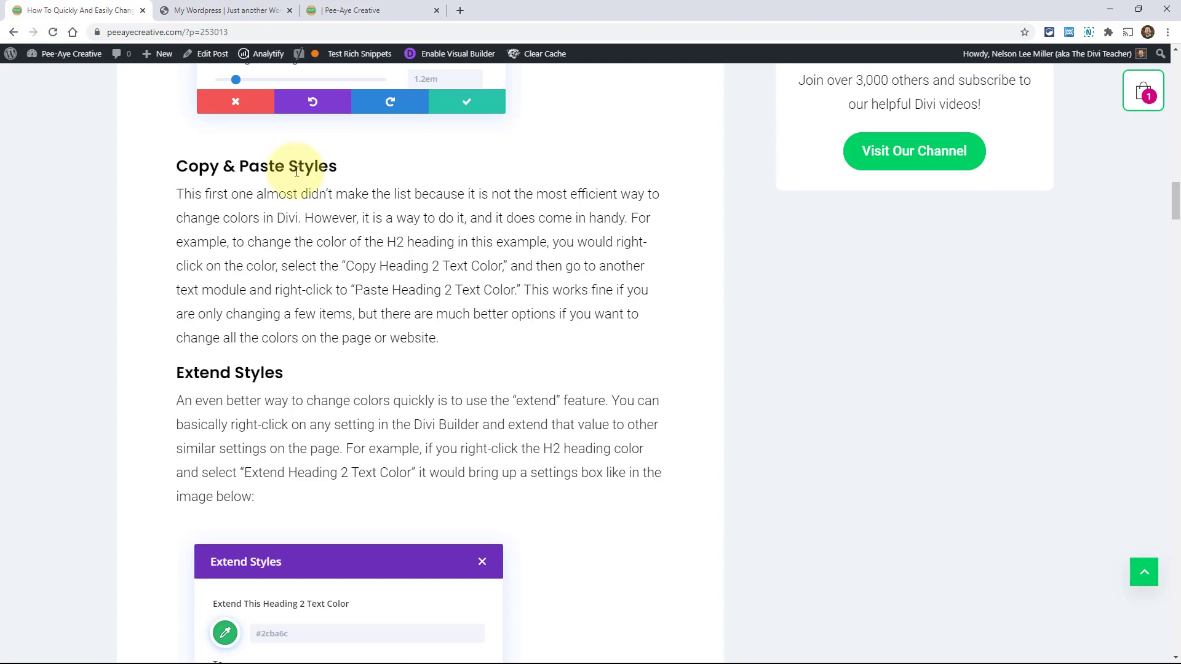
pyautogui.scroll(-4, 410, 338)
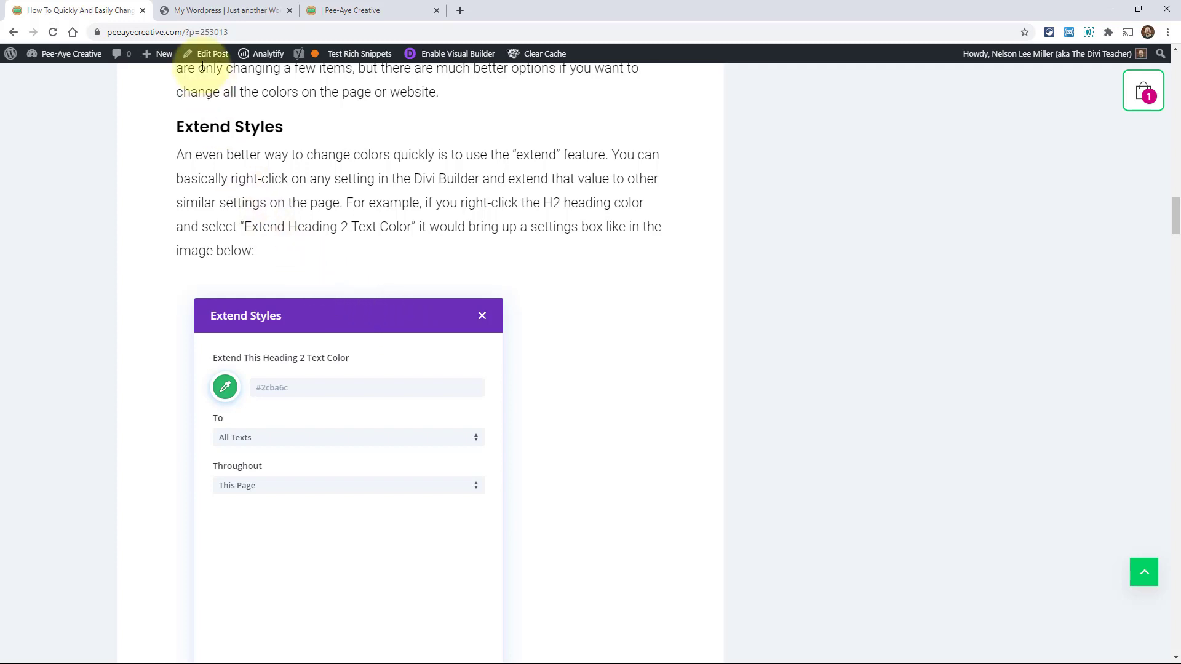
pyautogui.click(213, 10)
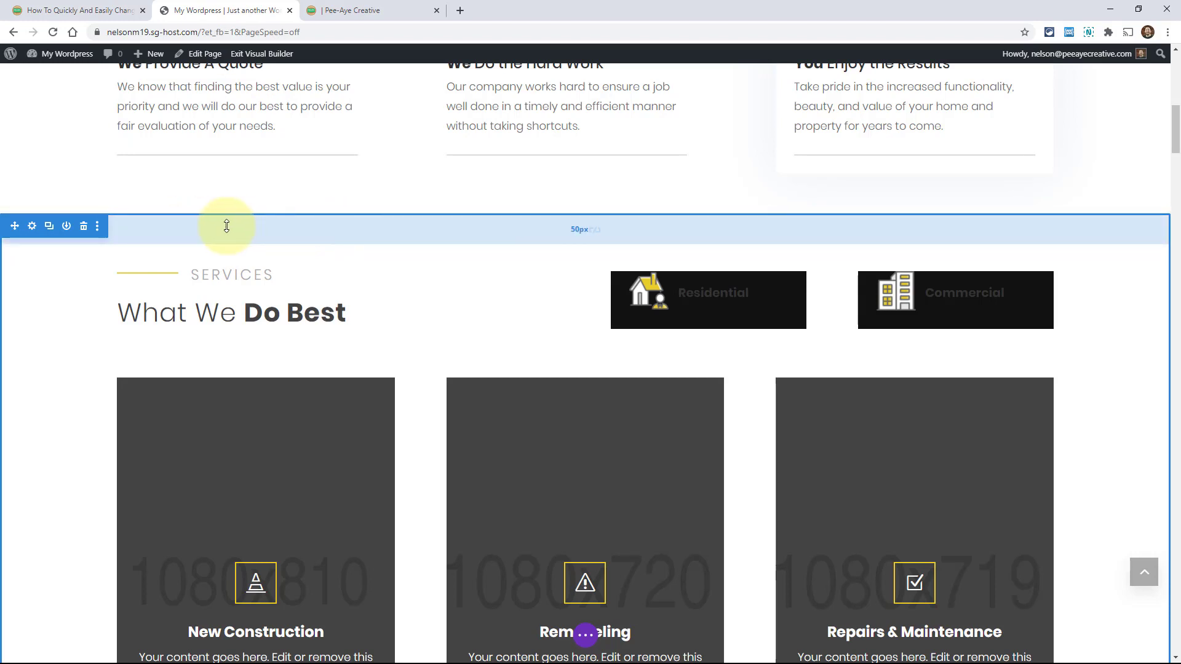
# Give the Services section a grey #aaaaaa background colour
pyautogui.click(32, 229)
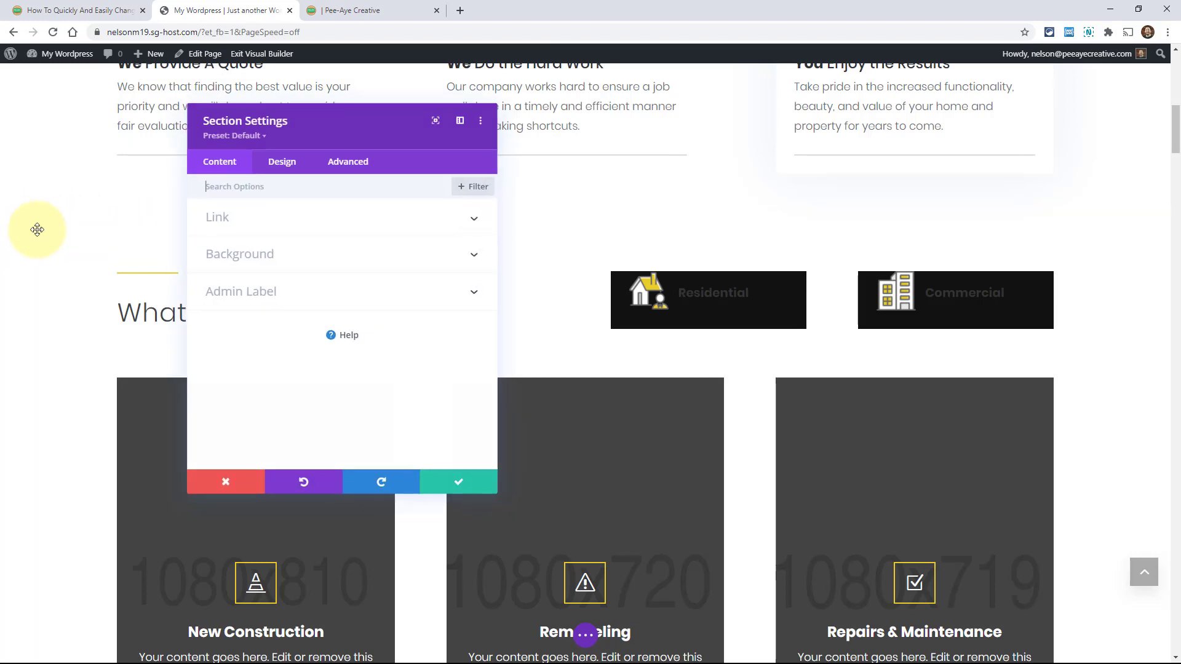
pyautogui.click(280, 263)
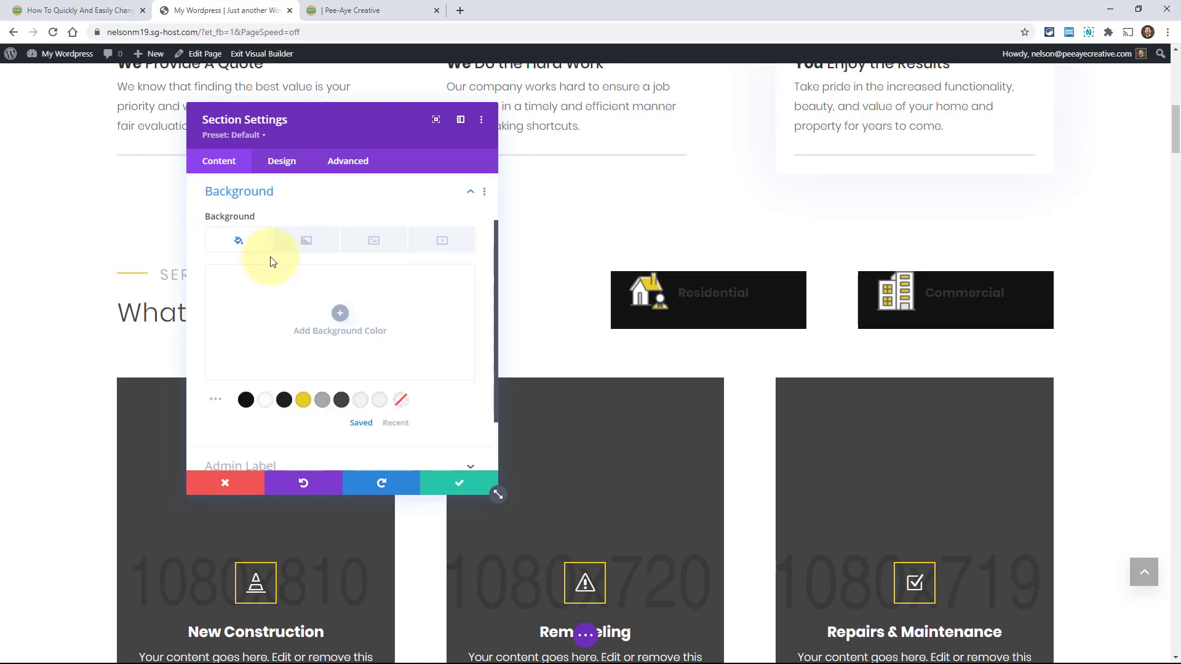
pyautogui.click(322, 403)
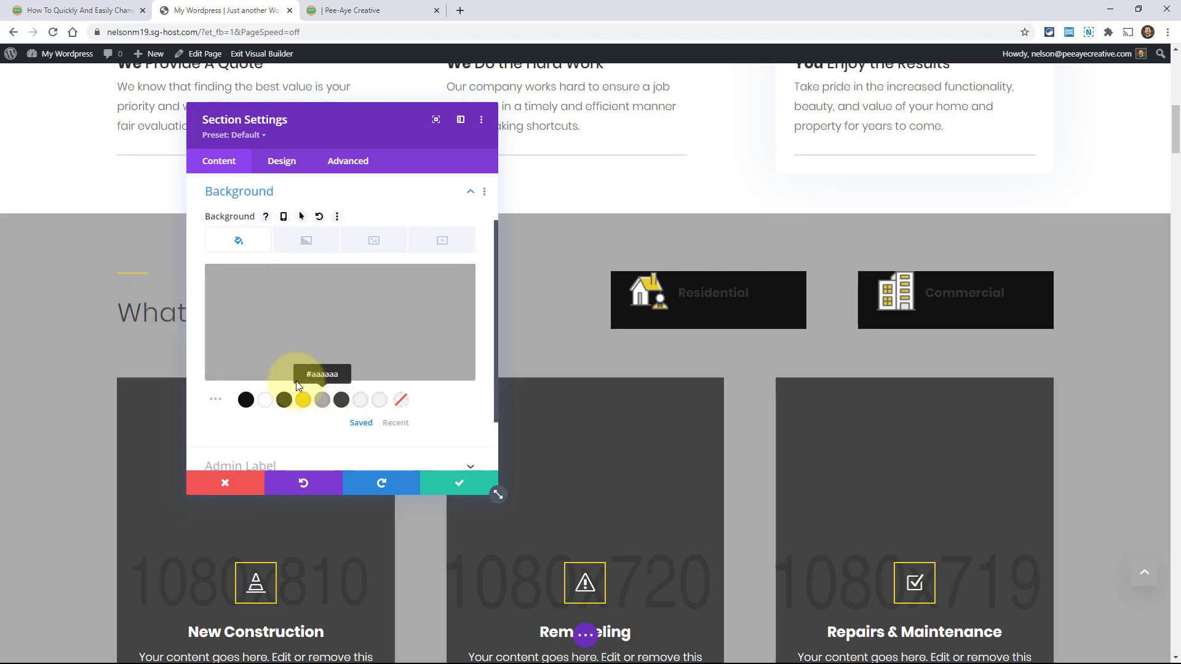
# Extend the section background to All Sections on This Page and save the section settings
pyautogui.rightClick(294, 365)
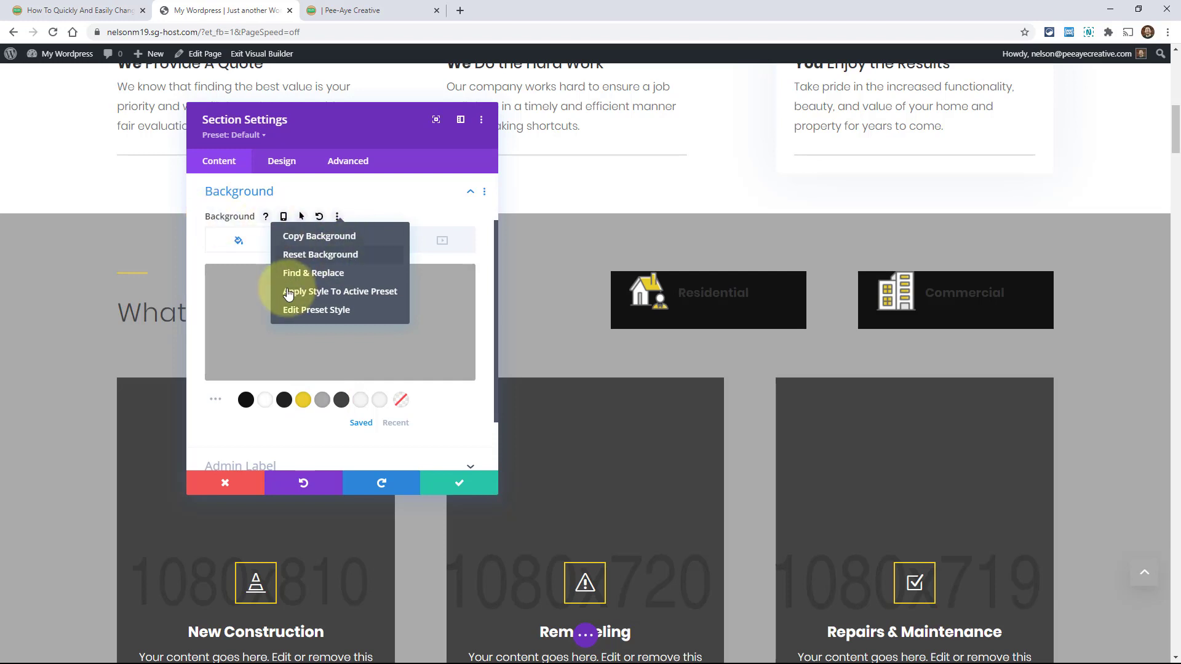
pyautogui.rightClick(229, 192)
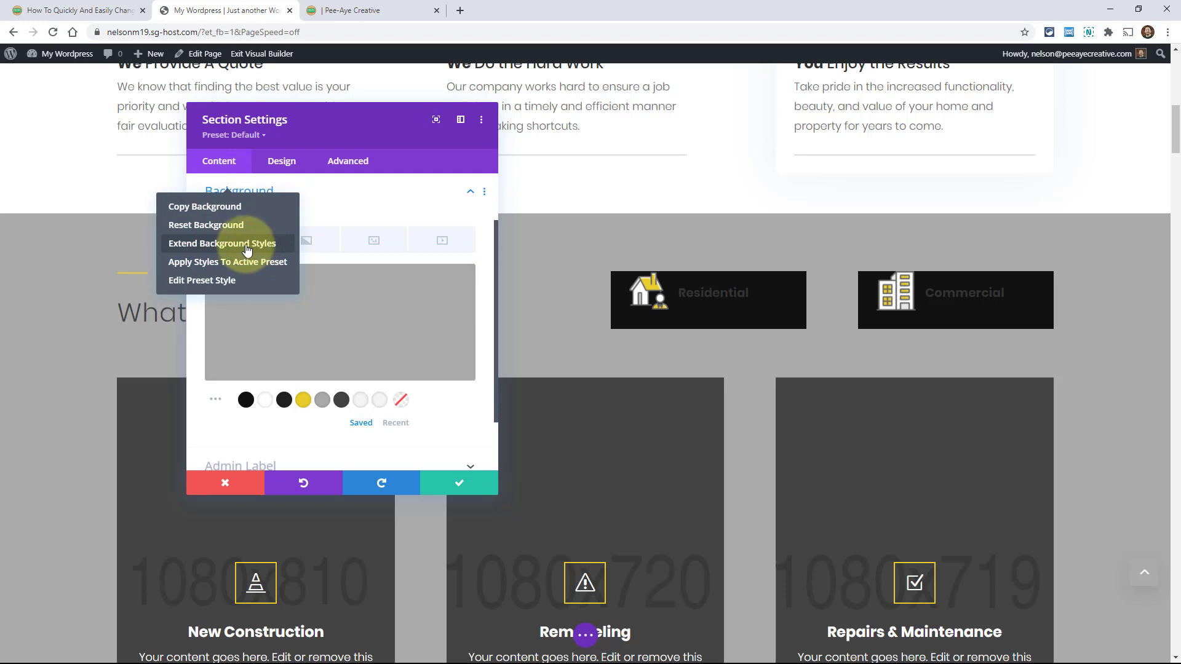
pyautogui.click(203, 244)
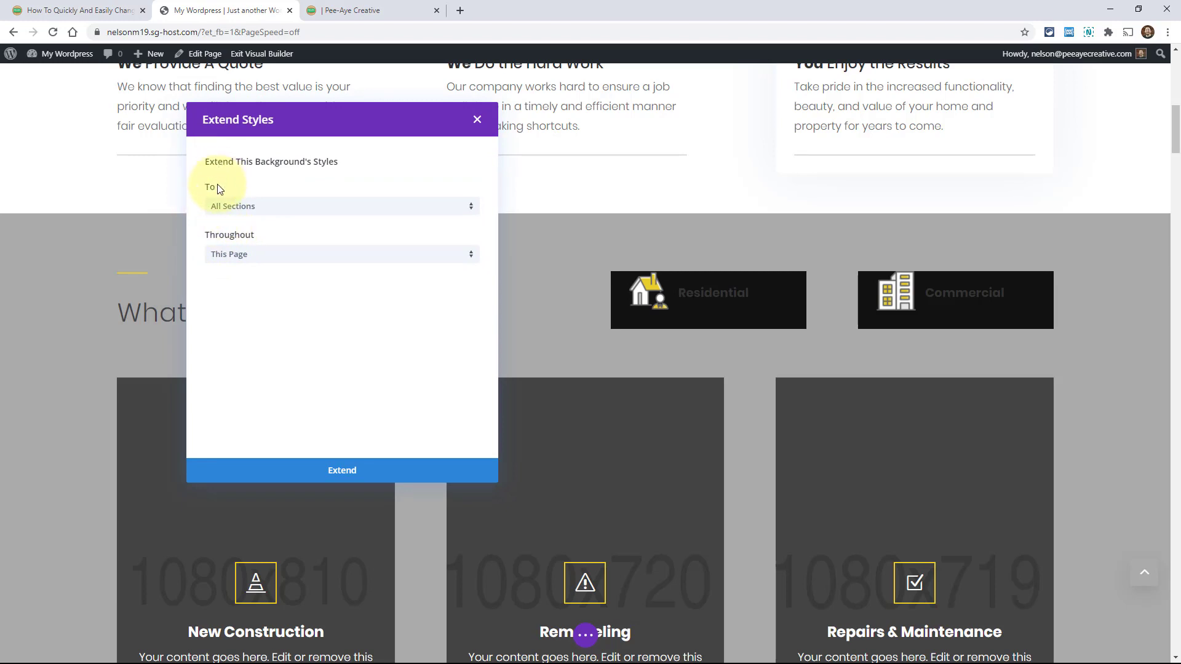
pyautogui.click(236, 212)
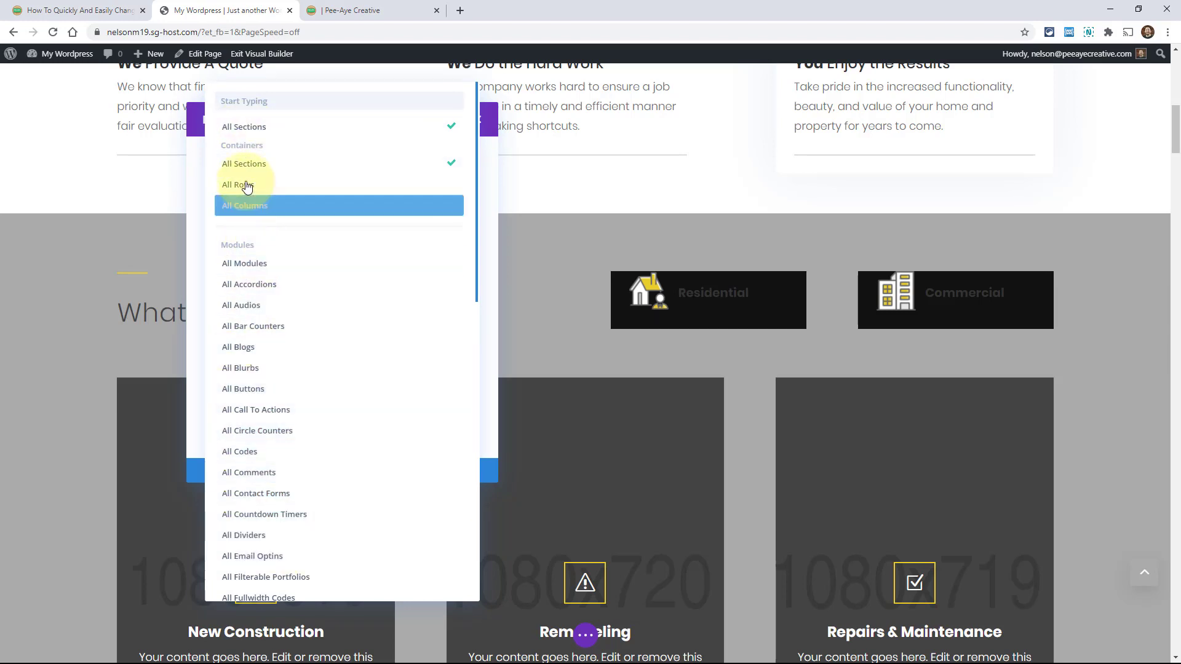
pyautogui.click(489, 169)
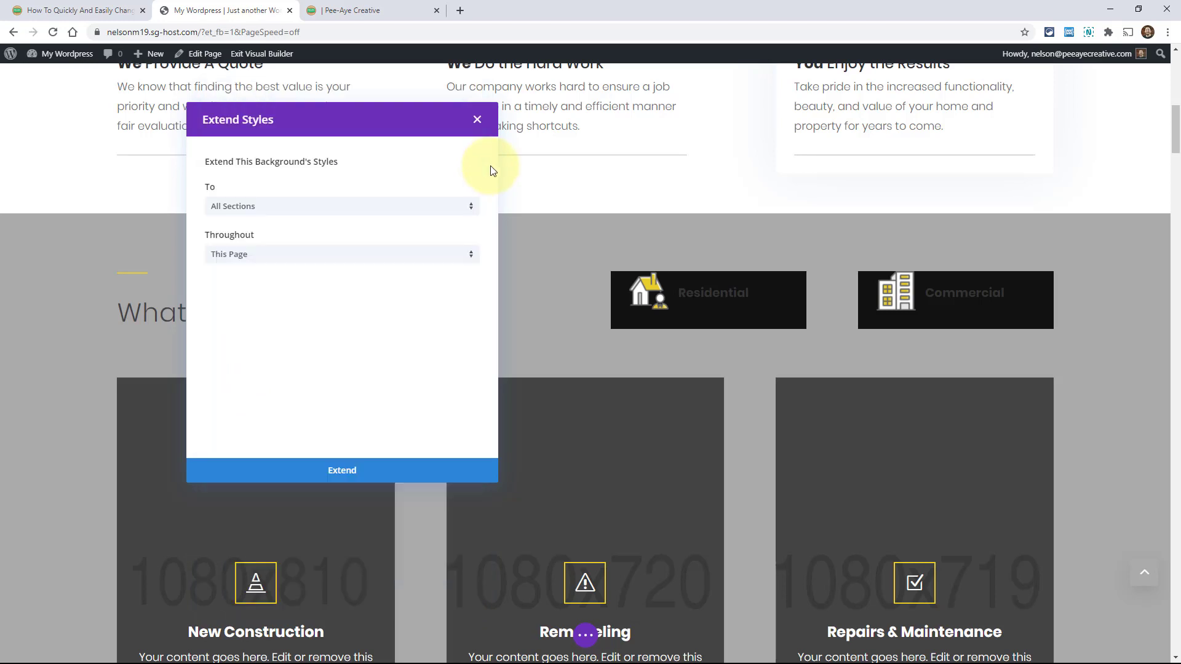
pyautogui.click(237, 260)
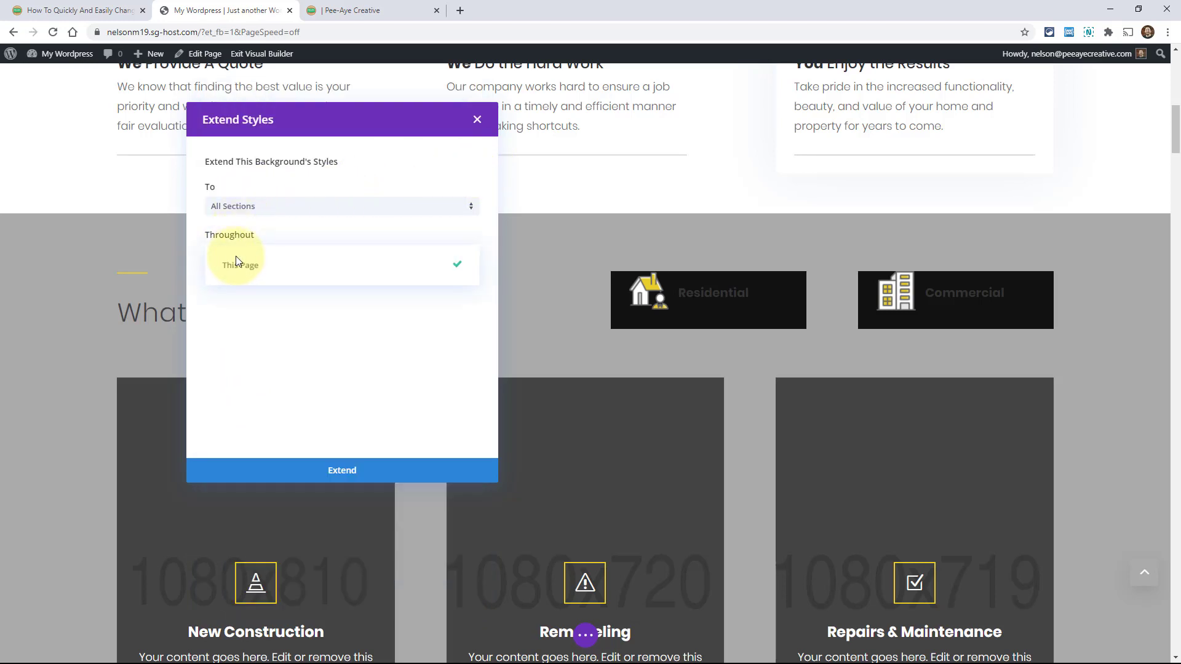
pyautogui.click(267, 273)
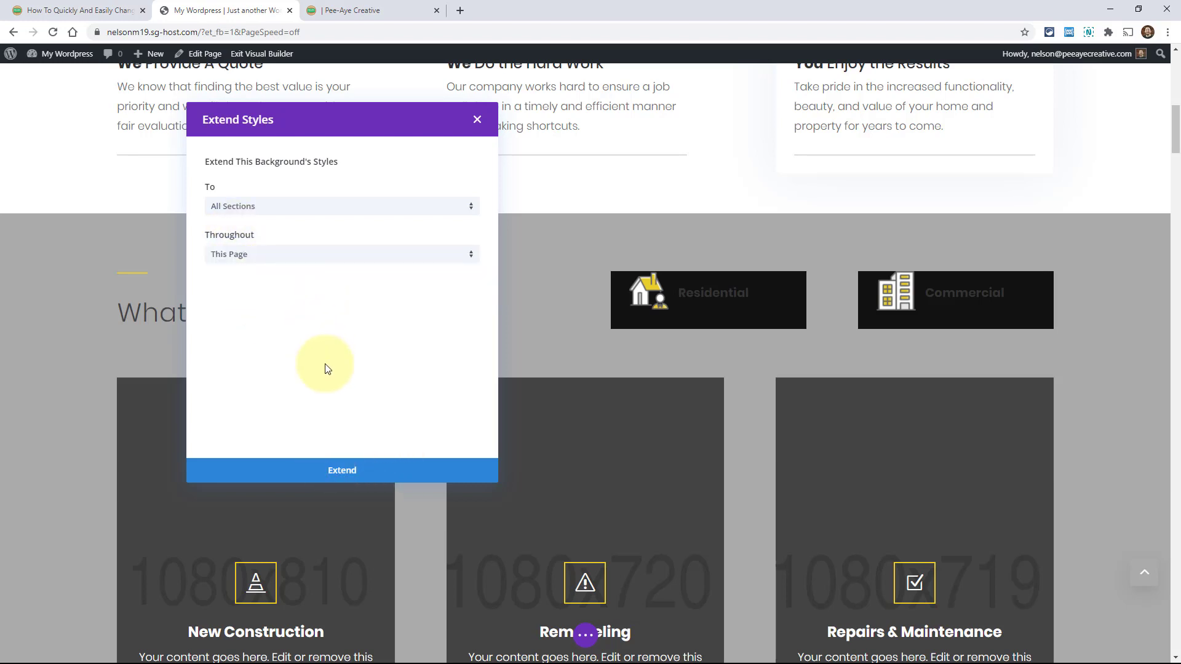
pyautogui.click(331, 471)
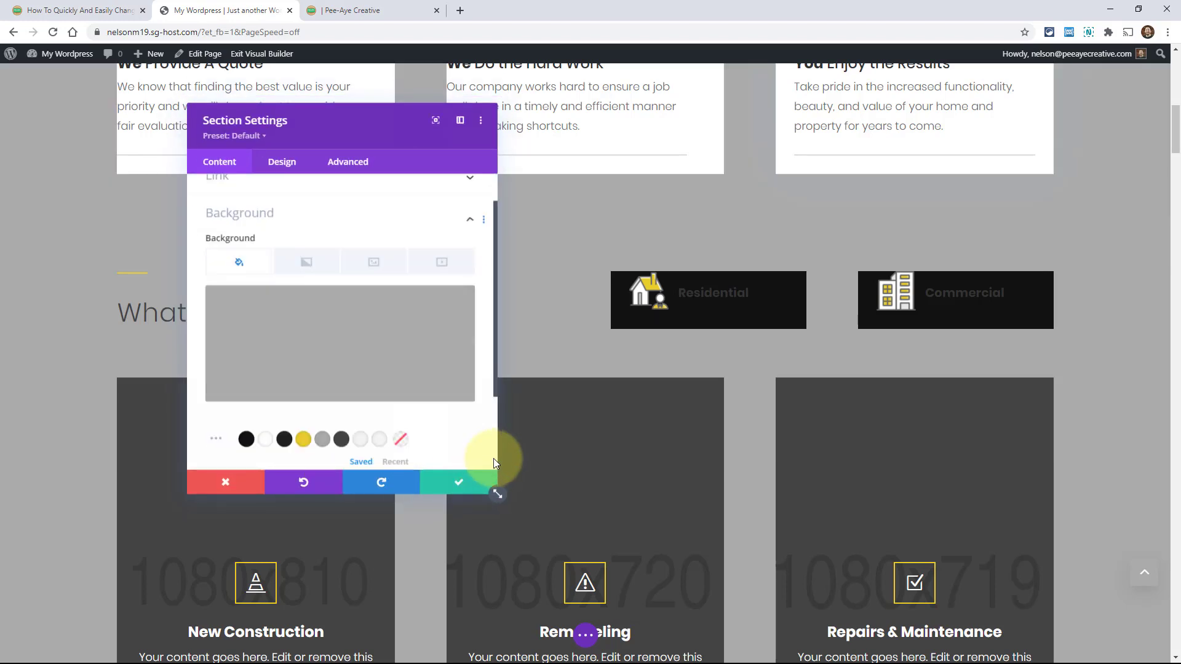
pyautogui.click(449, 485)
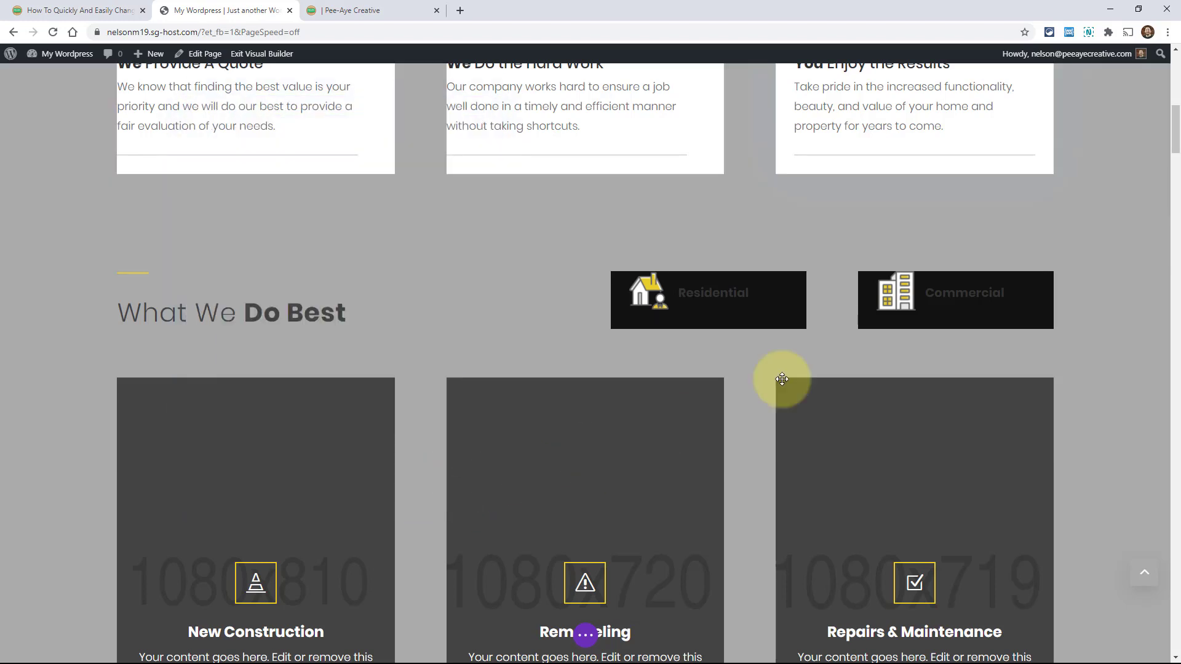
# Open the New Construction blurb's Image & Icon settings
pyautogui.moveTo(1170, 118); pyautogui.dragTo(1166, 256)
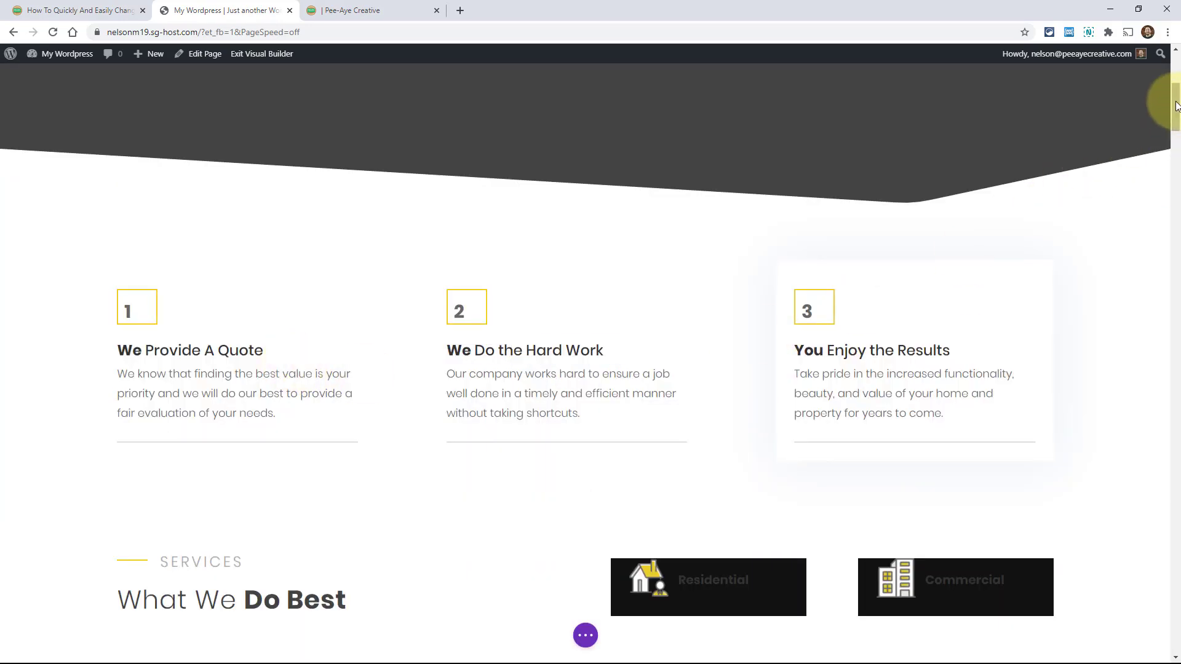
pyautogui.scroll(-8, 238, 292)
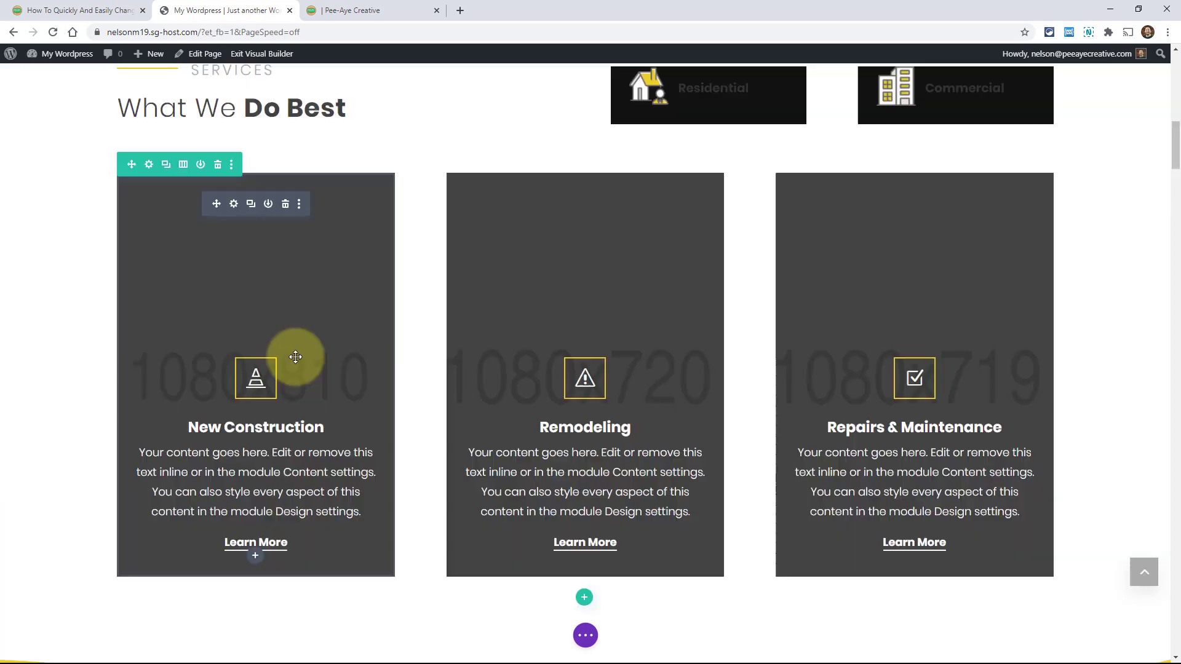
pyautogui.click(234, 204)
pyautogui.scroll(3, 377, 297)
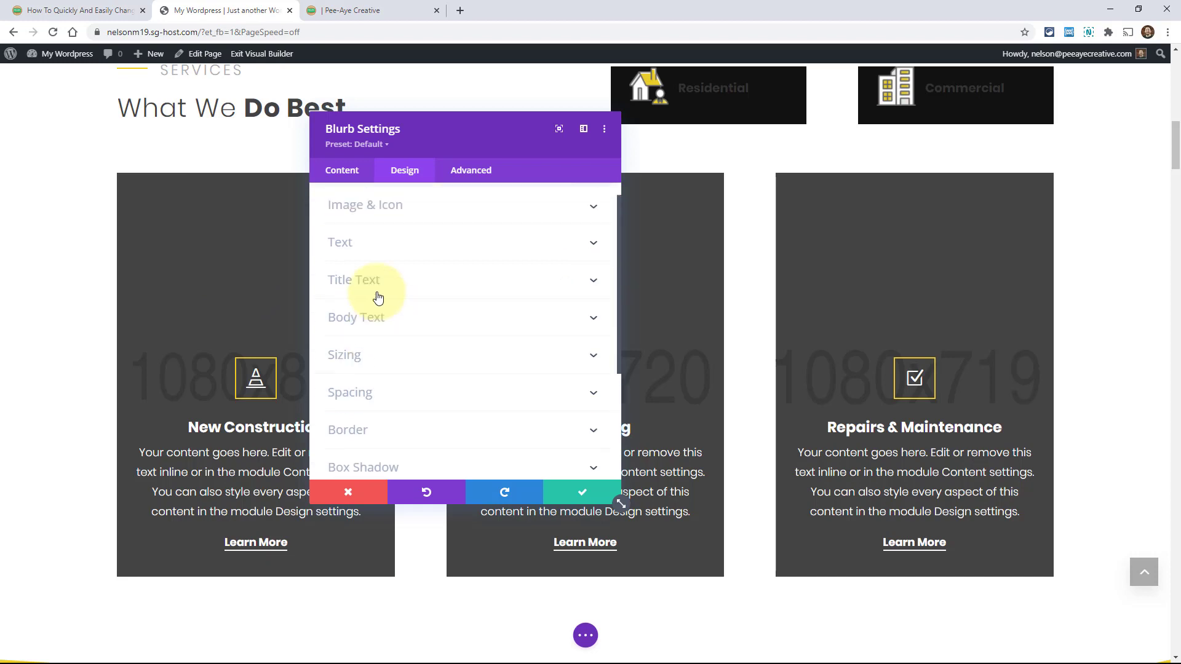
pyautogui.click(369, 235)
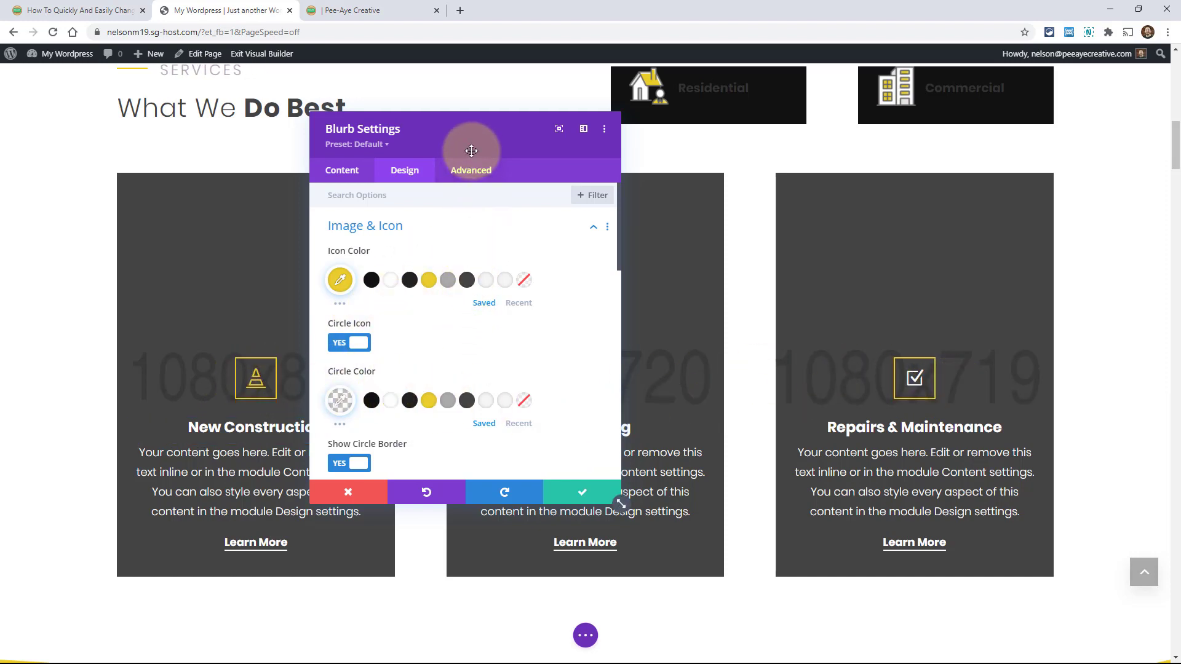
# Extend its yellow #eace2c icon colour to All Blurbs in This Row and save
pyautogui.rightClick(348, 254)
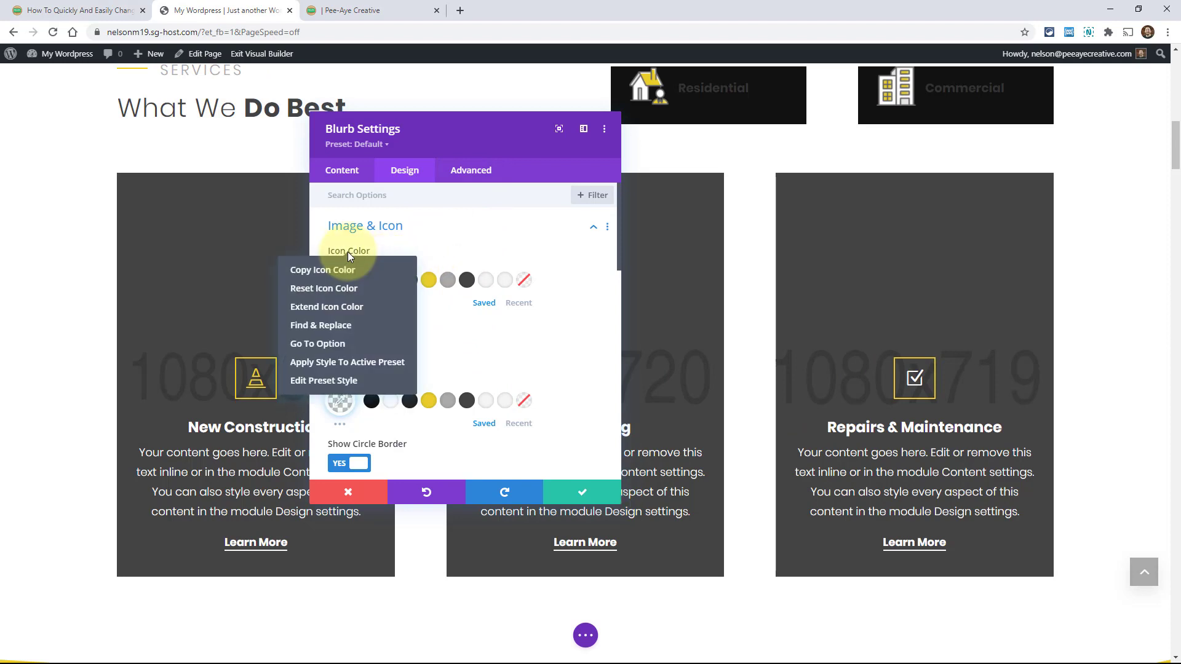
pyautogui.click(315, 312)
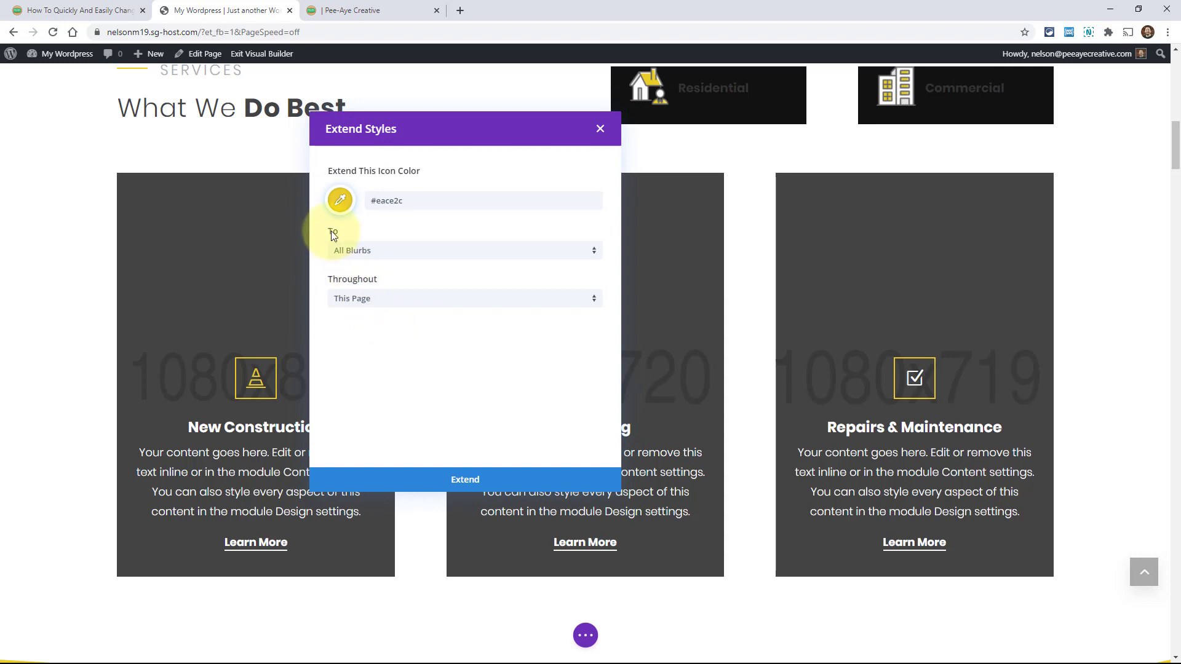
pyautogui.click(345, 252)
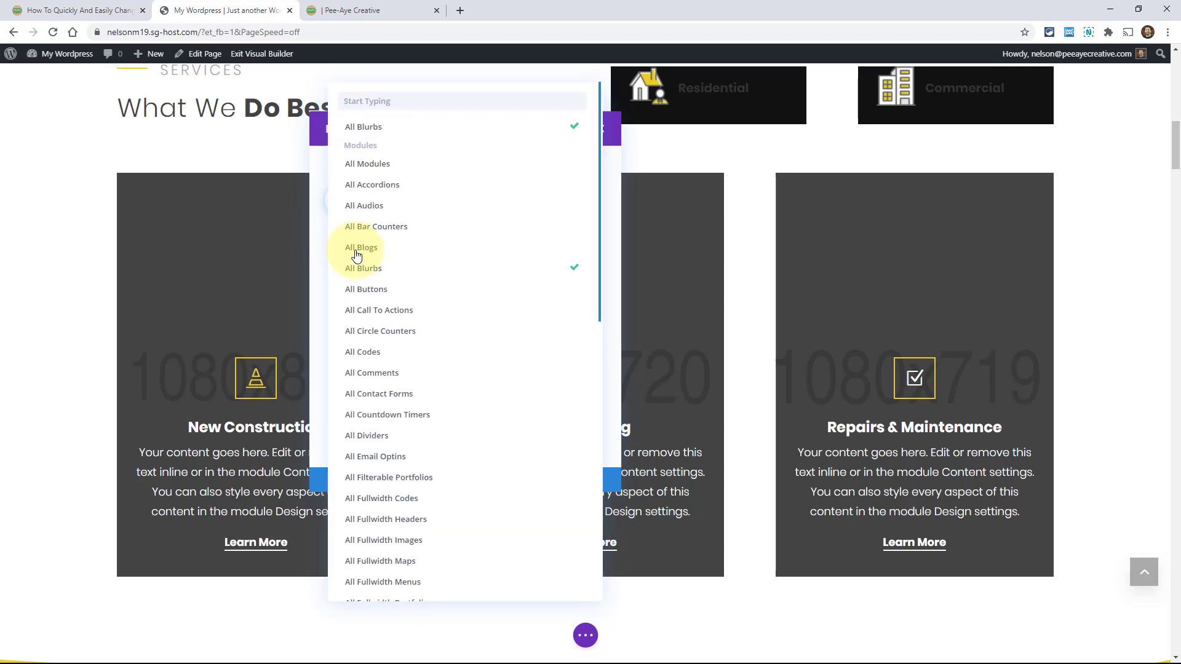
pyautogui.click(308, 237)
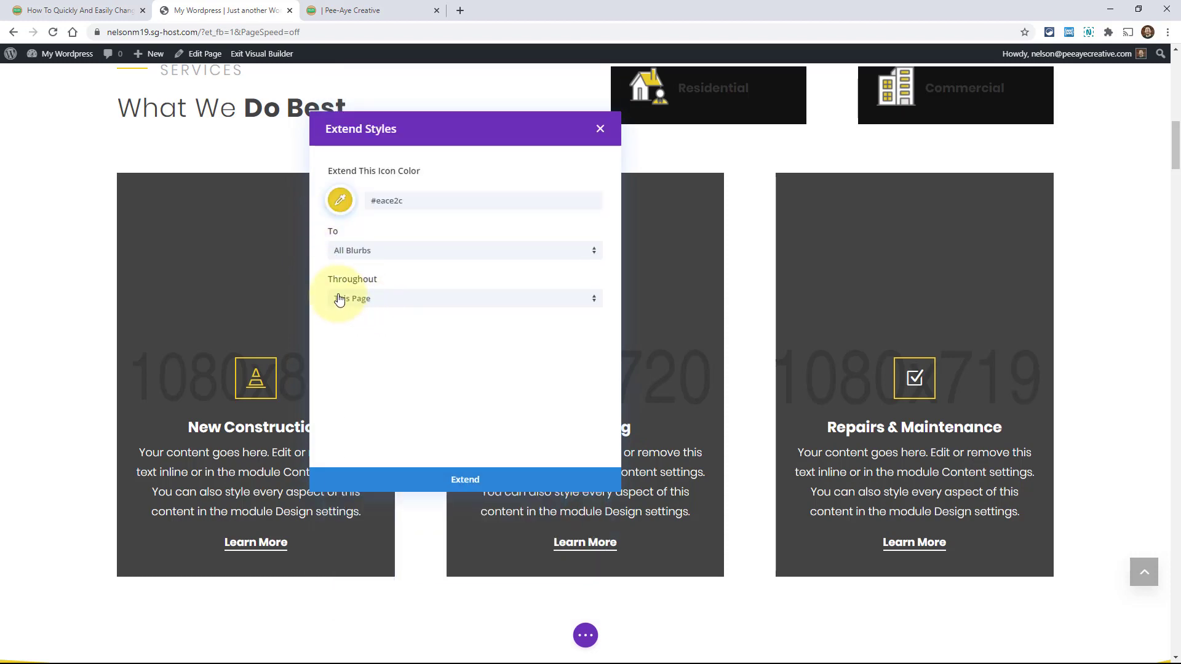
pyautogui.click(384, 303)
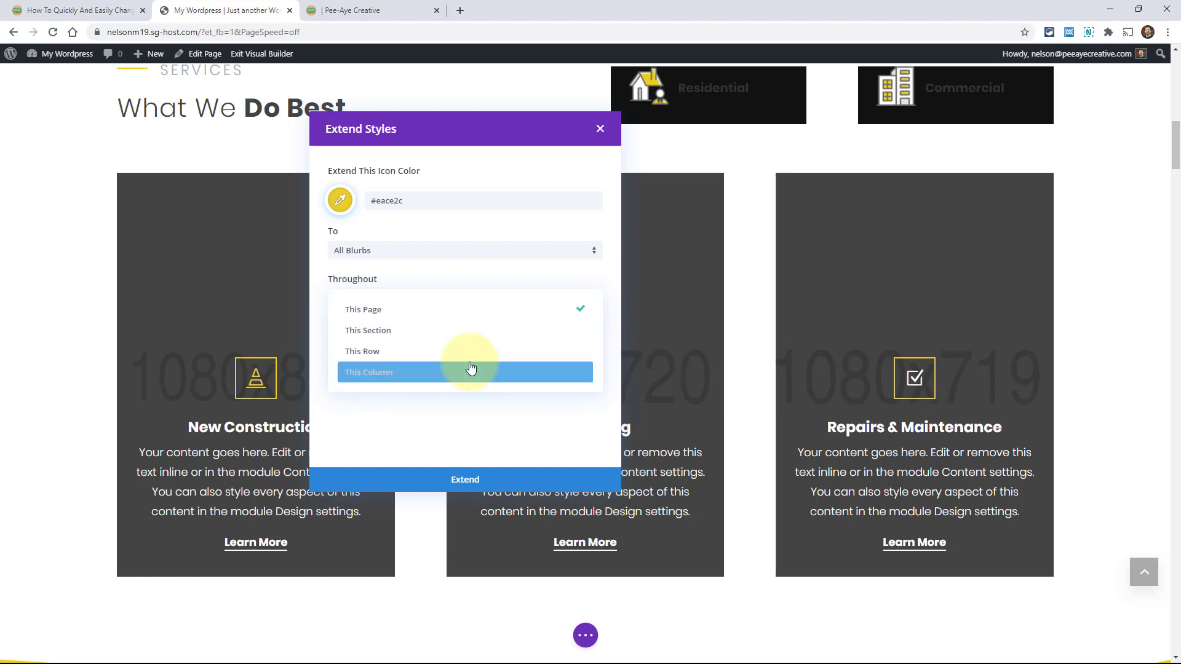
pyautogui.click(368, 355)
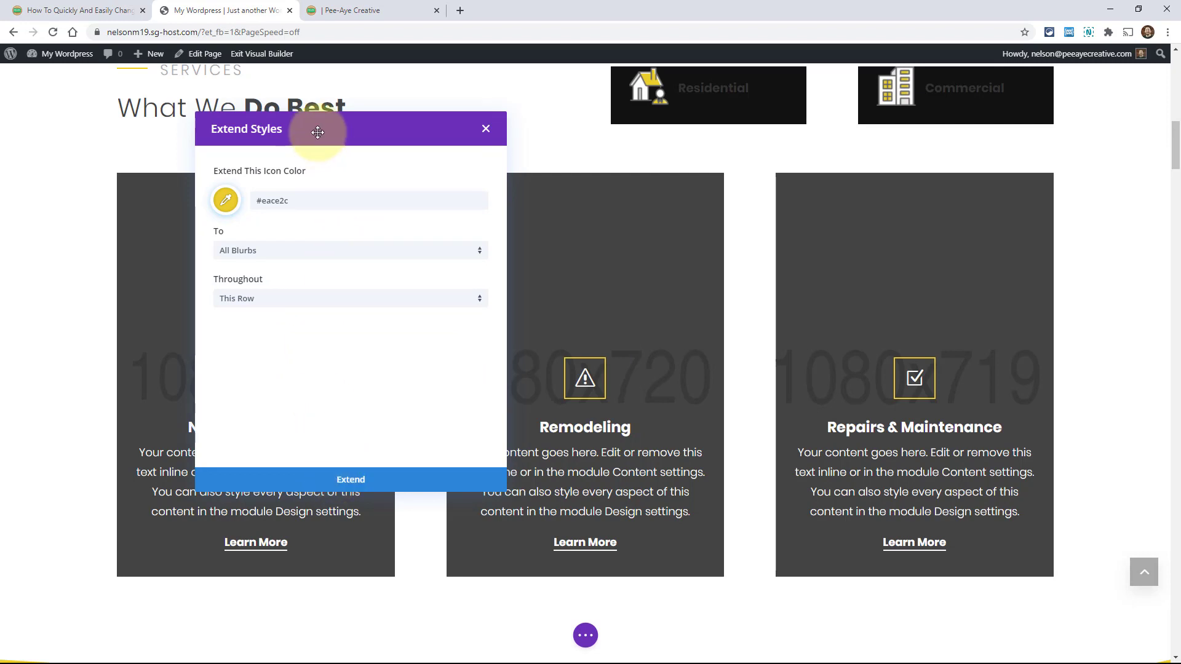
pyautogui.click(324, 481)
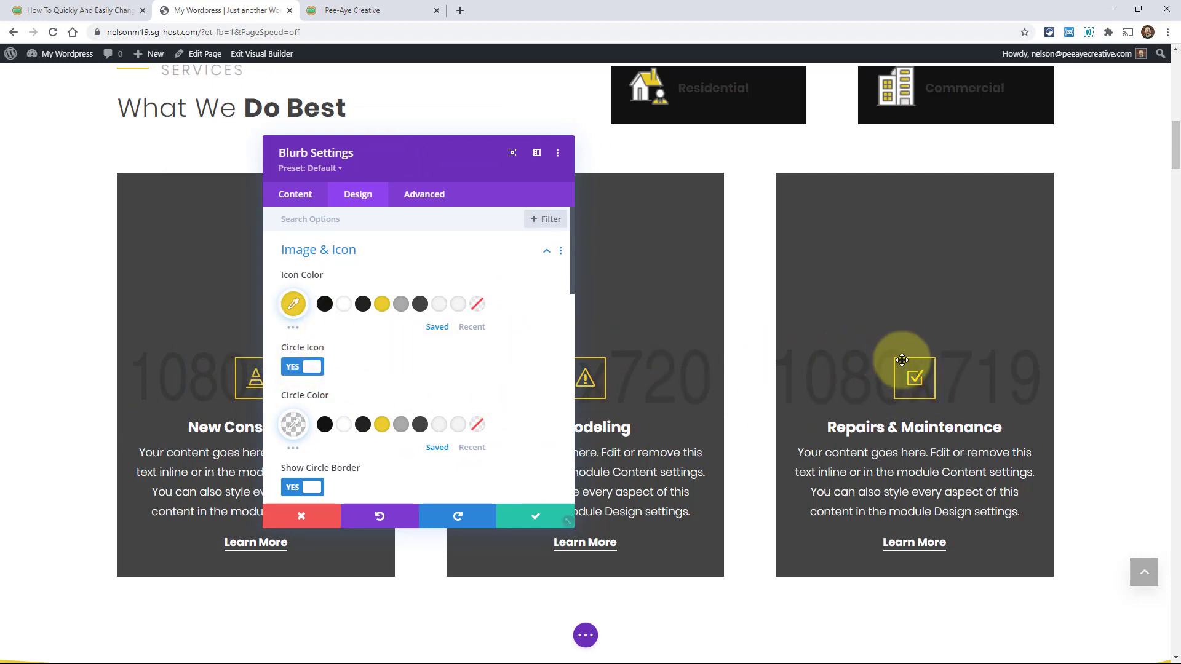
pyautogui.click(527, 520)
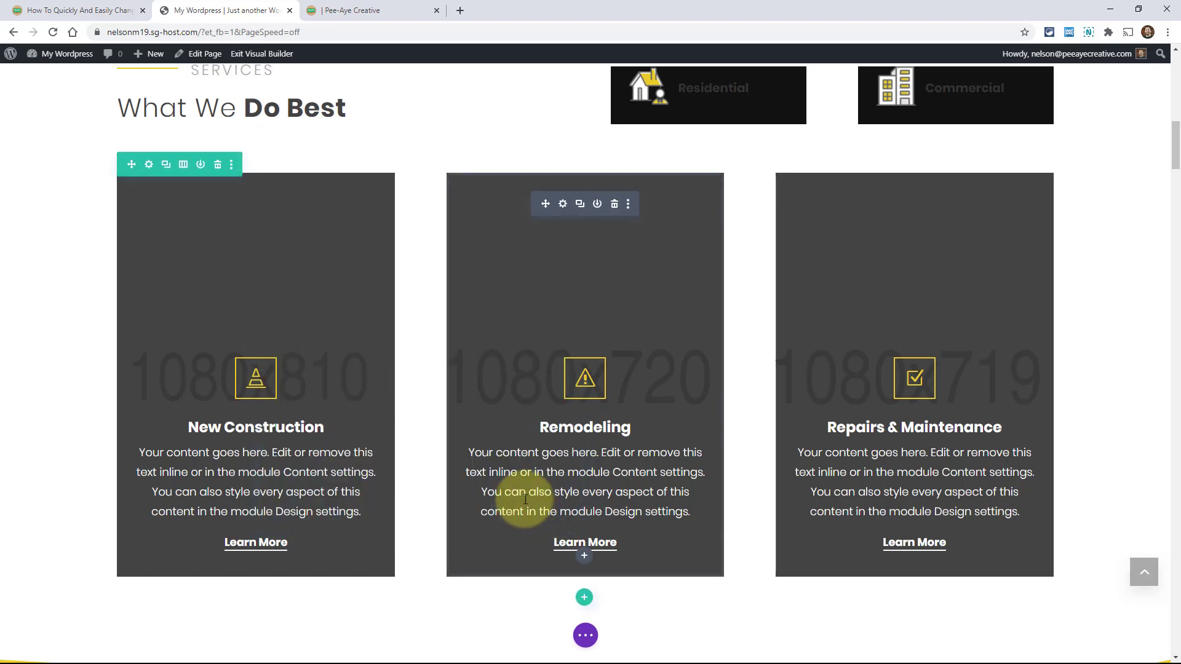
pyautogui.click(80, 10)
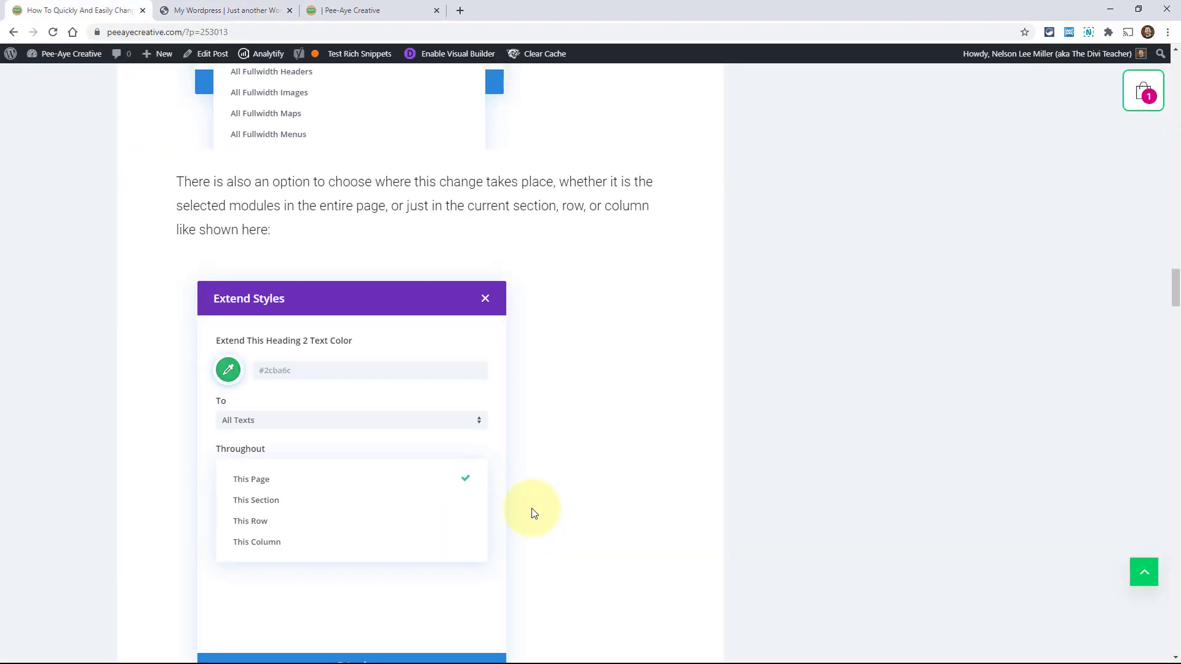
pyautogui.scroll(-3, 534, 513)
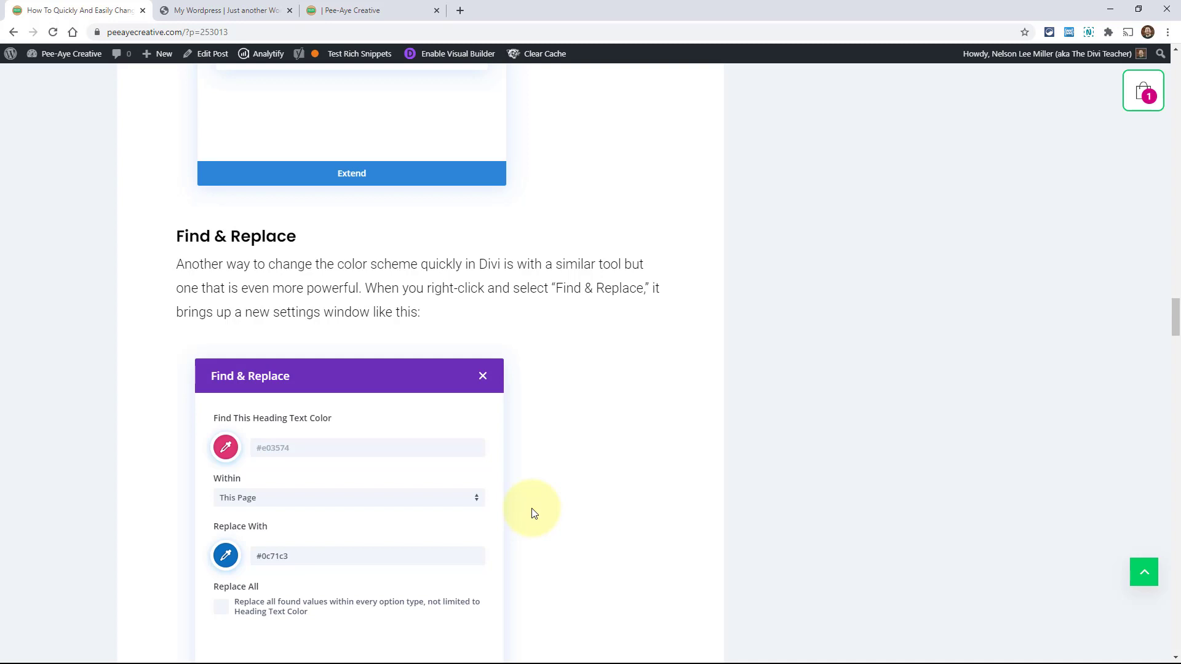
pyautogui.scroll(-1, 534, 514)
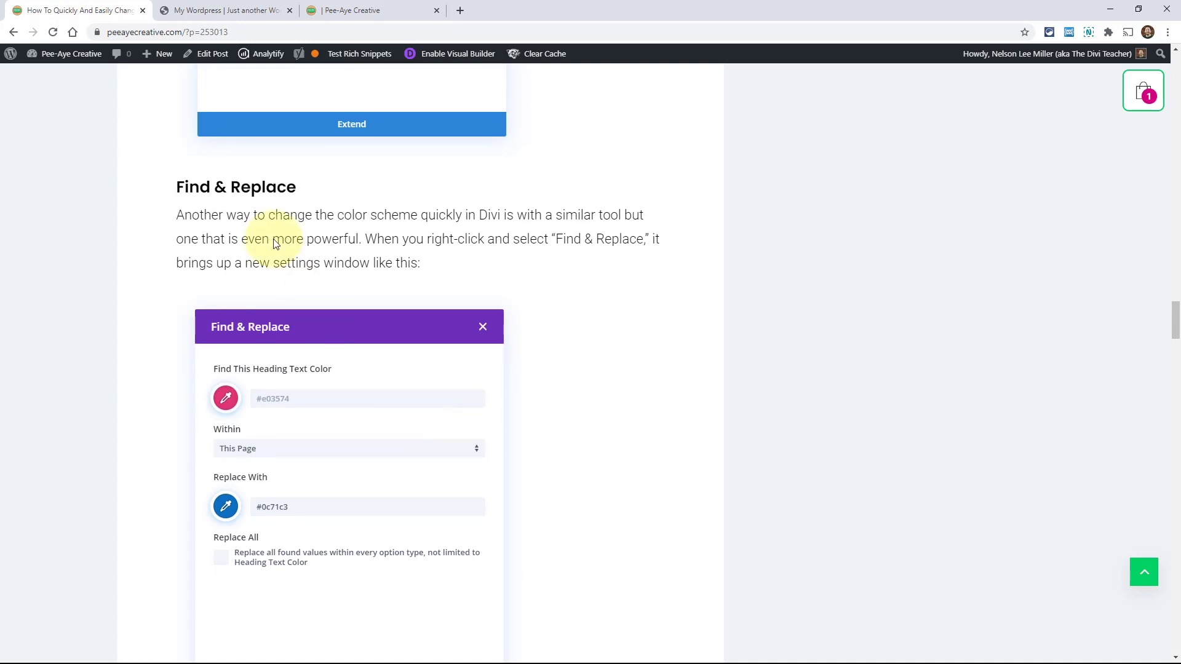
pyautogui.click(205, 12)
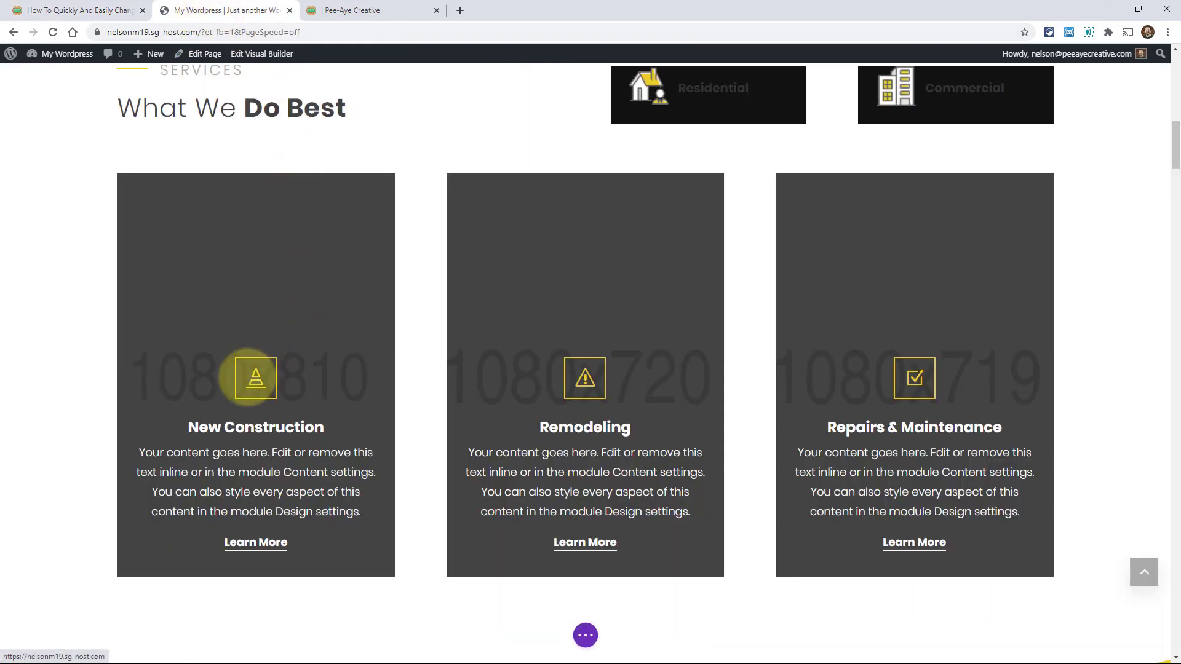
# Open the New Construction blurb's Design > Image & Icon options
pyautogui.click(234, 209)
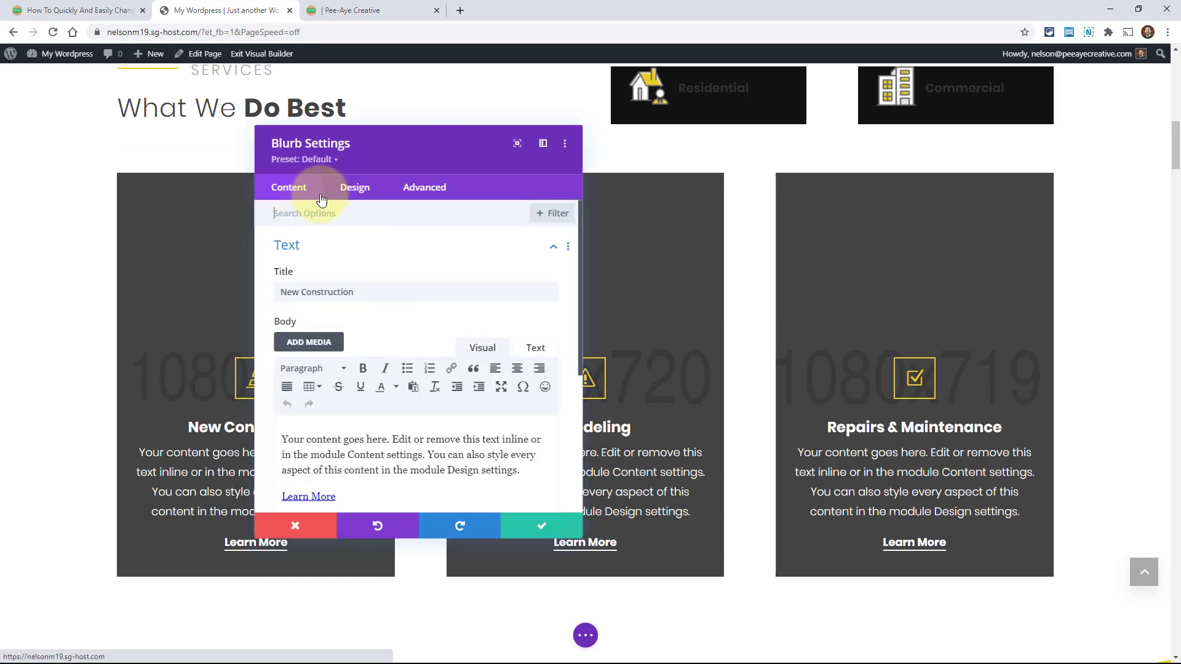
pyautogui.click(356, 194)
pyautogui.click(326, 260)
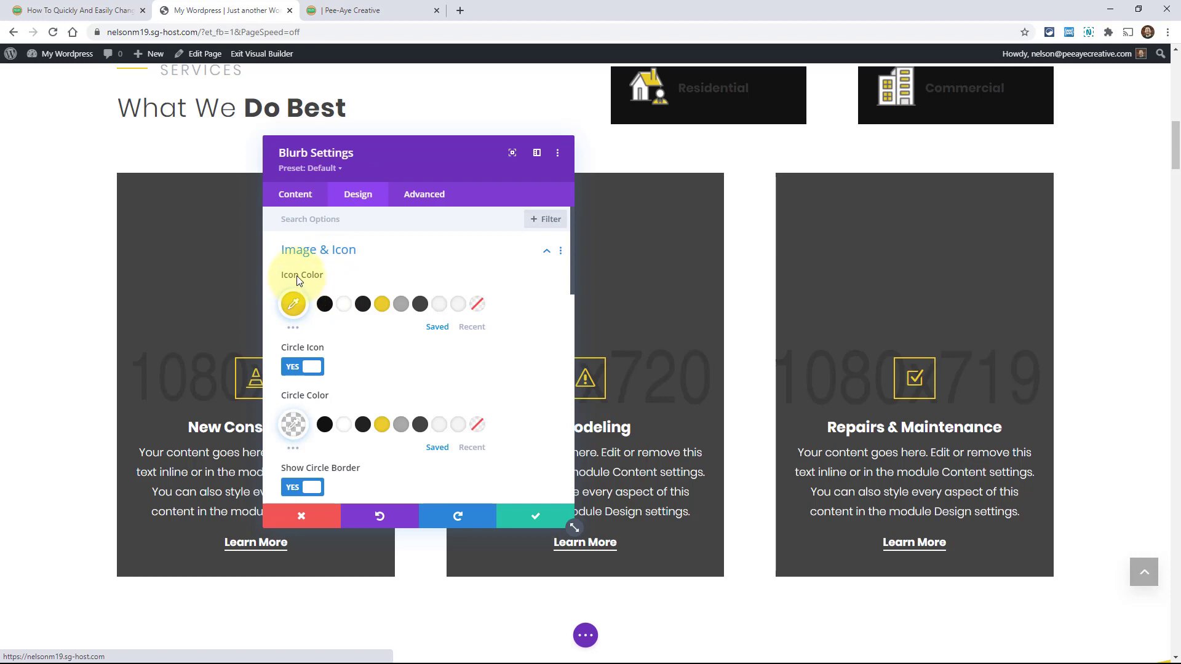
# Find and replace the icon colour with grey #aaaaaa within This Page
pyautogui.rightClick(297, 277)
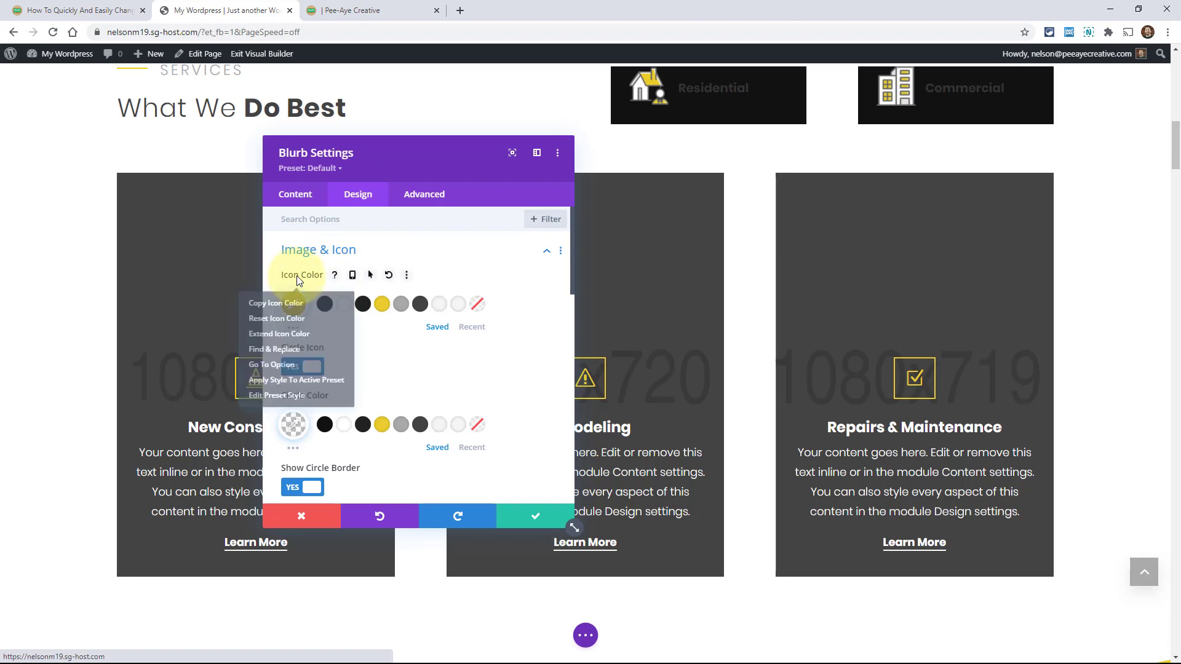
pyautogui.click(278, 356)
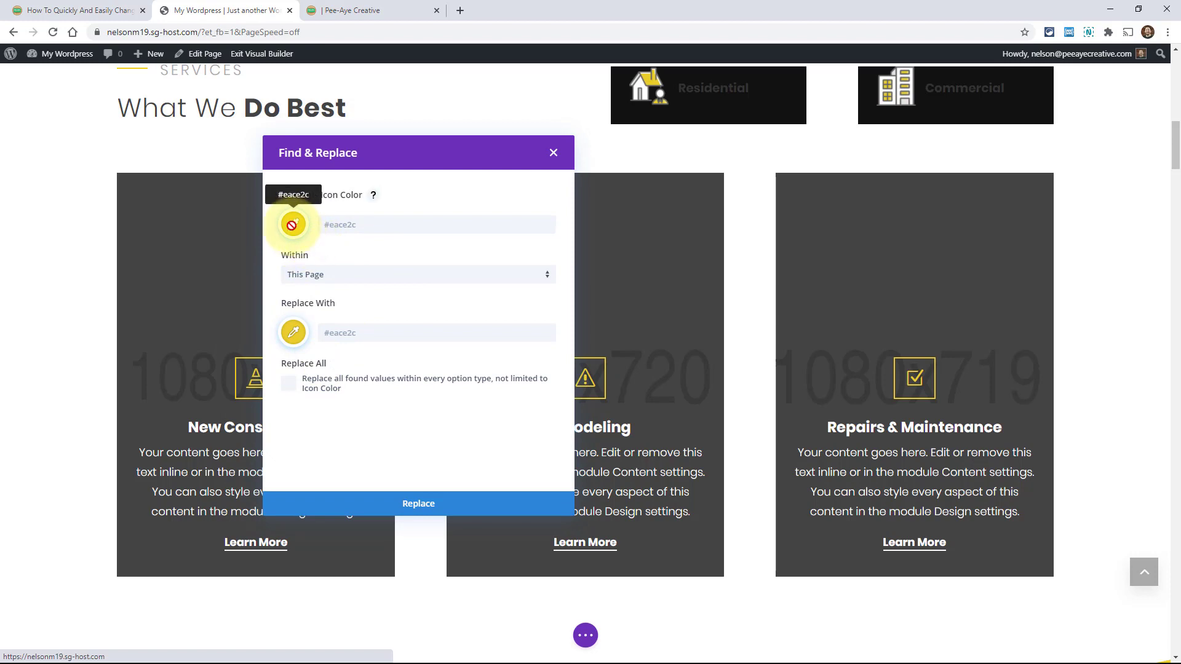
pyautogui.click(295, 334)
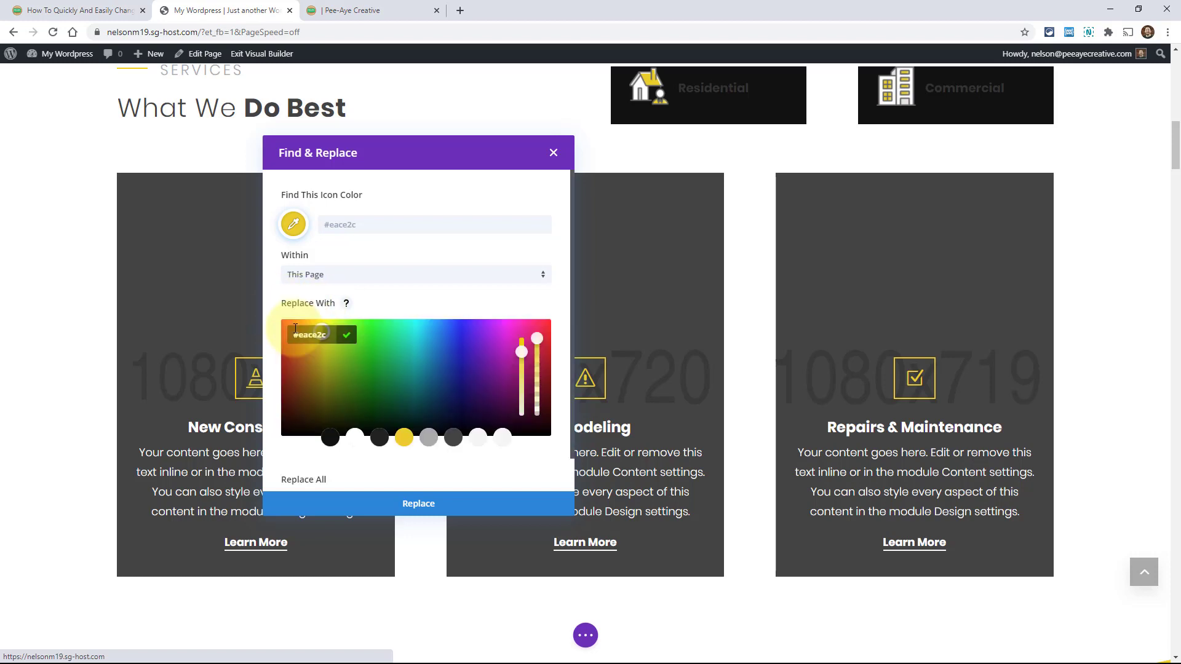
pyautogui.click(429, 438)
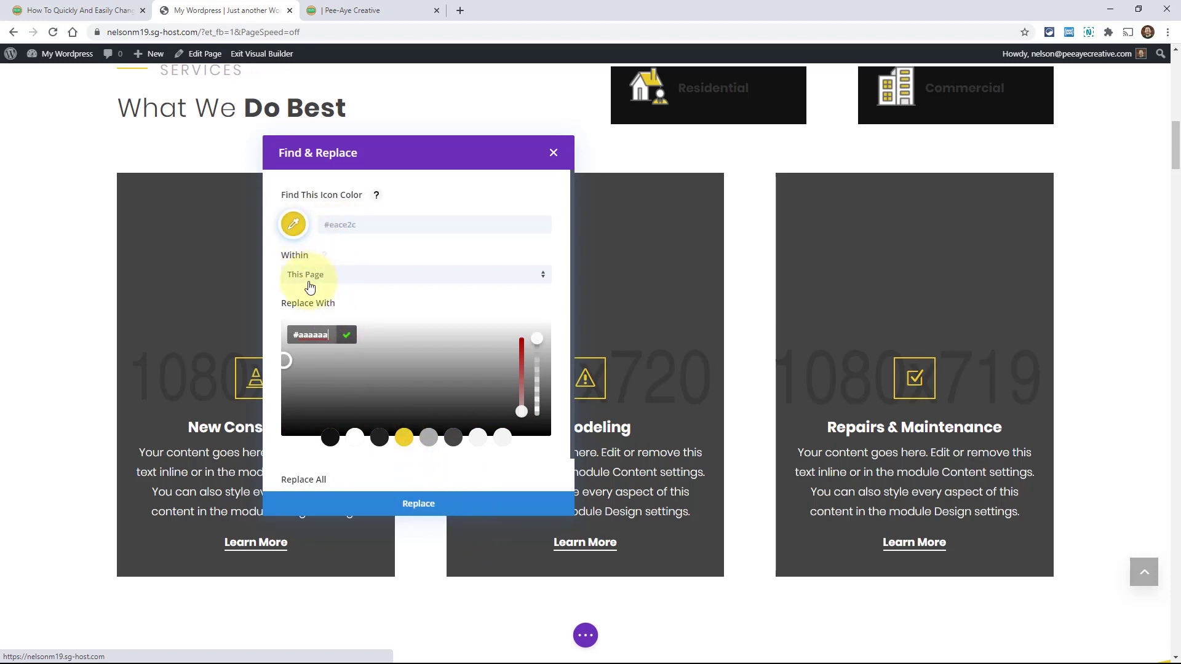
pyautogui.click(313, 277)
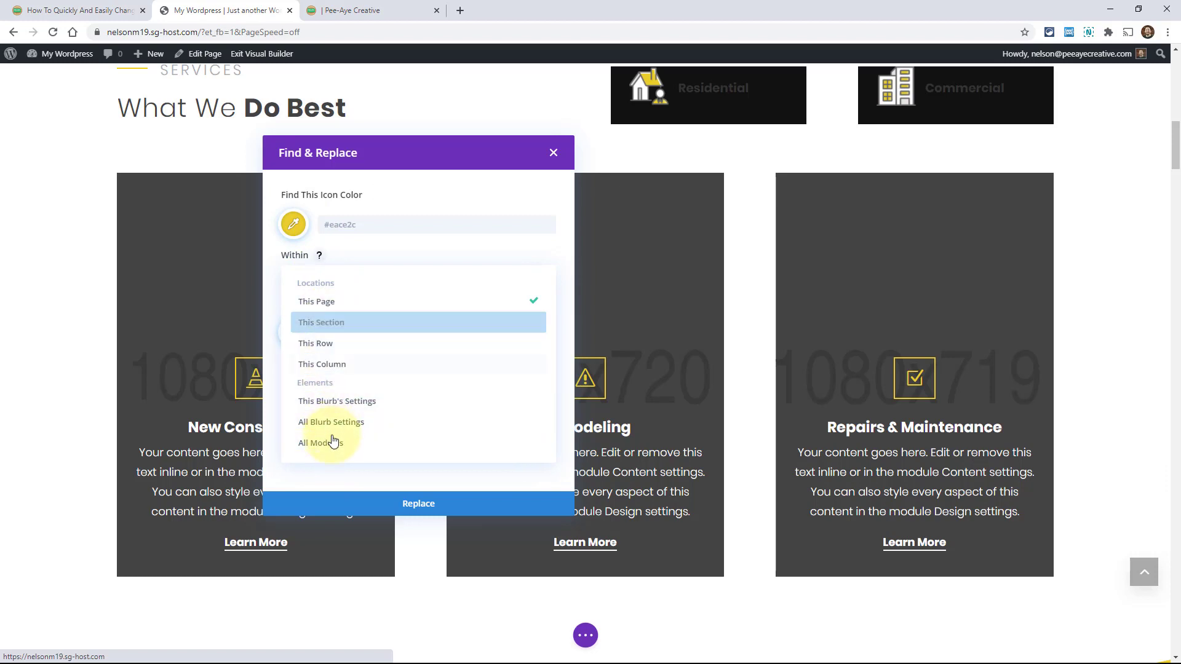
pyautogui.click(272, 249)
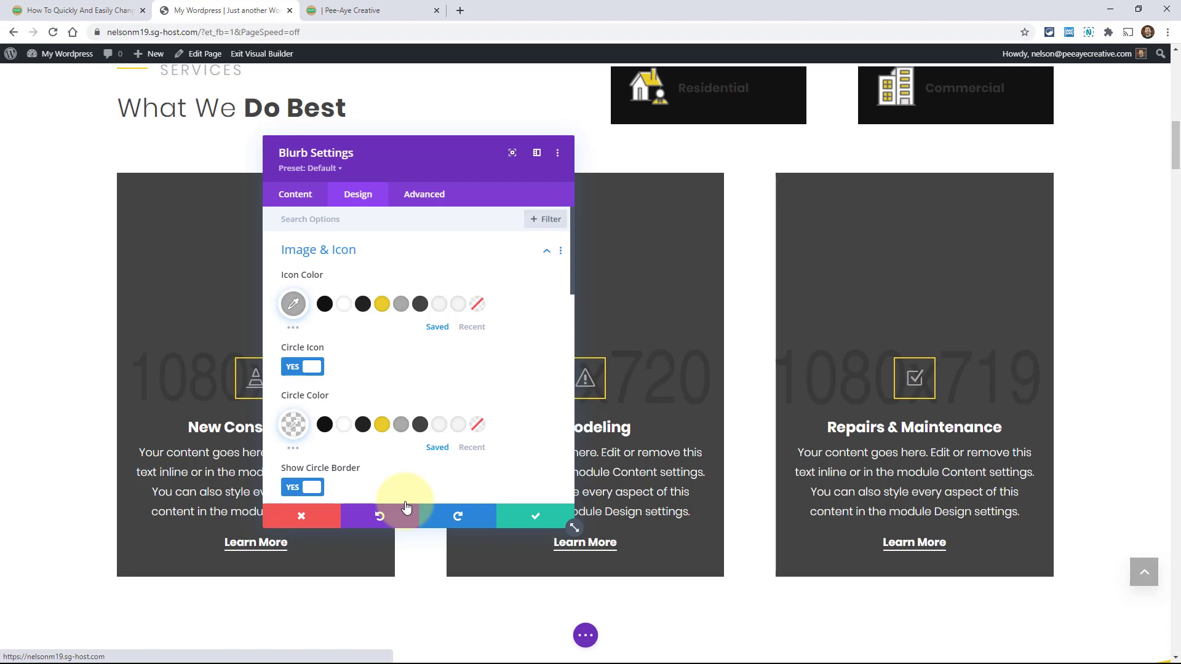
# Set Find & Replace to swap the icon colour back to yellow #eace2c, with Replace All ticked
pyautogui.click(311, 311)
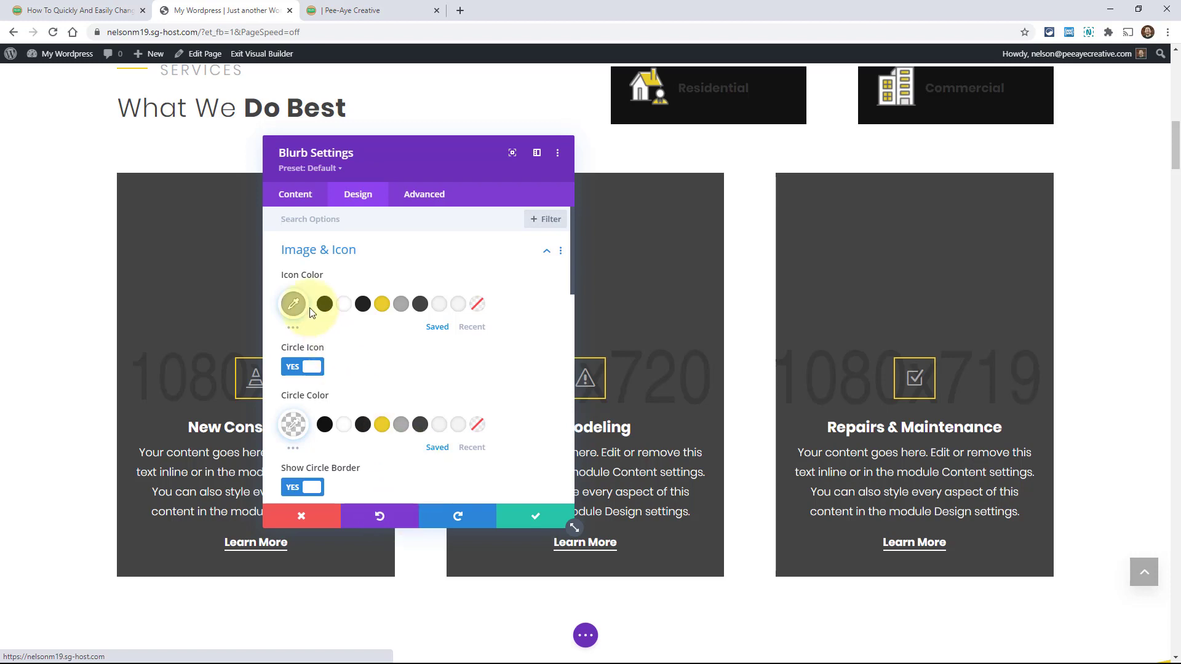
pyautogui.rightClick(297, 278)
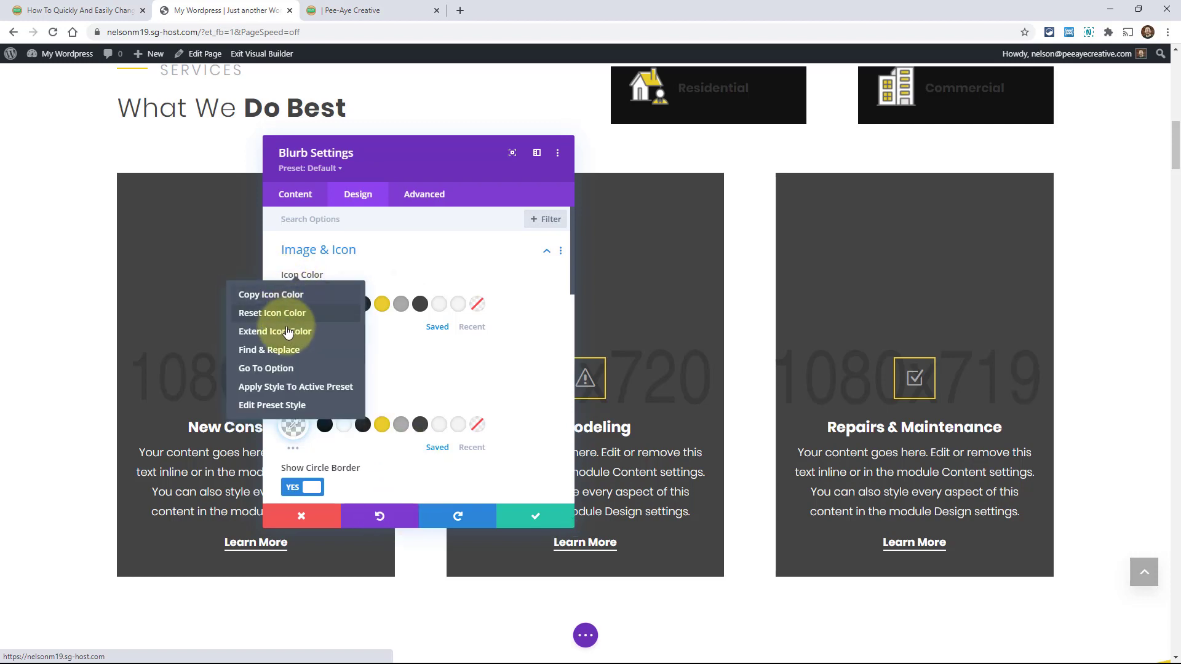
pyautogui.click(266, 356)
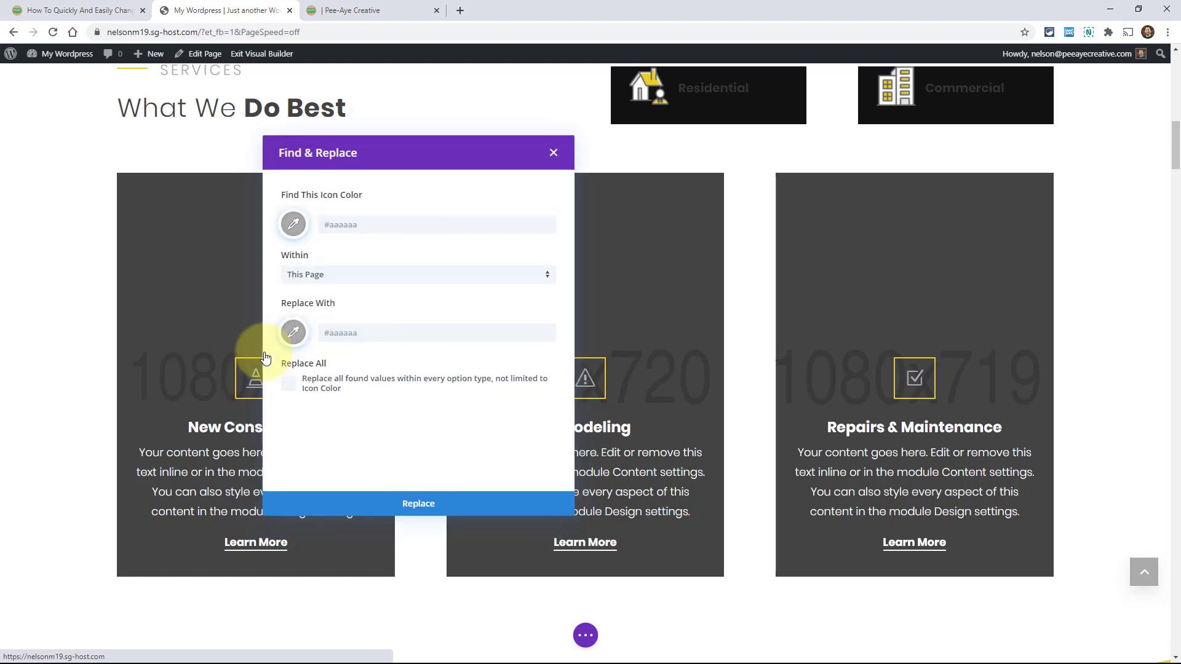
pyautogui.click(289, 384)
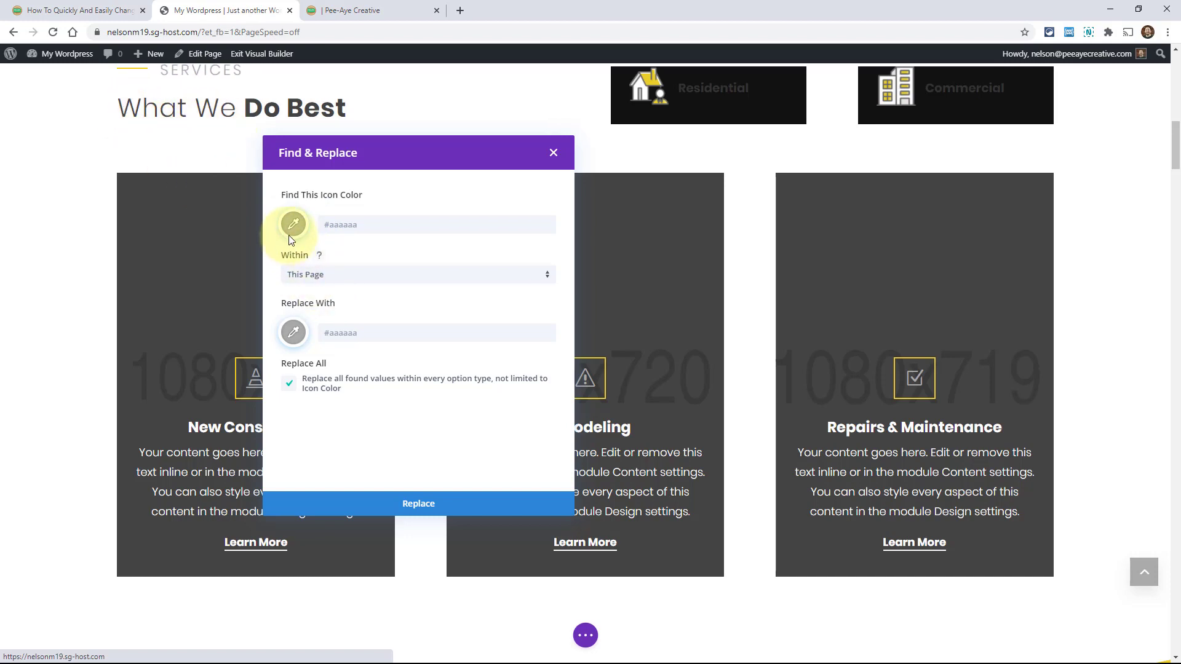
pyautogui.click(293, 335)
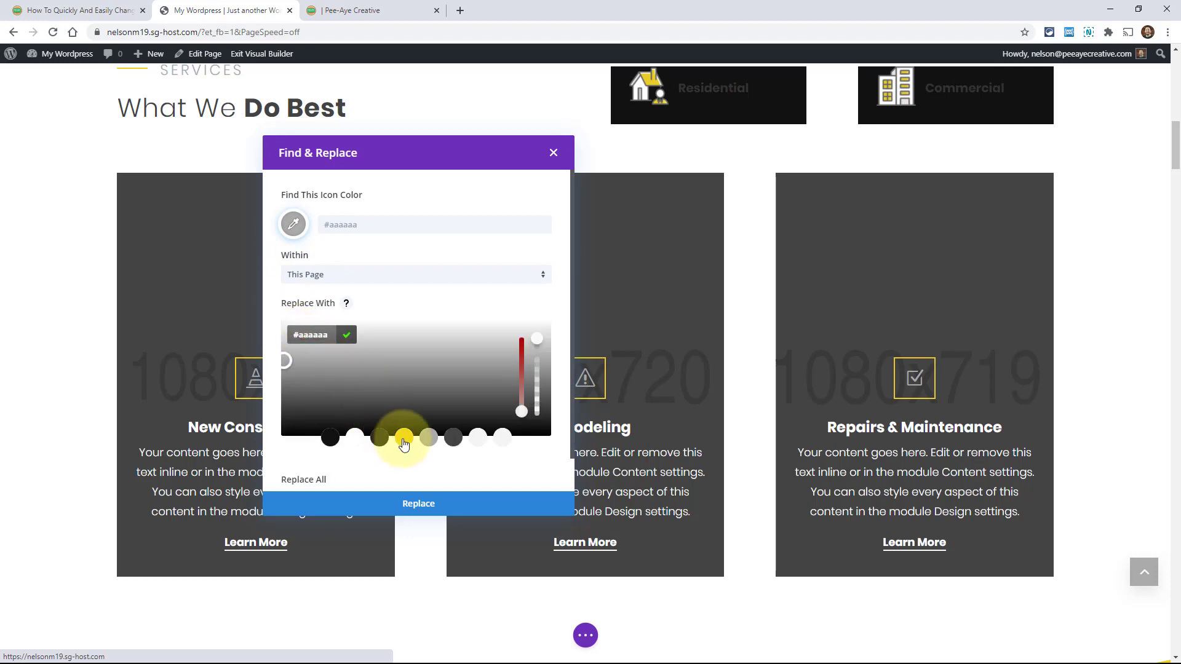
pyautogui.click(403, 439)
pyautogui.scroll(-1, 387, 479)
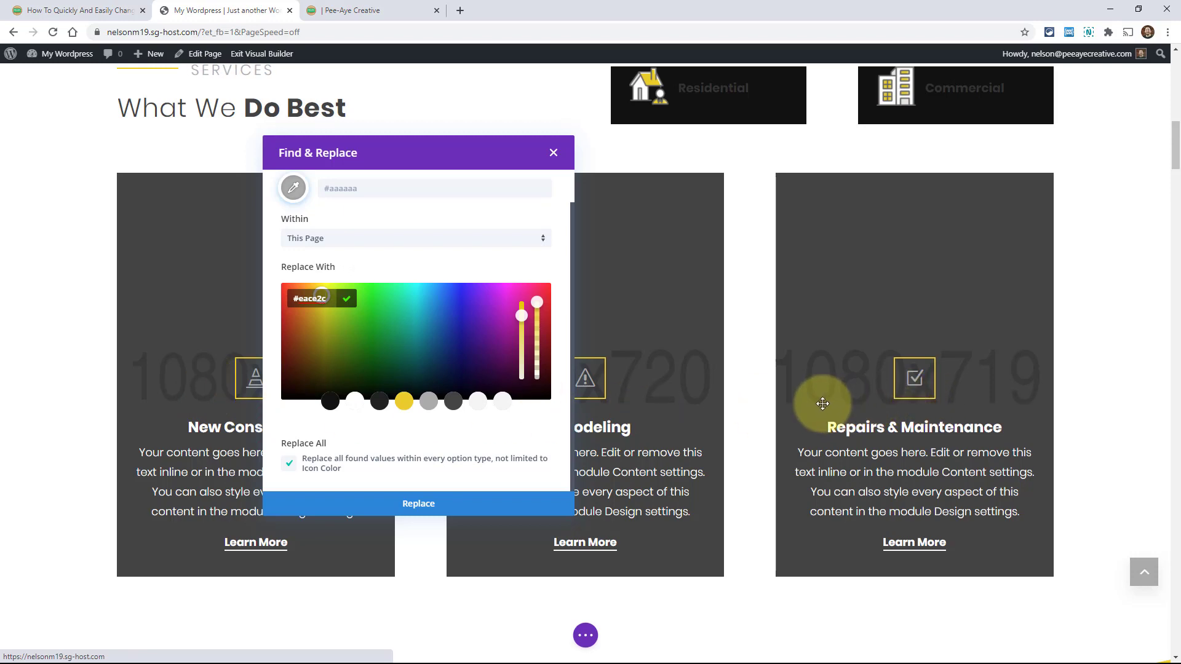
# Run the icon colour replacement and scroll back up to the hero section
pyautogui.click(477, 510)
pyautogui.scroll(4, 240, 338)
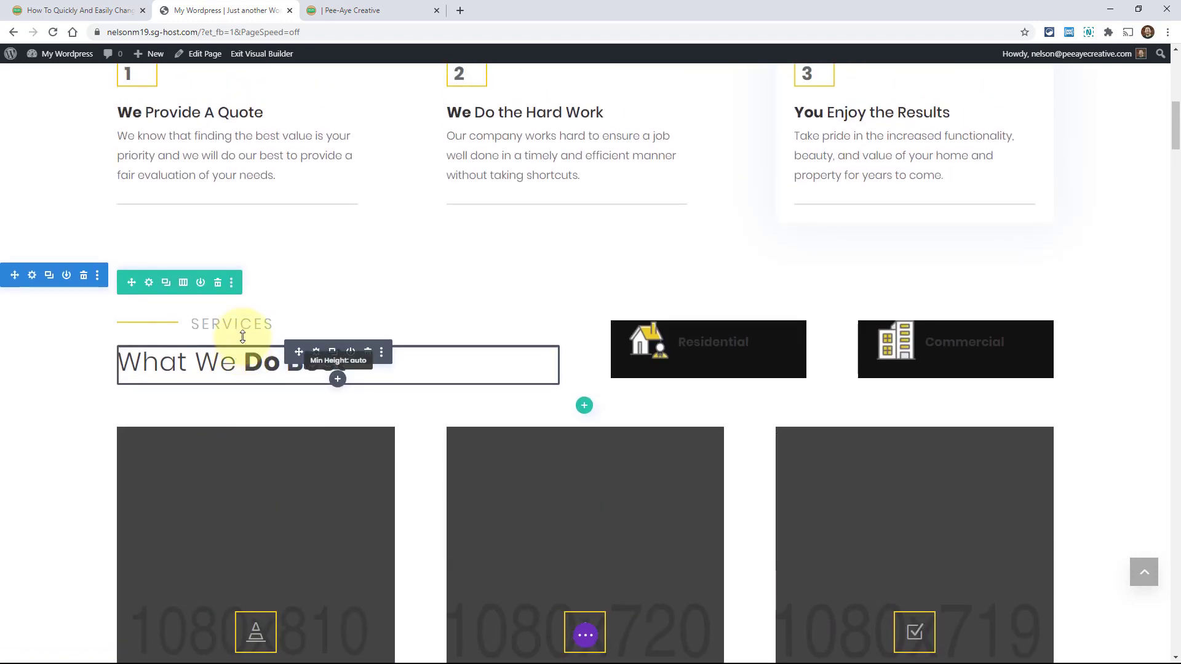
pyautogui.scroll(5, 277, 335)
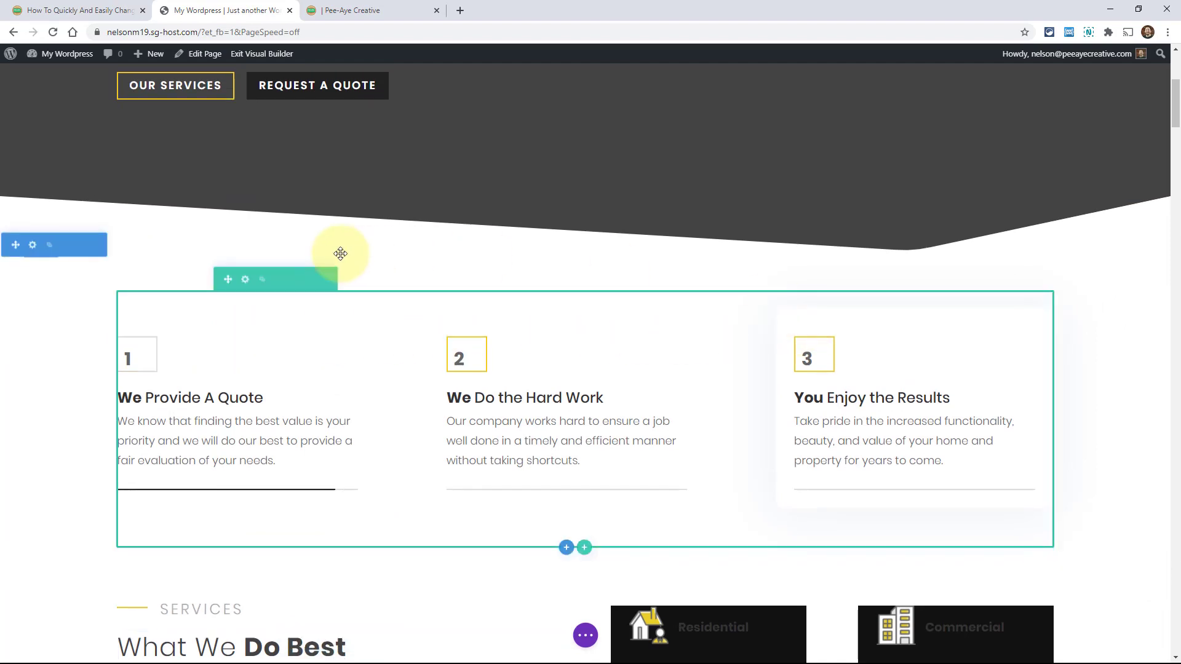
pyautogui.scroll(-4, 340, 254)
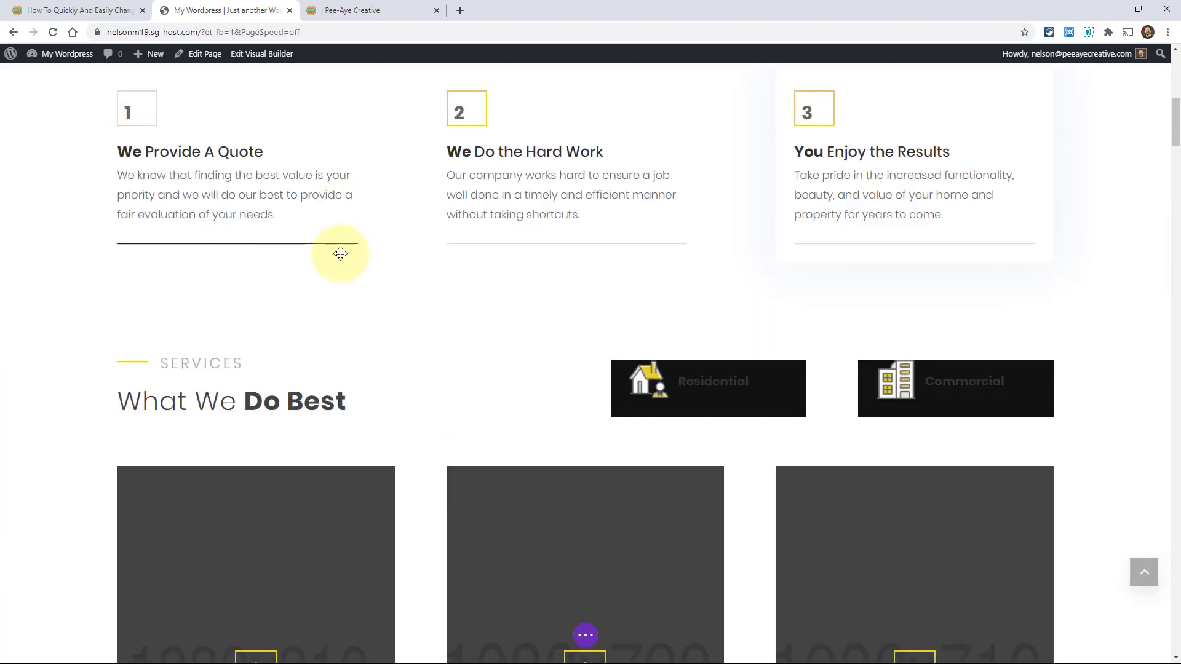
pyautogui.scroll(6, 340, 254)
pyautogui.scroll(3, 340, 253)
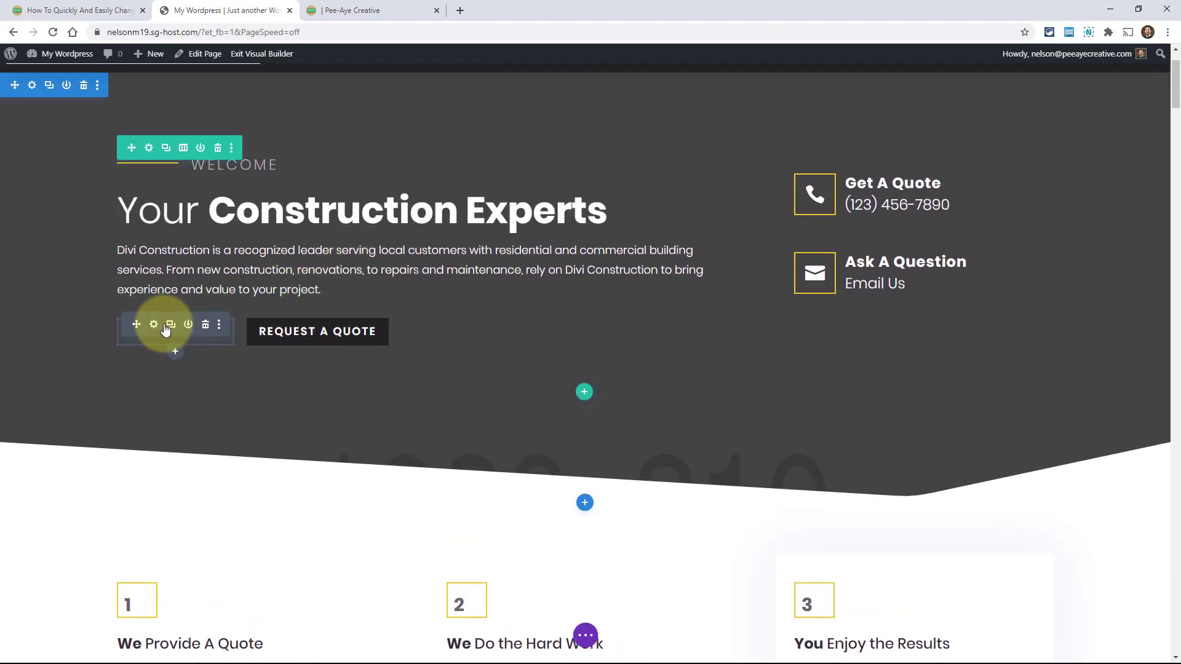
# Show the OUR SERVICES button's Design > Button options with its yellow border colour
pyautogui.click(153, 325)
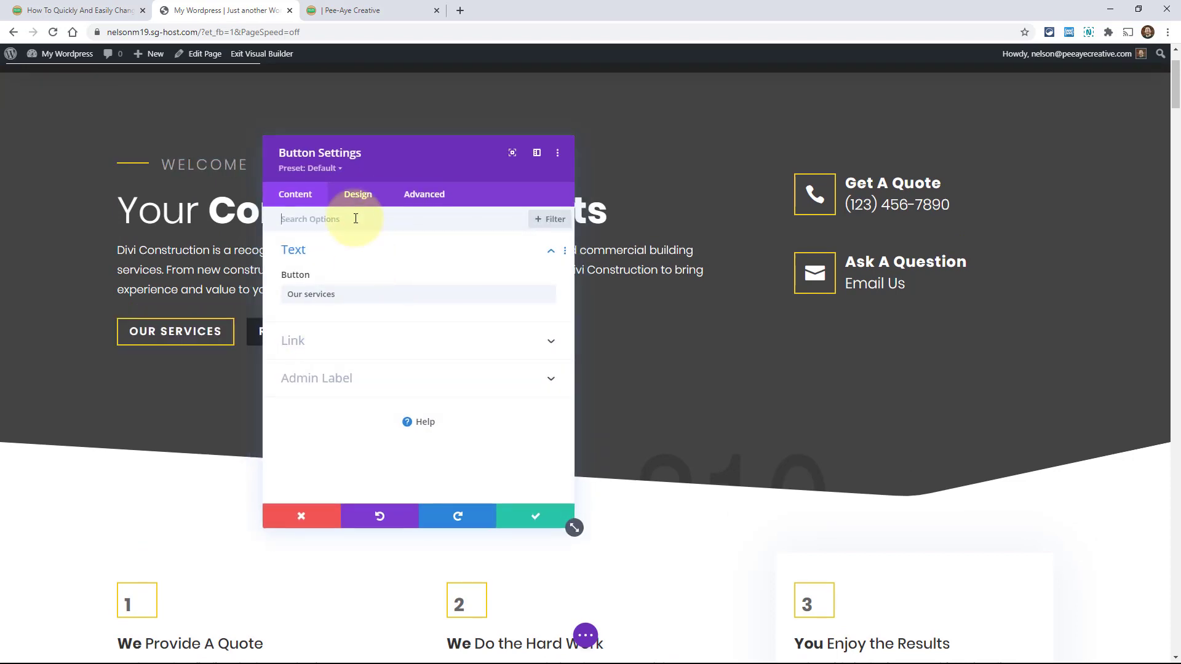
pyautogui.click(355, 196)
pyautogui.click(292, 327)
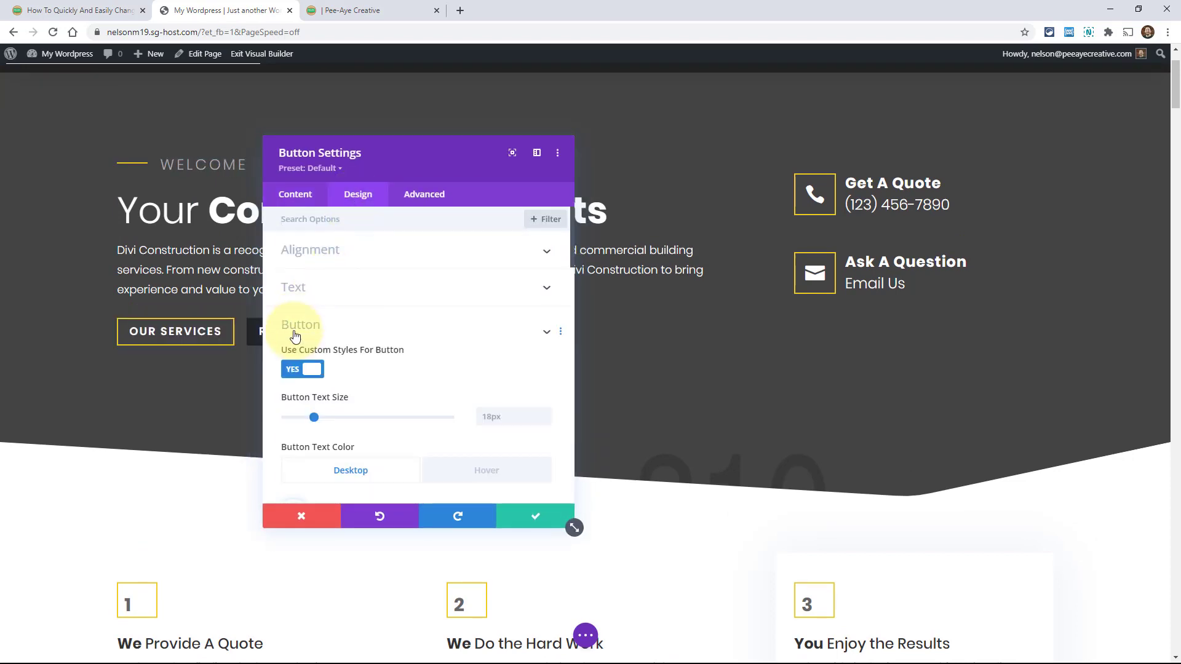
pyautogui.scroll(-10, 372, 364)
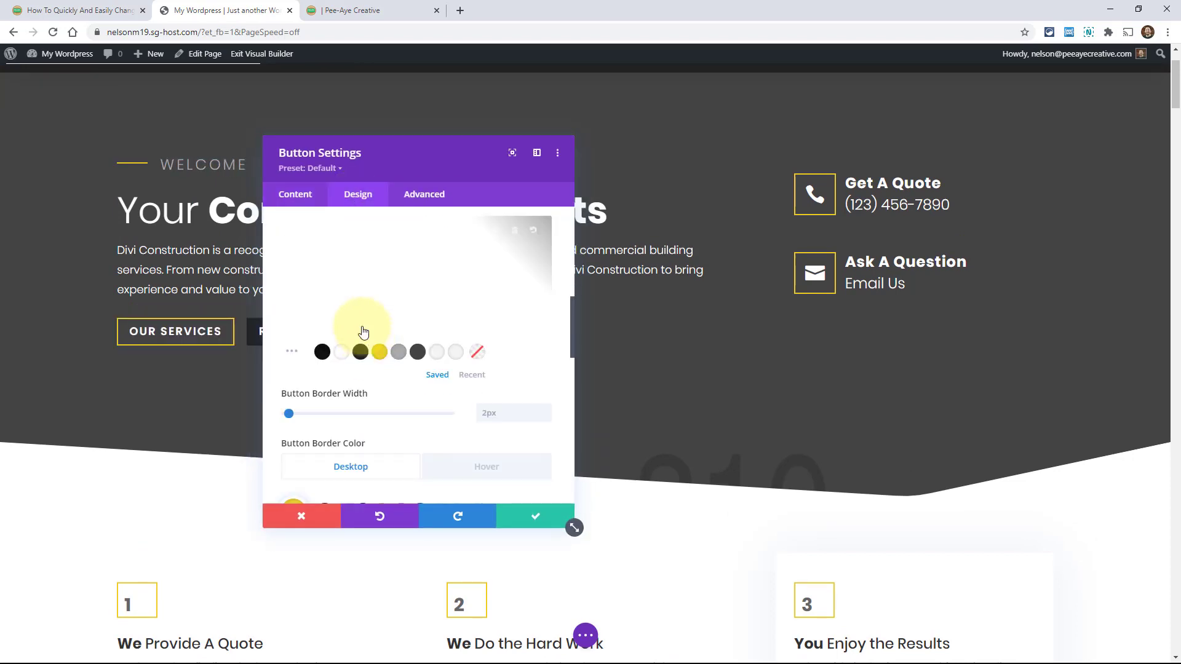
pyautogui.scroll(2, 363, 342)
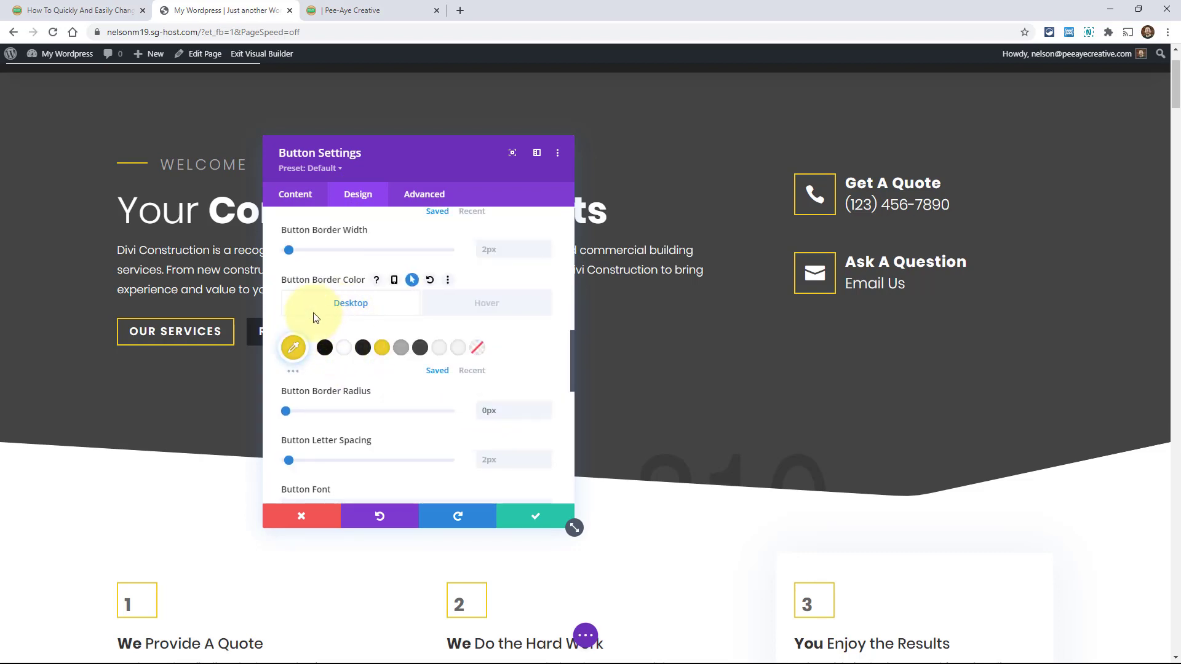
# Replace the yellow border colour with red #ed2d2d across all option types, then save the button
pyautogui.rightClick(294, 342)
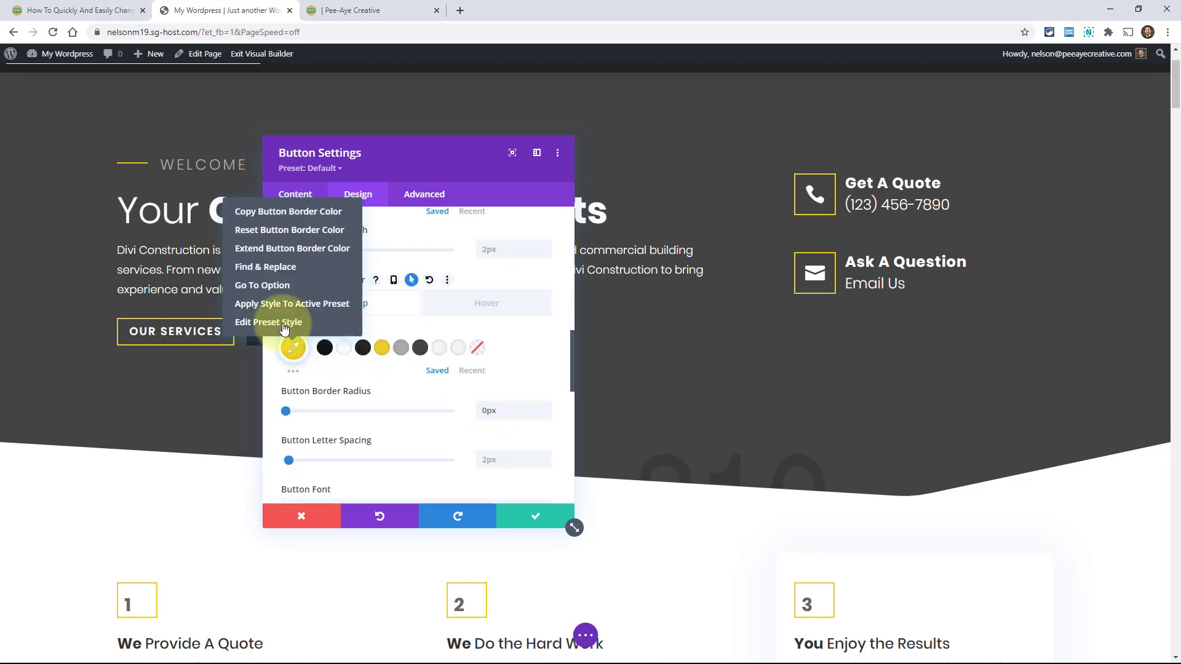
pyautogui.click(272, 268)
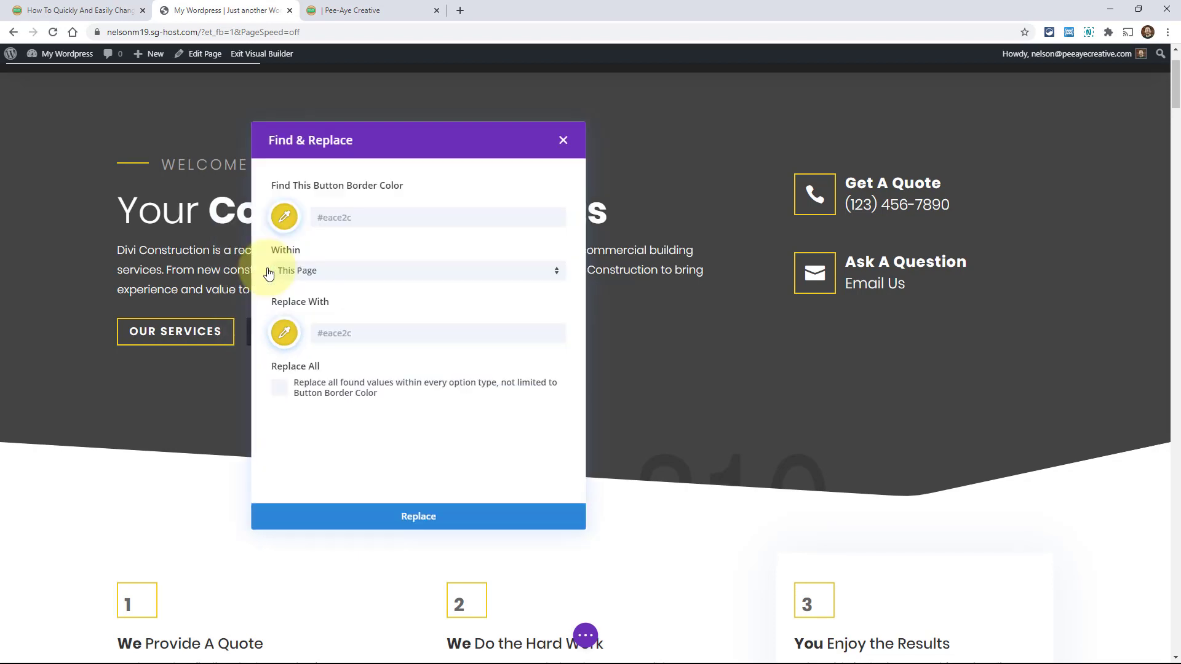
pyautogui.click(294, 333)
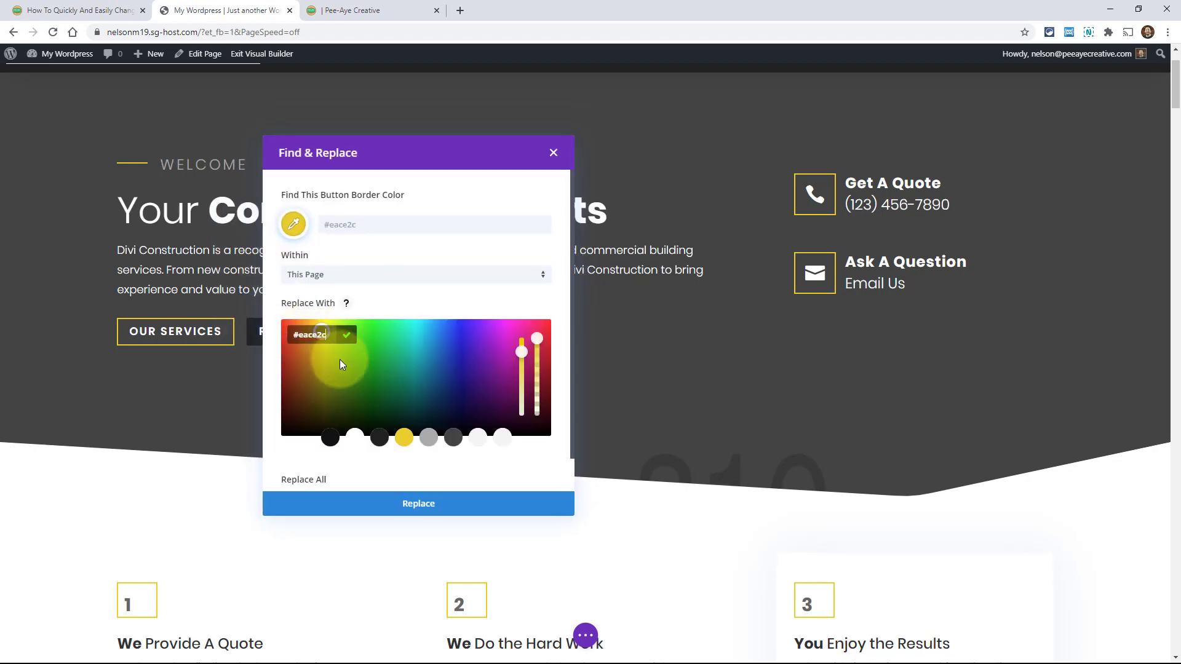
pyautogui.click(278, 328)
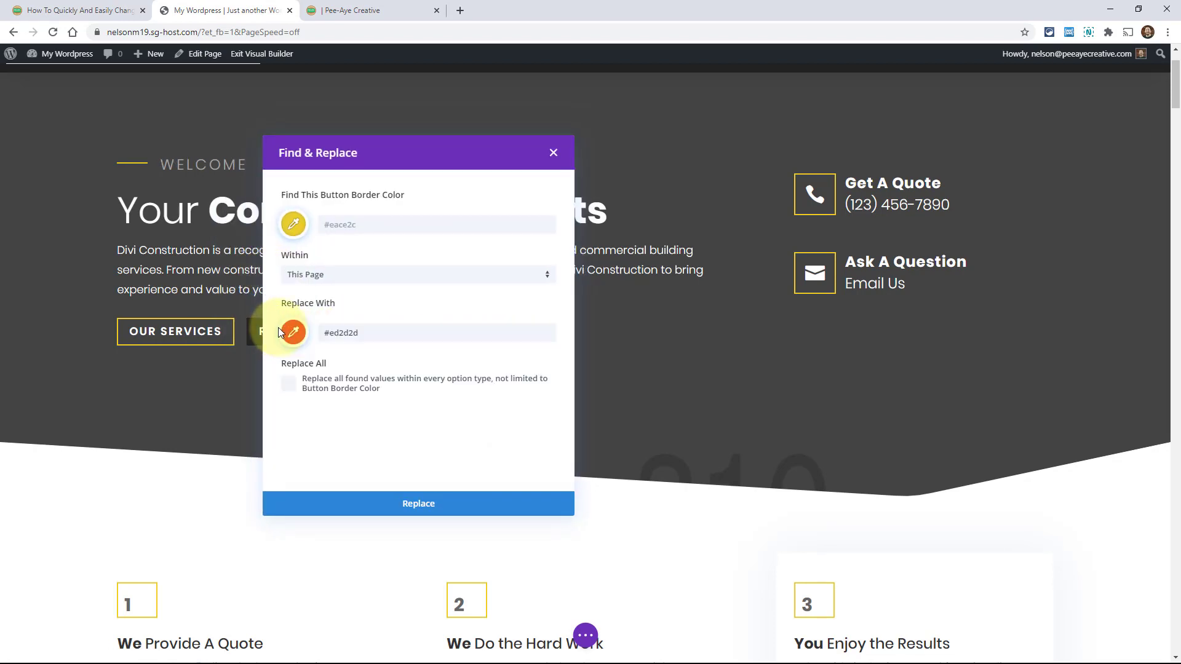
pyautogui.click(289, 386)
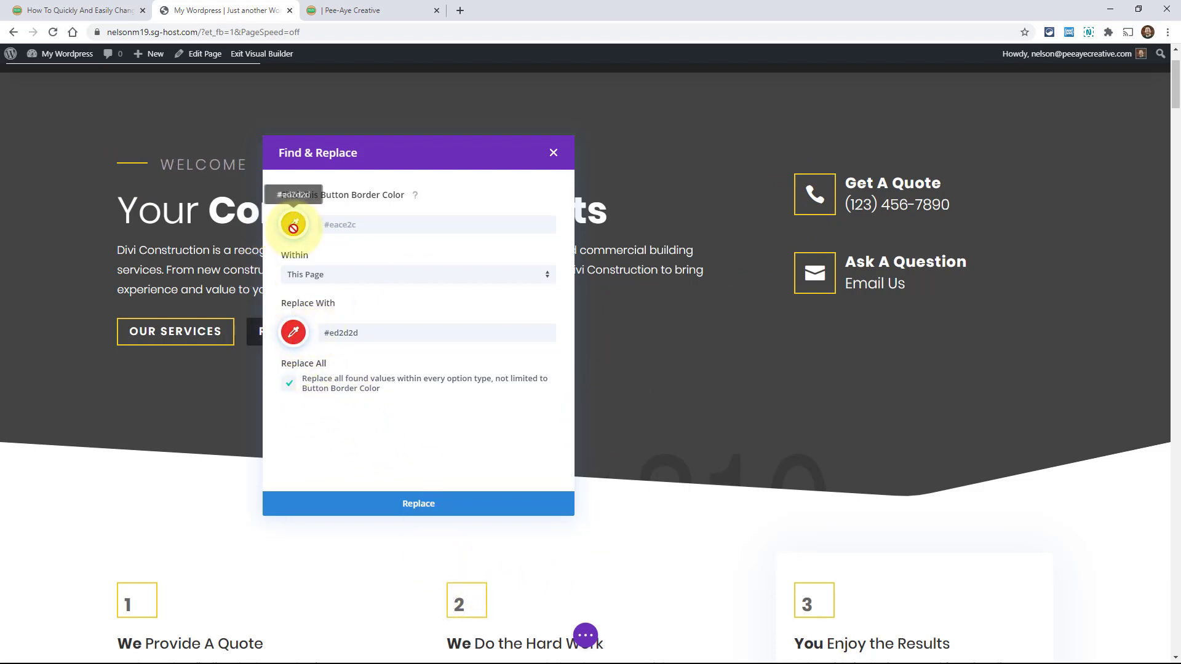
pyautogui.click(415, 507)
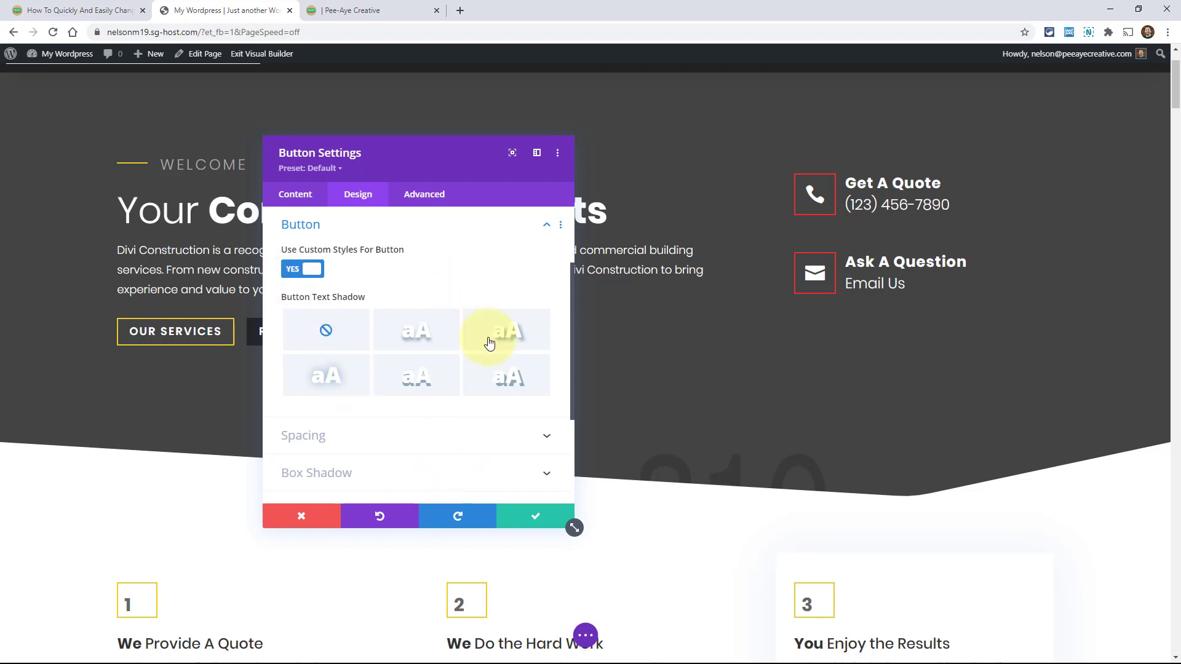
pyautogui.click(524, 519)
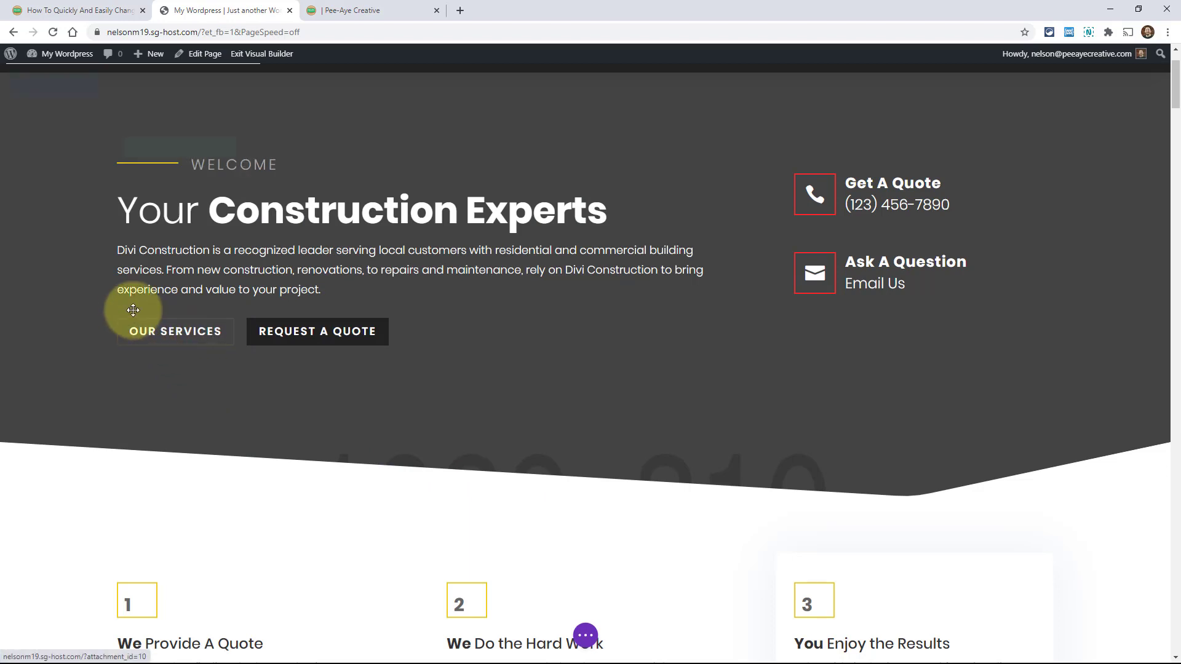
pyautogui.moveTo(200, 342)
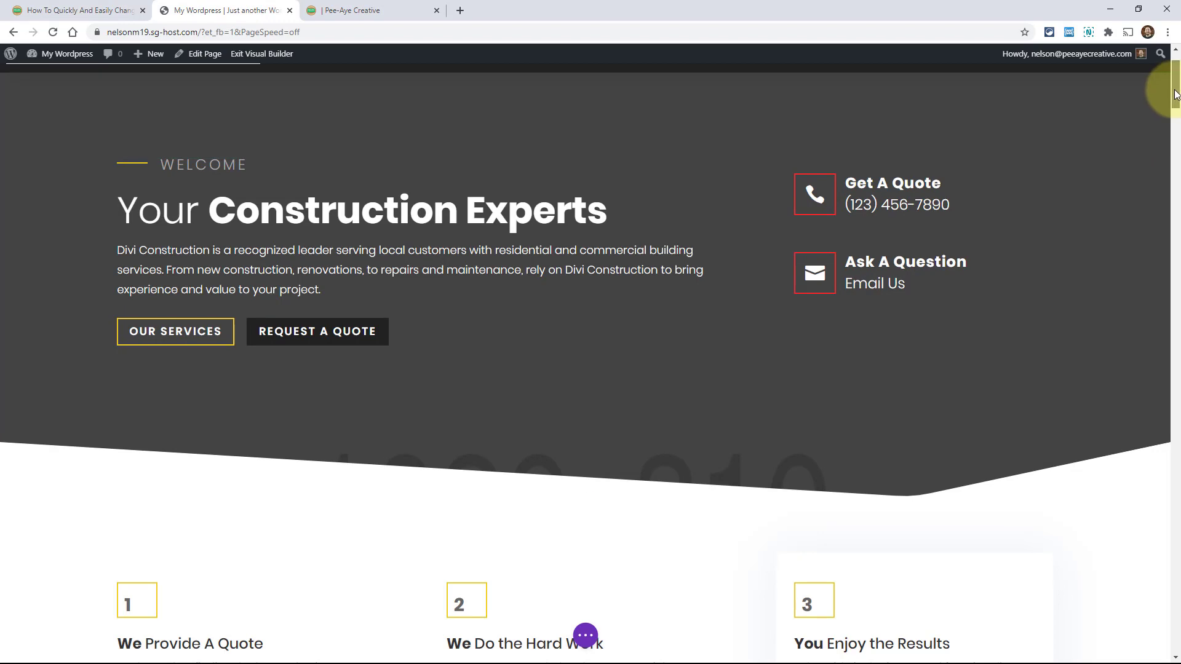
pyautogui.moveTo(1175, 94); pyautogui.dragTo(1177, 419)
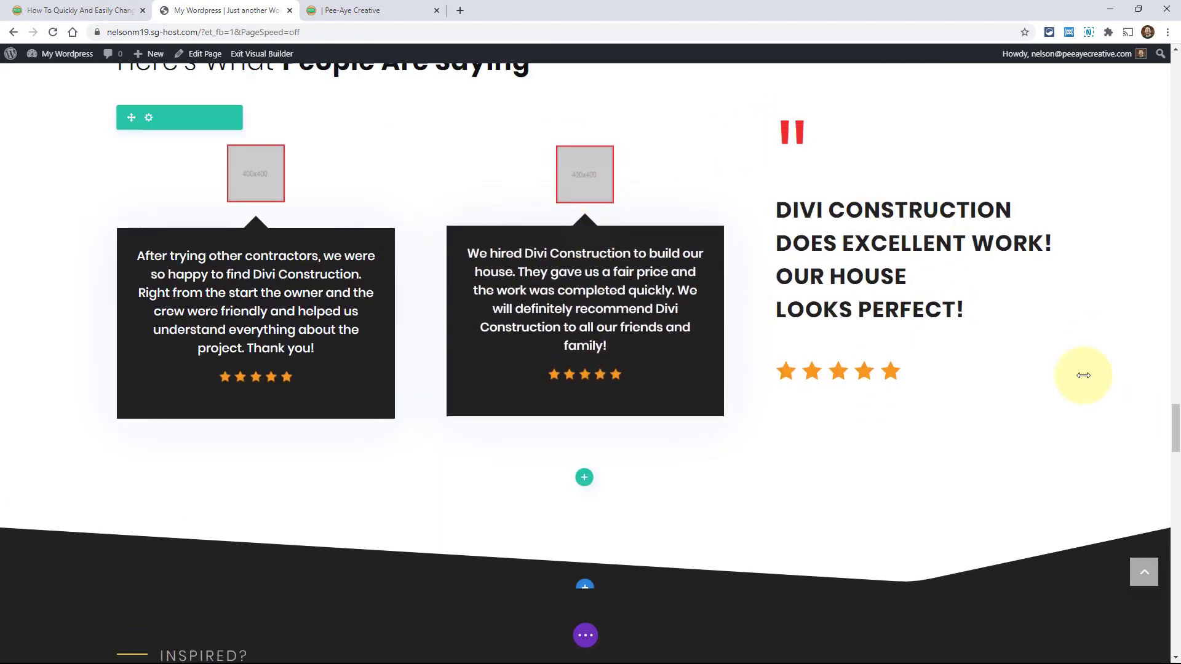
pyautogui.moveTo(1175, 430); pyautogui.dragTo(1176, 619)
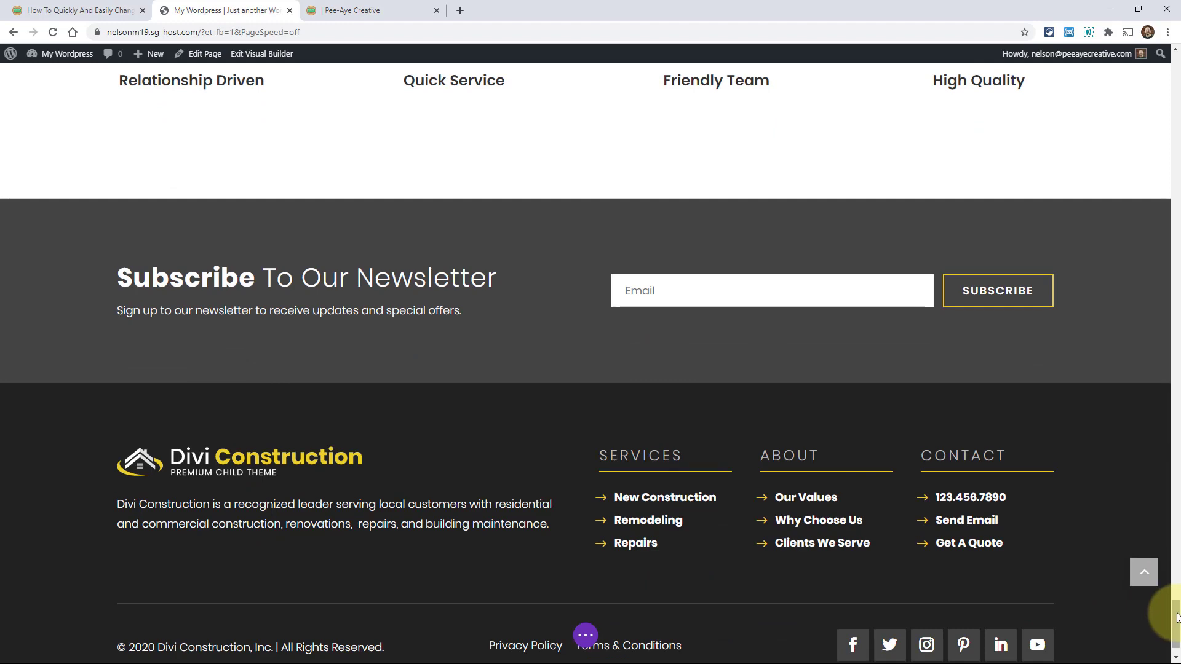
pyautogui.moveTo(1177, 612); pyautogui.dragTo(1178, 62)
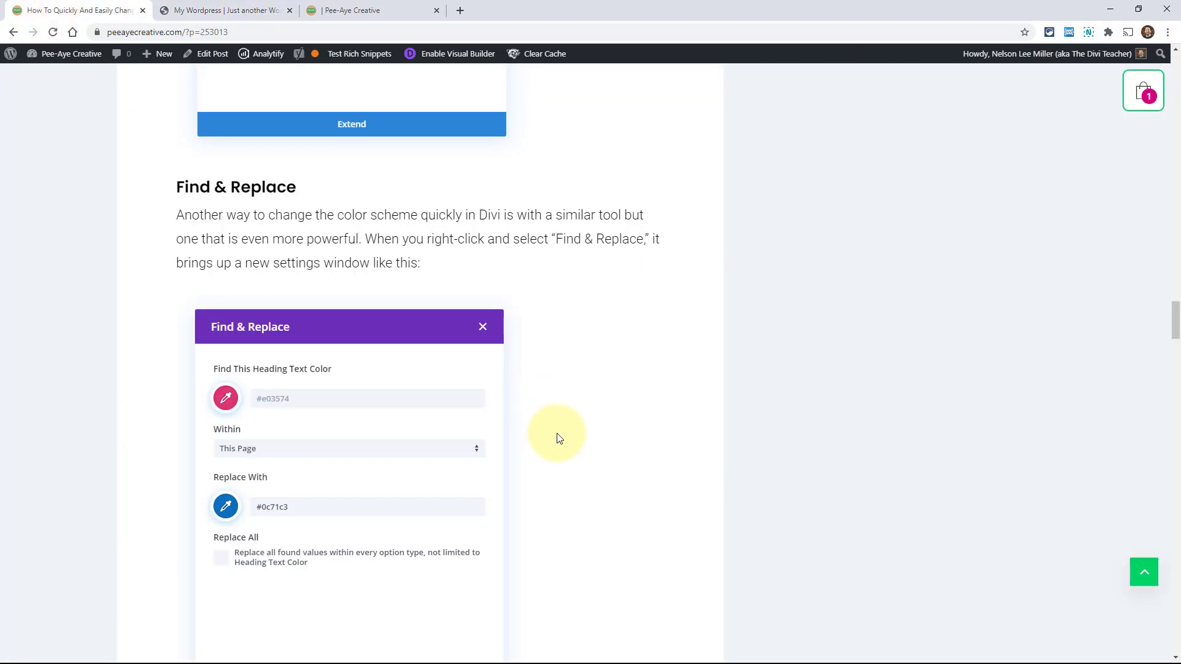
pyautogui.scroll(-10, 537, 397)
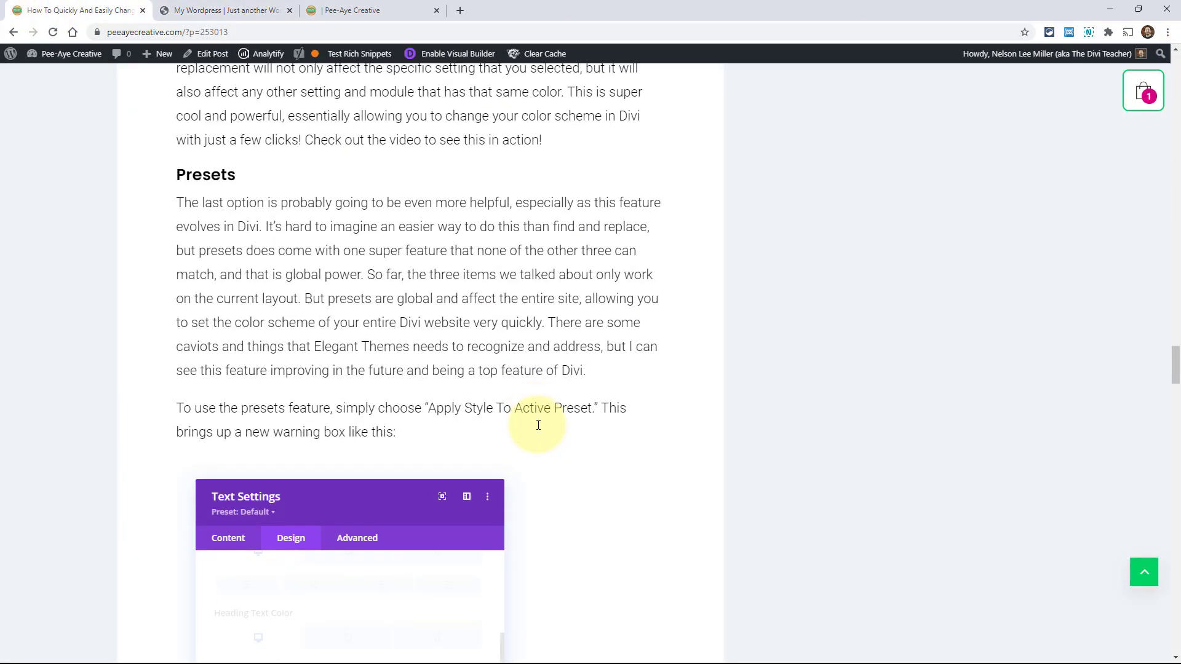
pyautogui.scroll(-1, 539, 426)
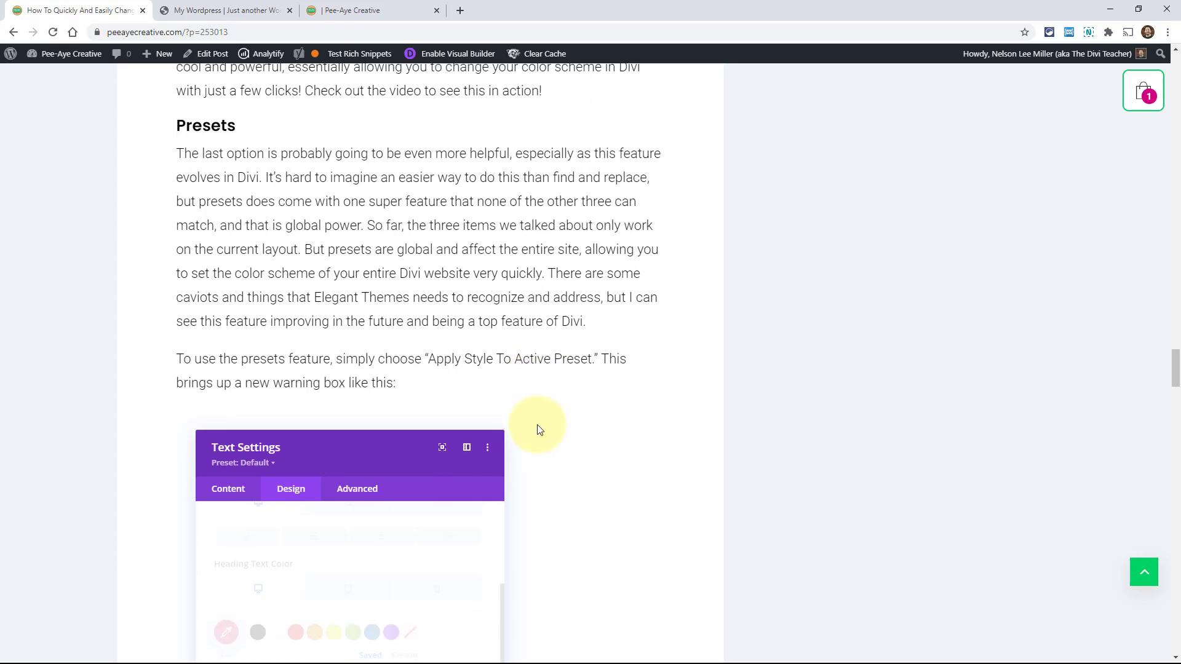
pyautogui.click(236, 11)
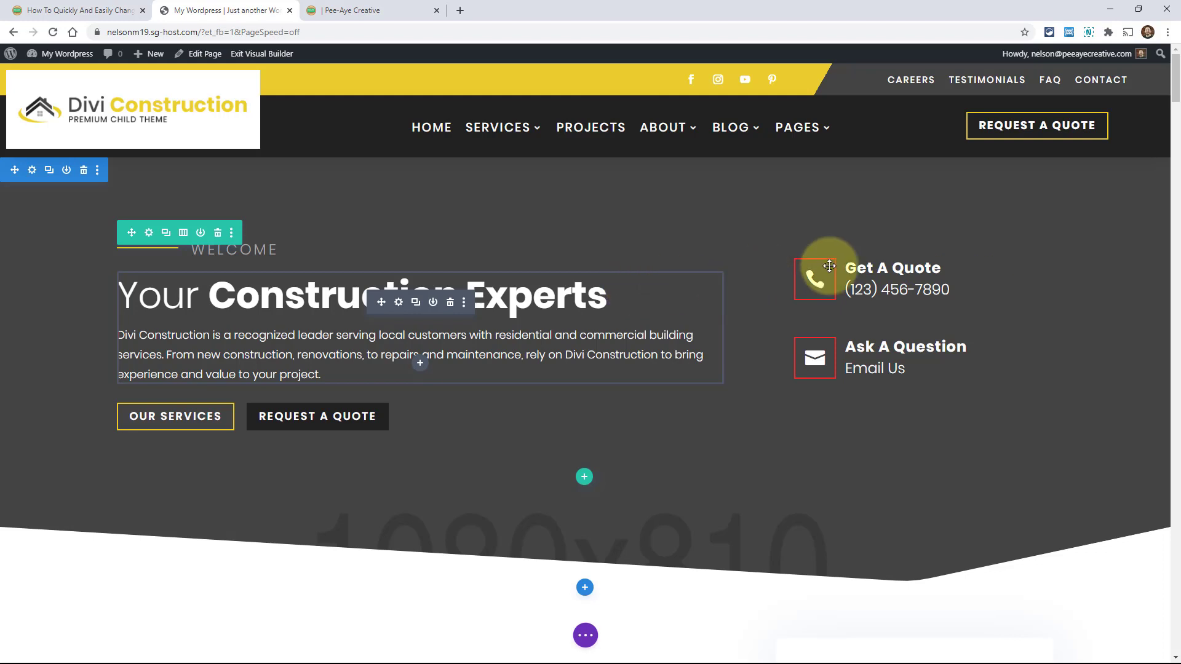
# Open the Get A Quote blurb's Design > Image & Icon options at Circle Border Color
pyautogui.moveTo(866, 275)
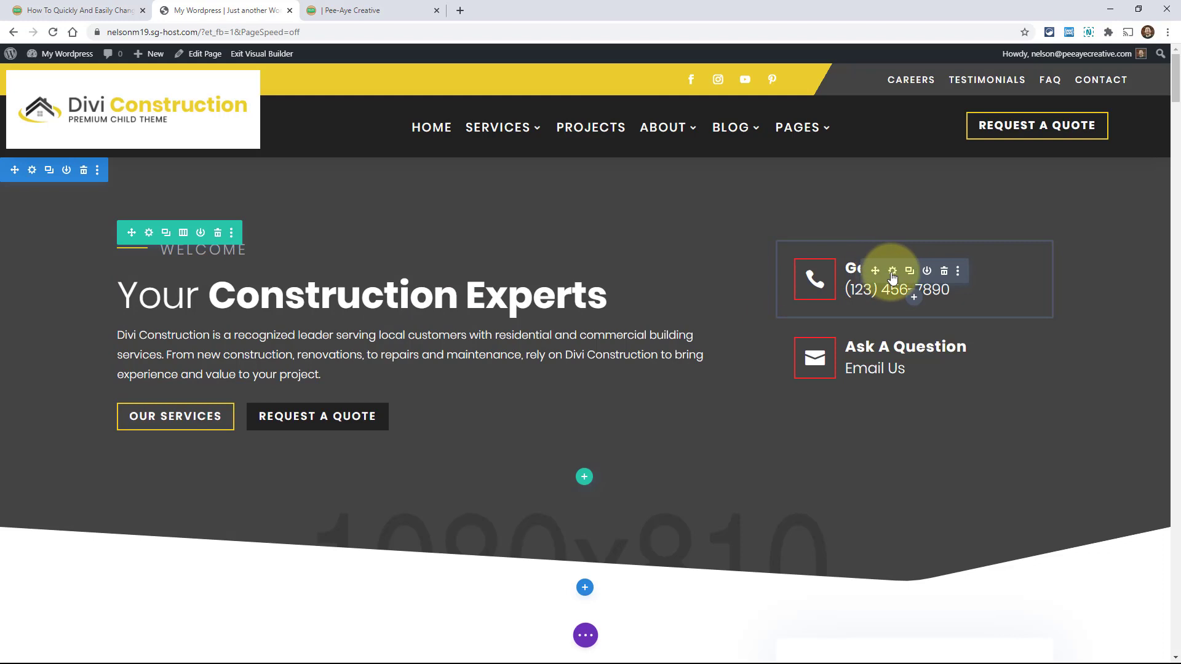
pyautogui.click(893, 272)
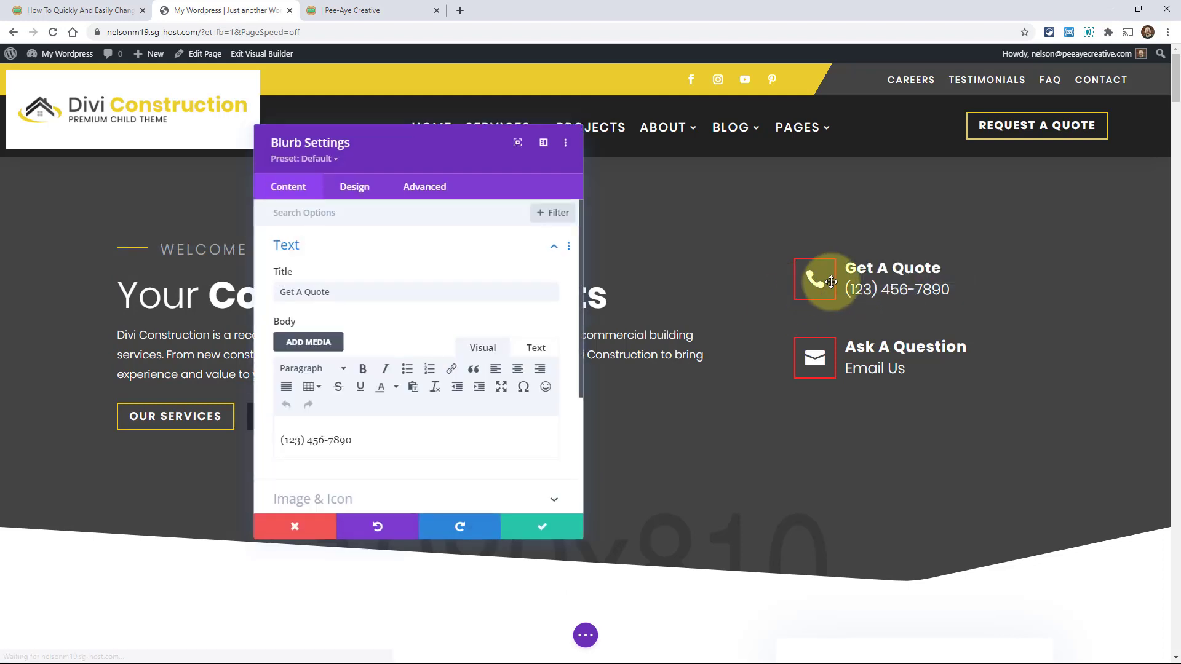
pyautogui.click(357, 193)
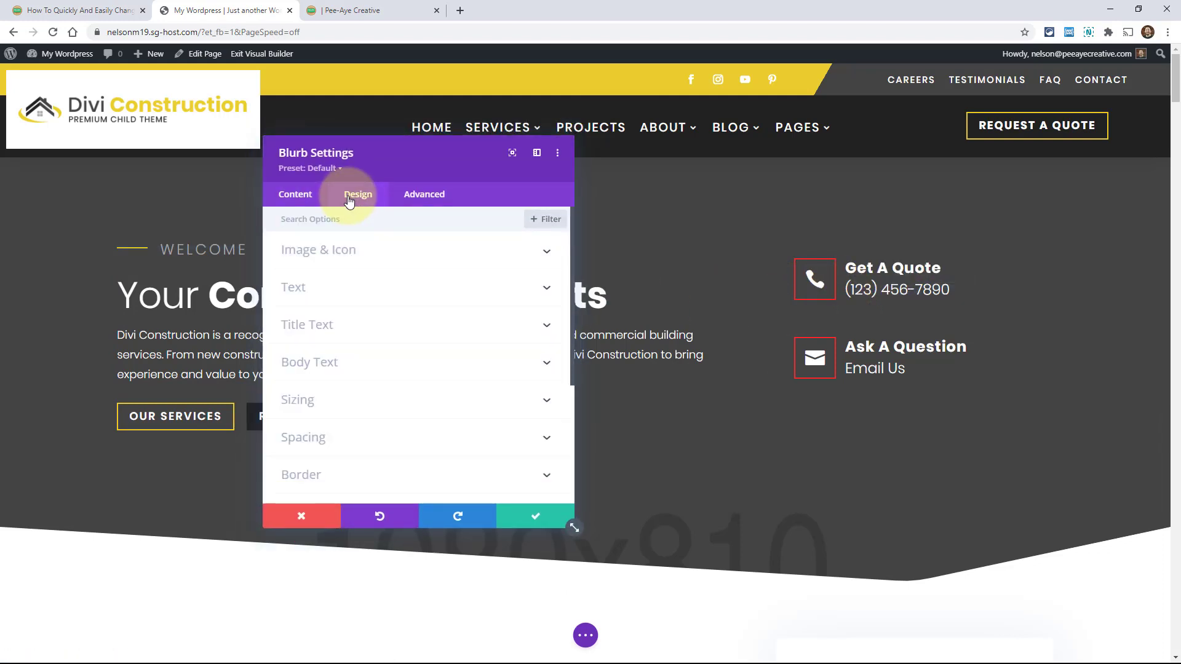
pyautogui.click(338, 251)
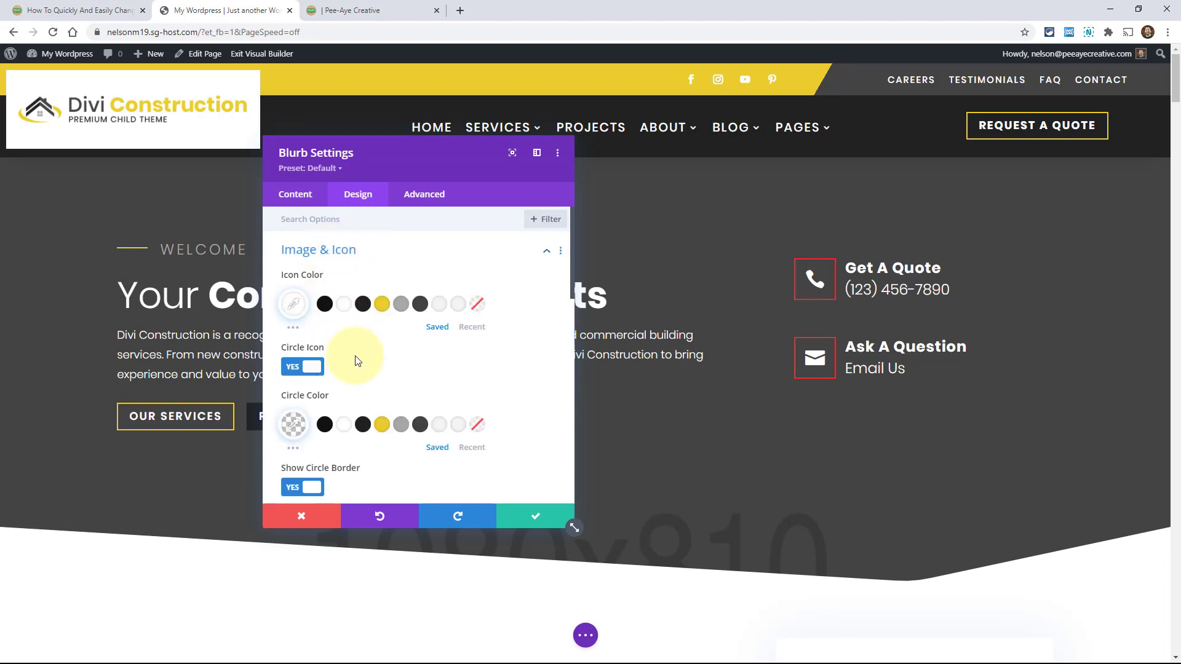
pyautogui.scroll(-3, 358, 362)
pyautogui.scroll(-1, 361, 364)
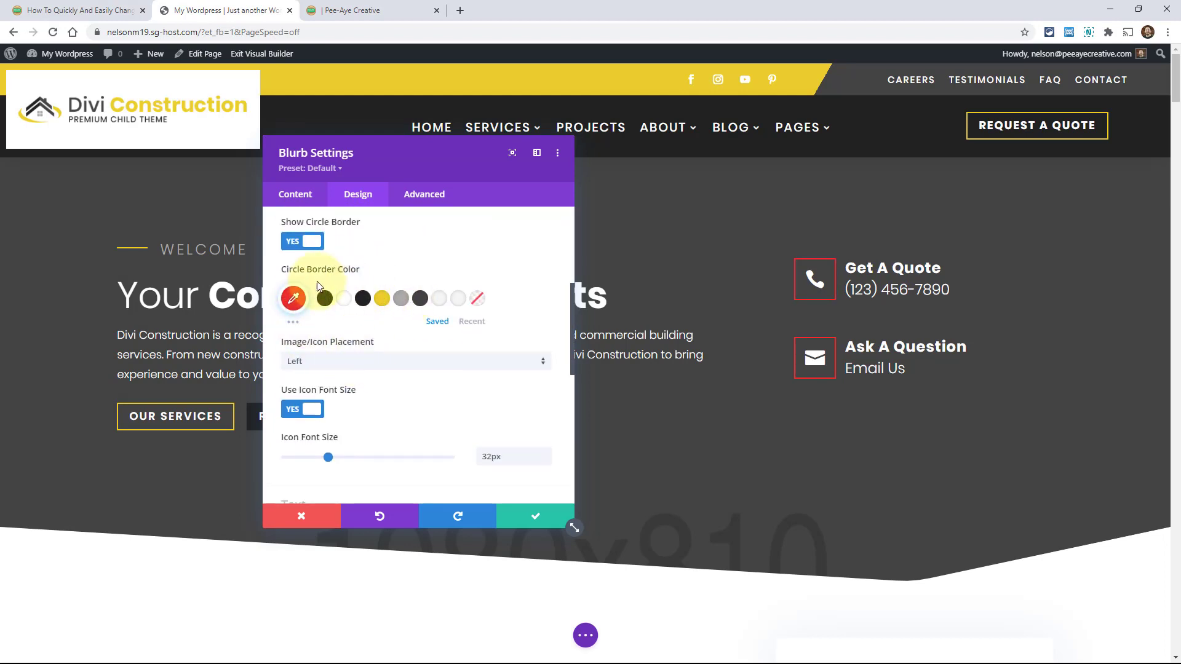
# Open and dismiss the circle border colour options and the blurb preset list
pyautogui.rightClick(298, 277)
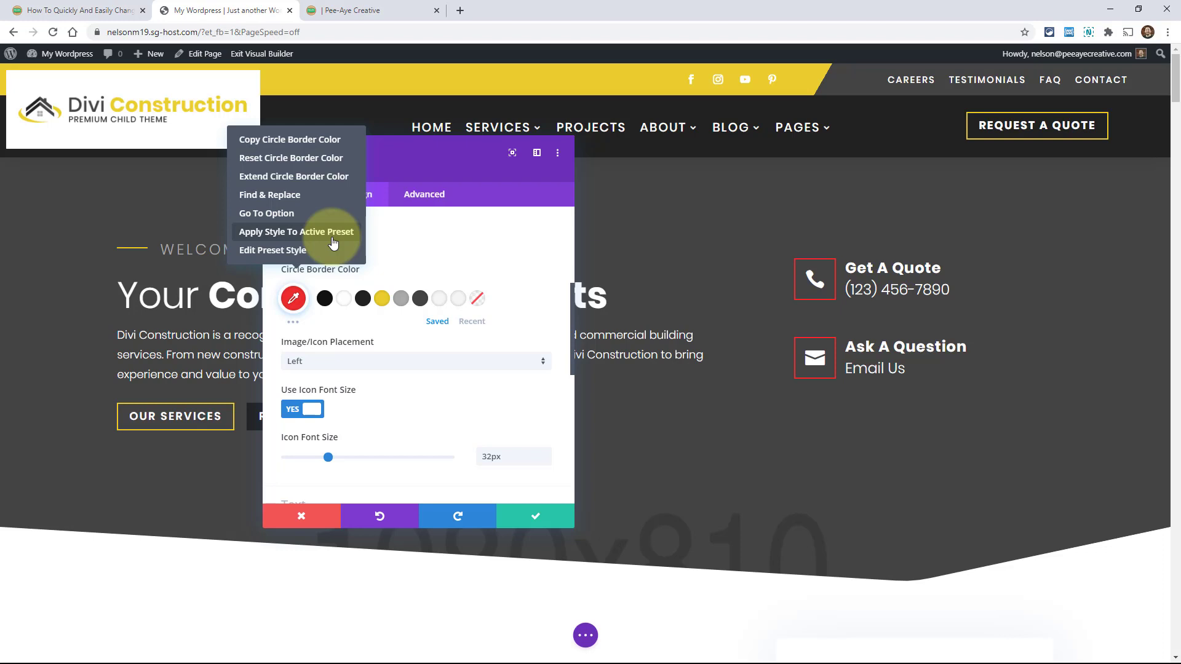
pyautogui.click(322, 234)
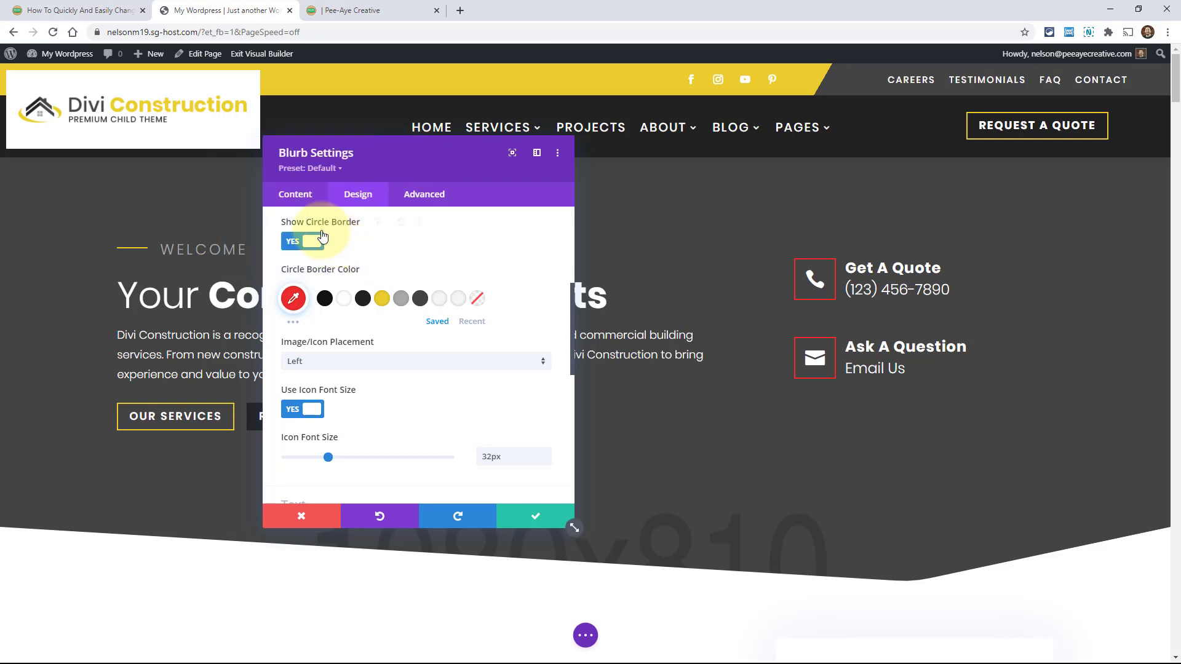
pyautogui.click(298, 173)
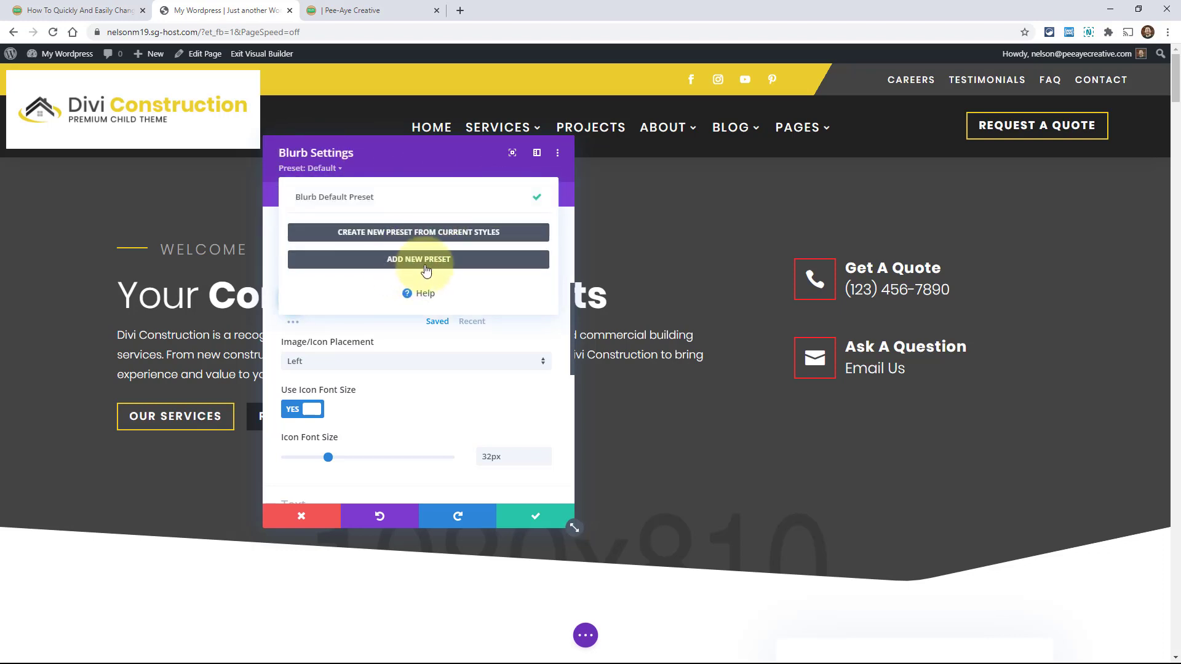
pyautogui.click(559, 398)
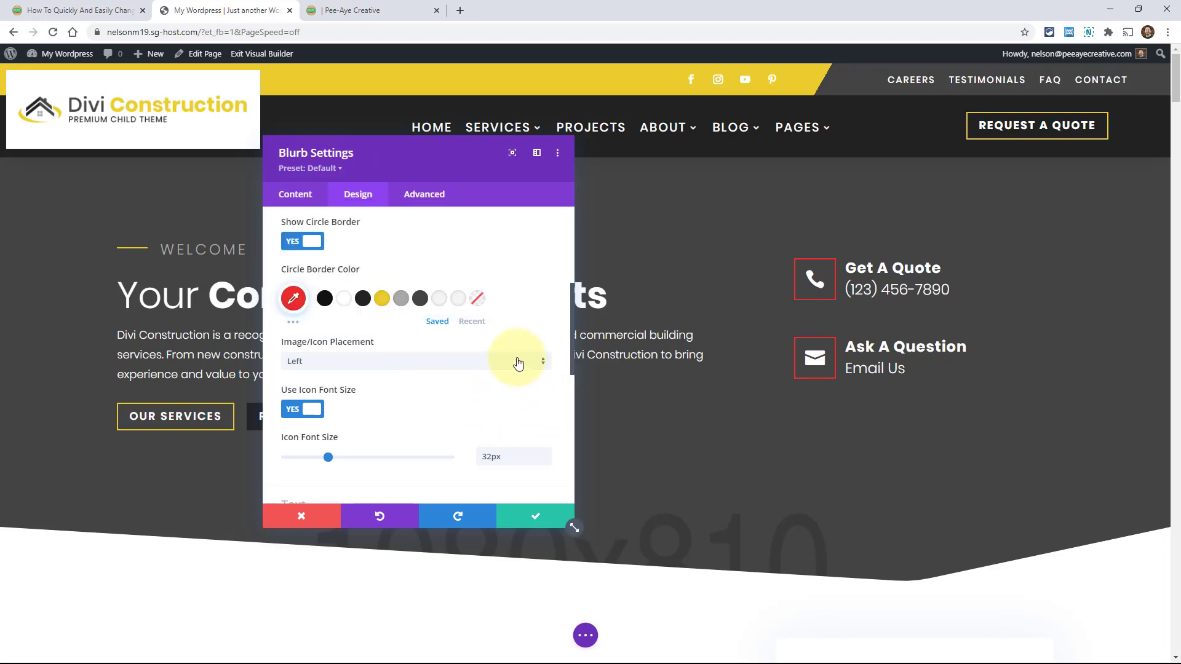
# Apply the red circle border colour to the active Blurb Default Preset, confirm, and save
pyautogui.rightClick(299, 270)
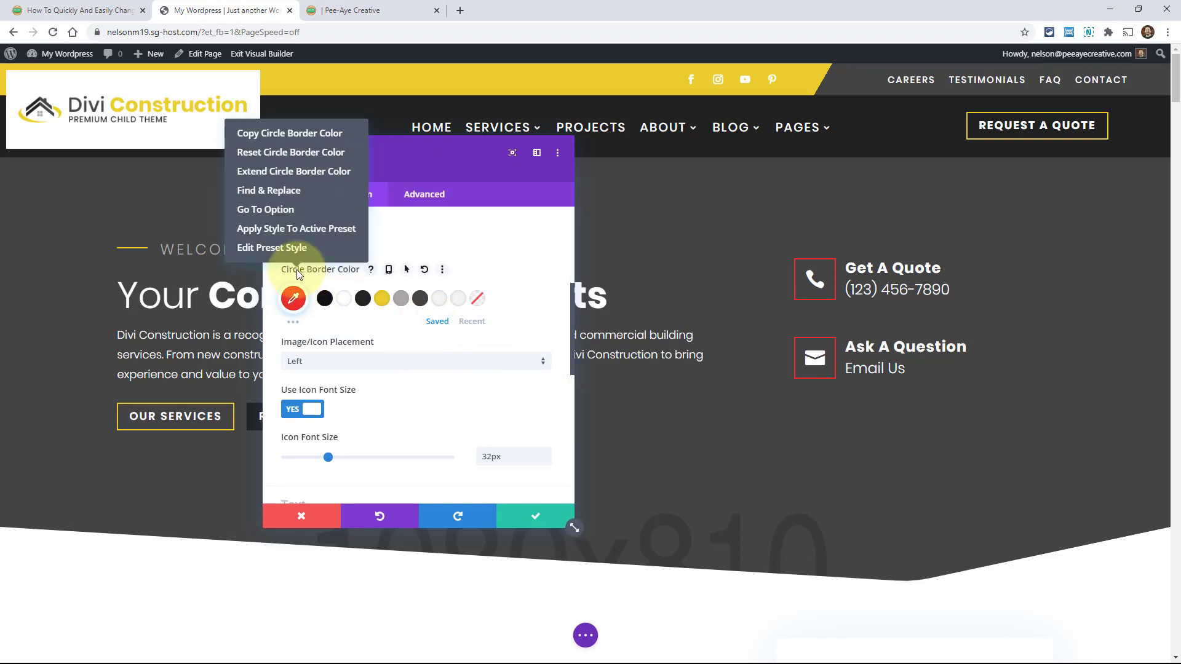
pyautogui.click(276, 228)
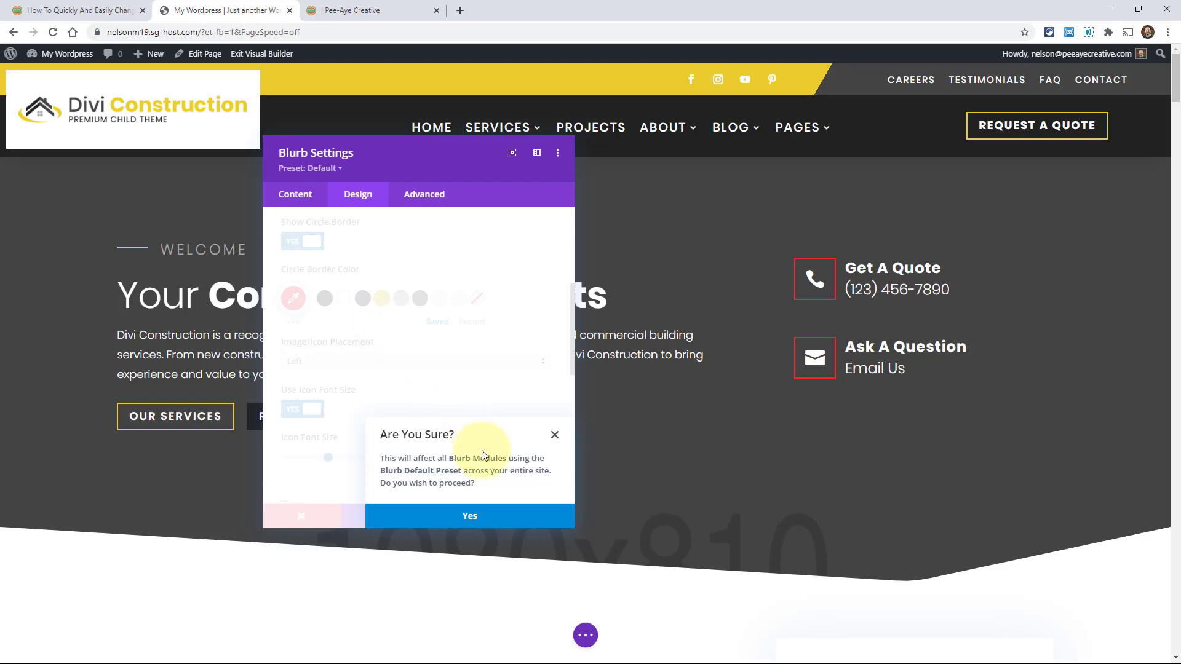
pyautogui.click(472, 518)
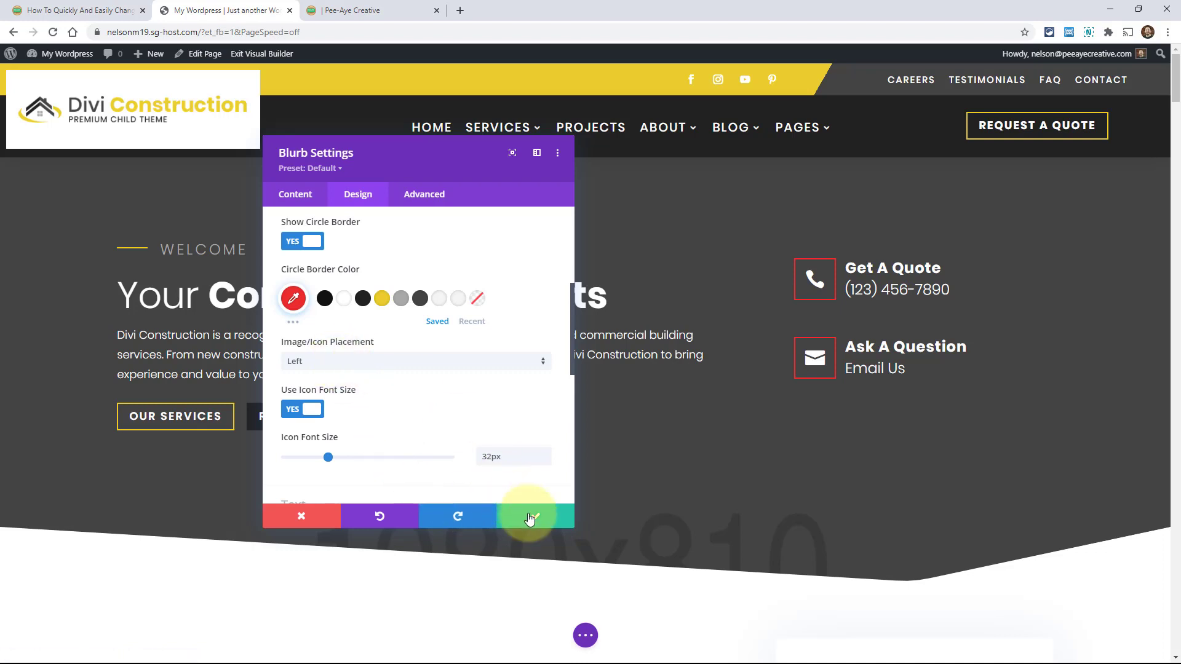
pyautogui.click(529, 520)
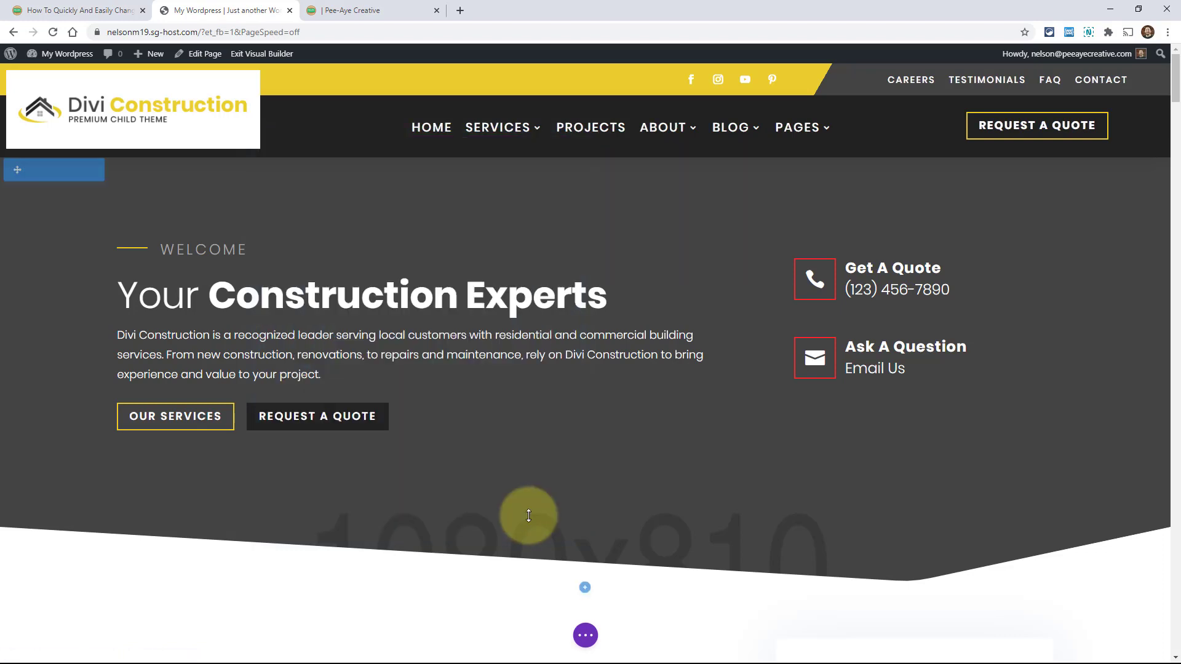
pyautogui.click(611, 638)
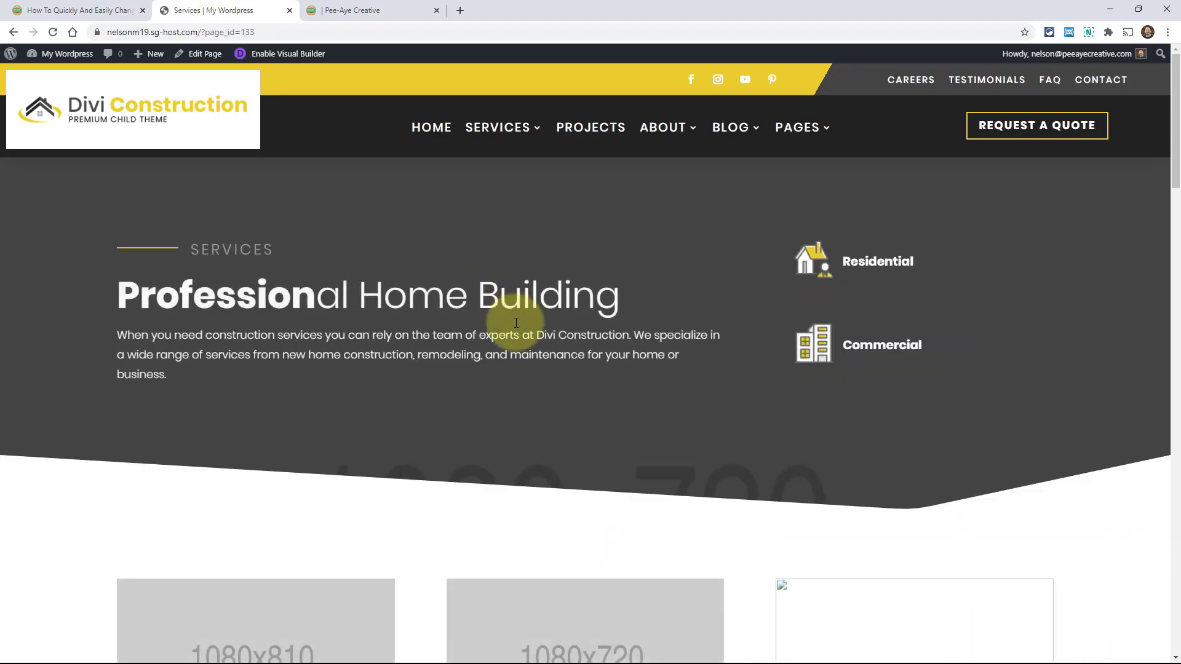
# Scroll through the Services page's Framing, Foundations and other blurbs to check their red icon borders, then return to the top
pyautogui.scroll(-3, 533, 337)
pyautogui.scroll(-15, 534, 340)
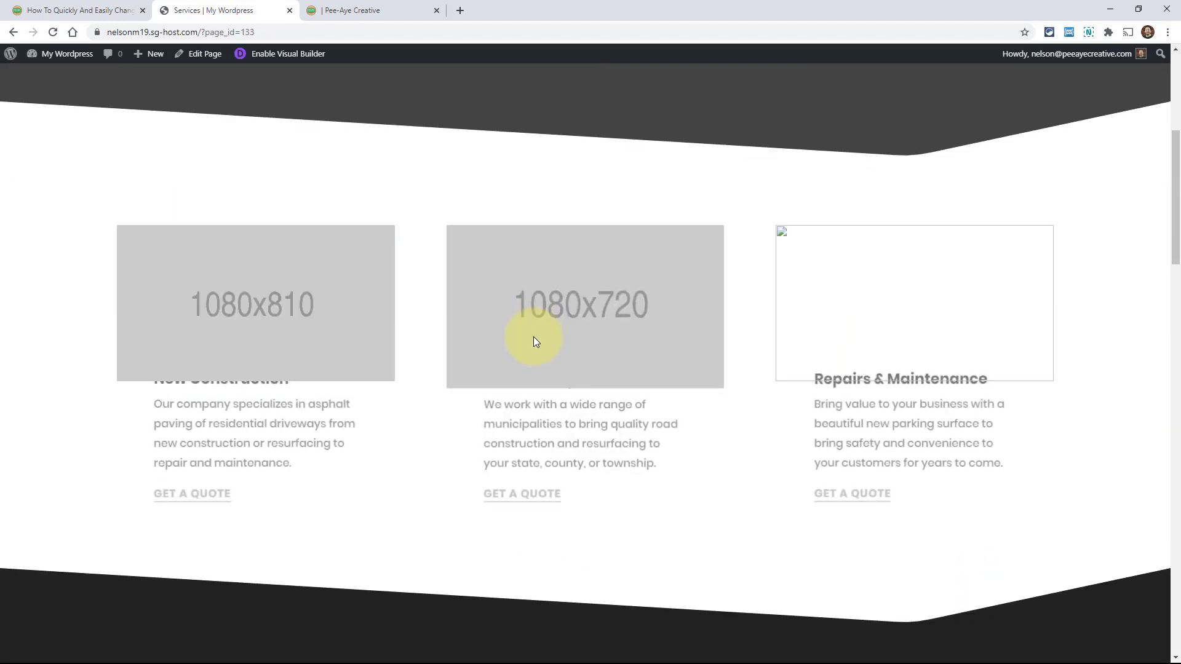
pyautogui.scroll(-6, 533, 341)
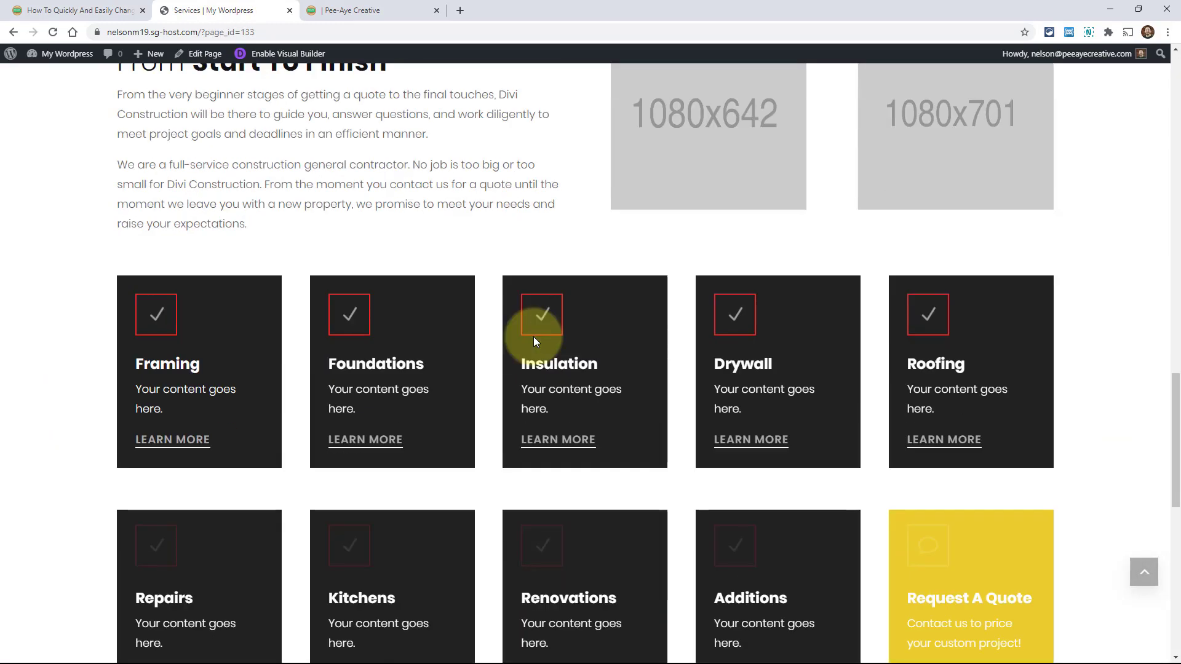
pyautogui.scroll(2, 533, 337)
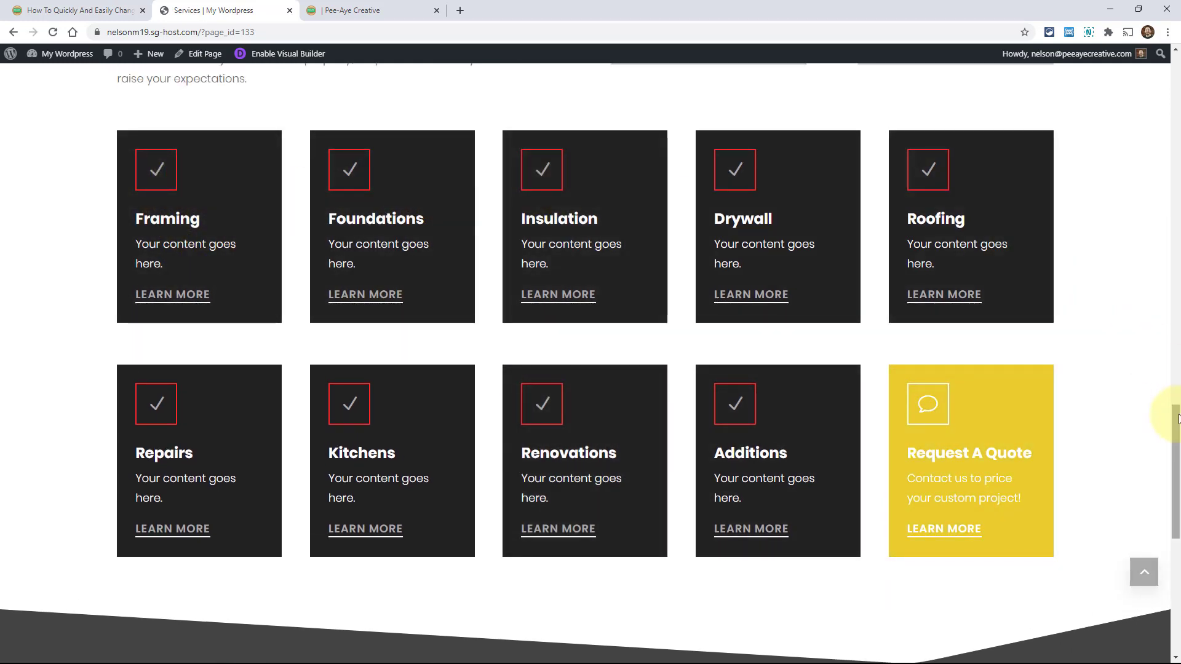
pyautogui.moveTo(1178, 425); pyautogui.dragTo(1179, 283)
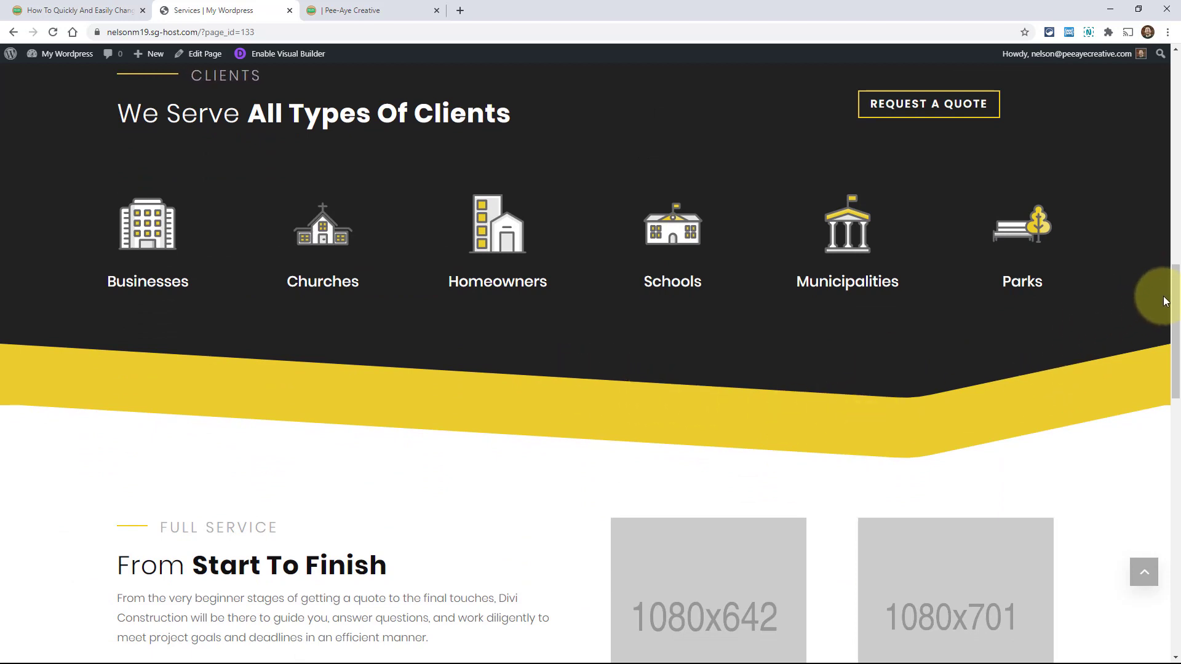
pyautogui.scroll(3, 1177, 280)
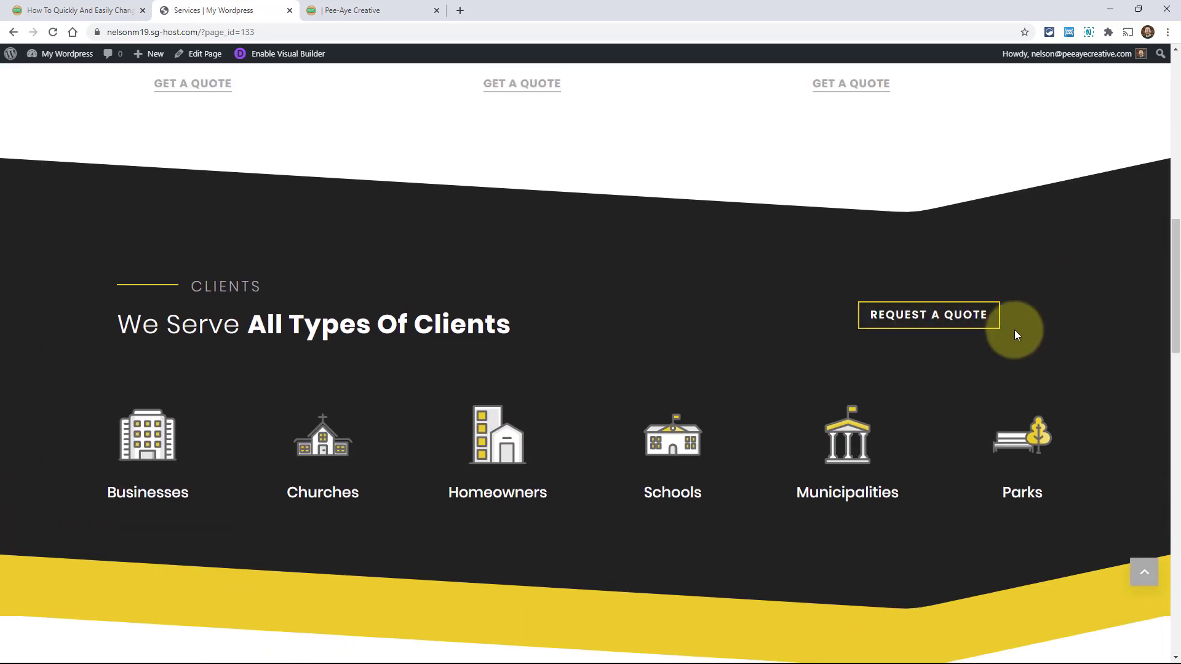
pyautogui.moveTo(1177, 316); pyautogui.dragTo(1175, 161)
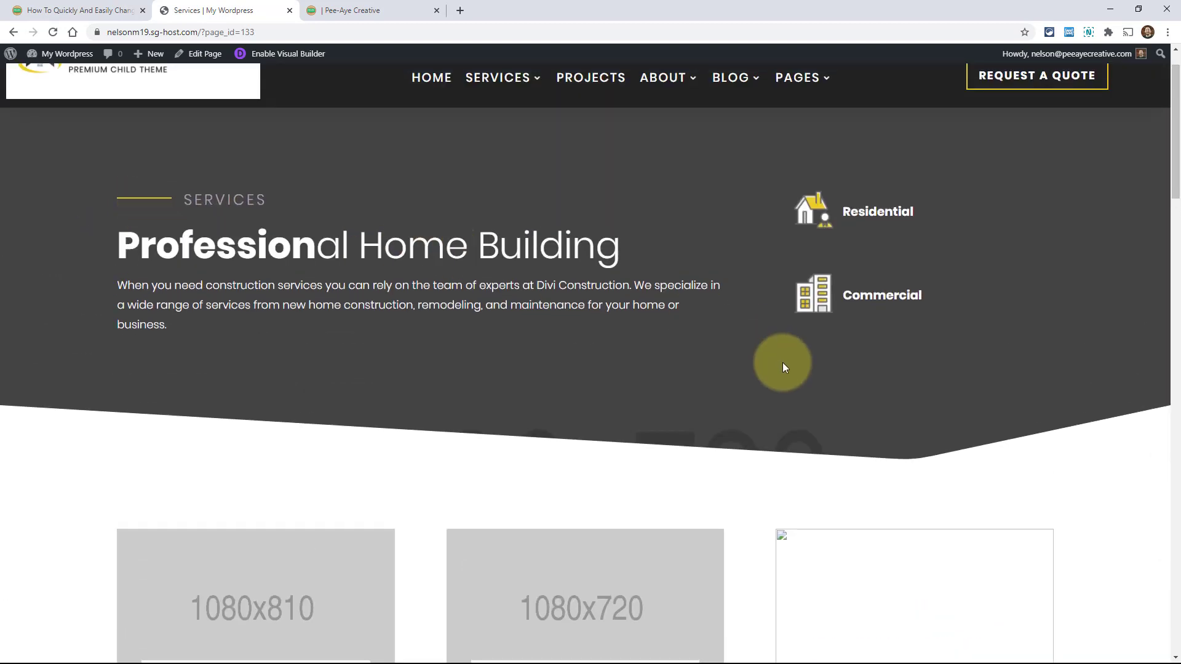
pyautogui.scroll(1, 782, 363)
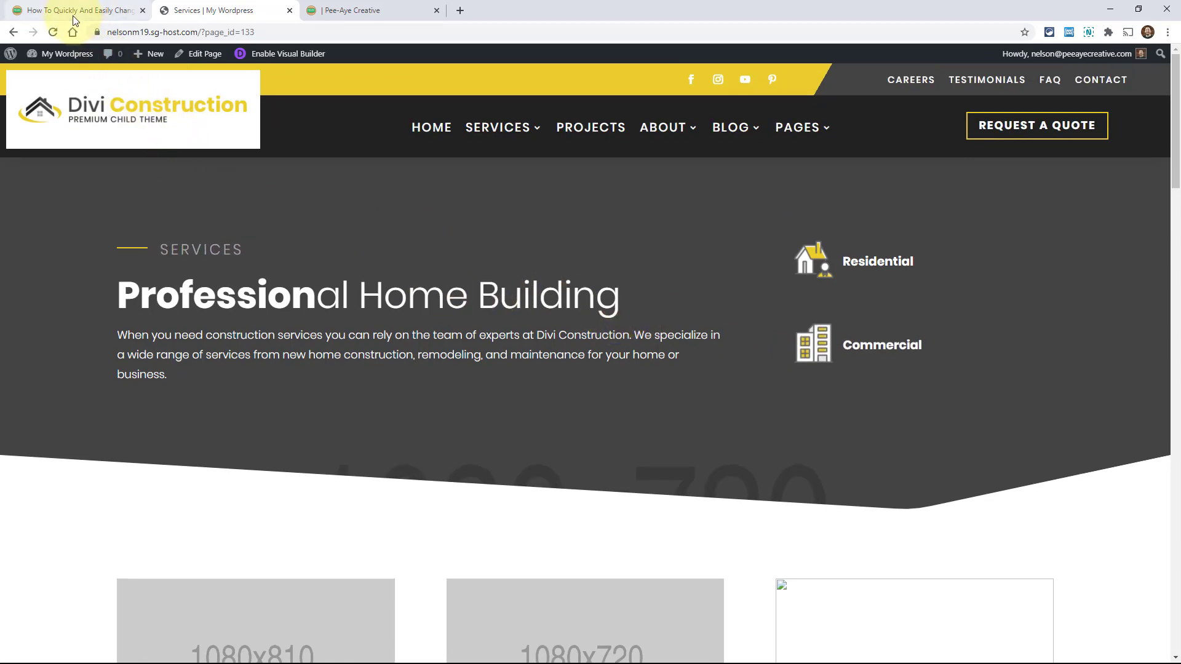
pyautogui.click(49, 11)
pyautogui.scroll(-7, 438, 307)
pyautogui.scroll(-4, 438, 311)
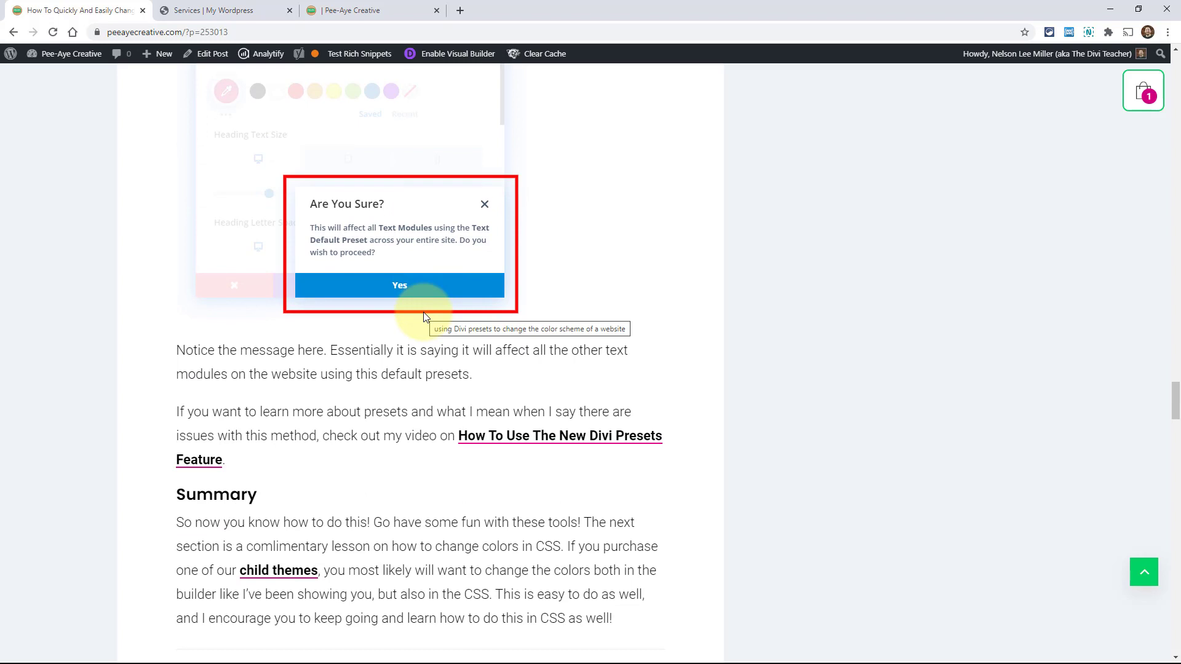
pyautogui.scroll(-3, 424, 317)
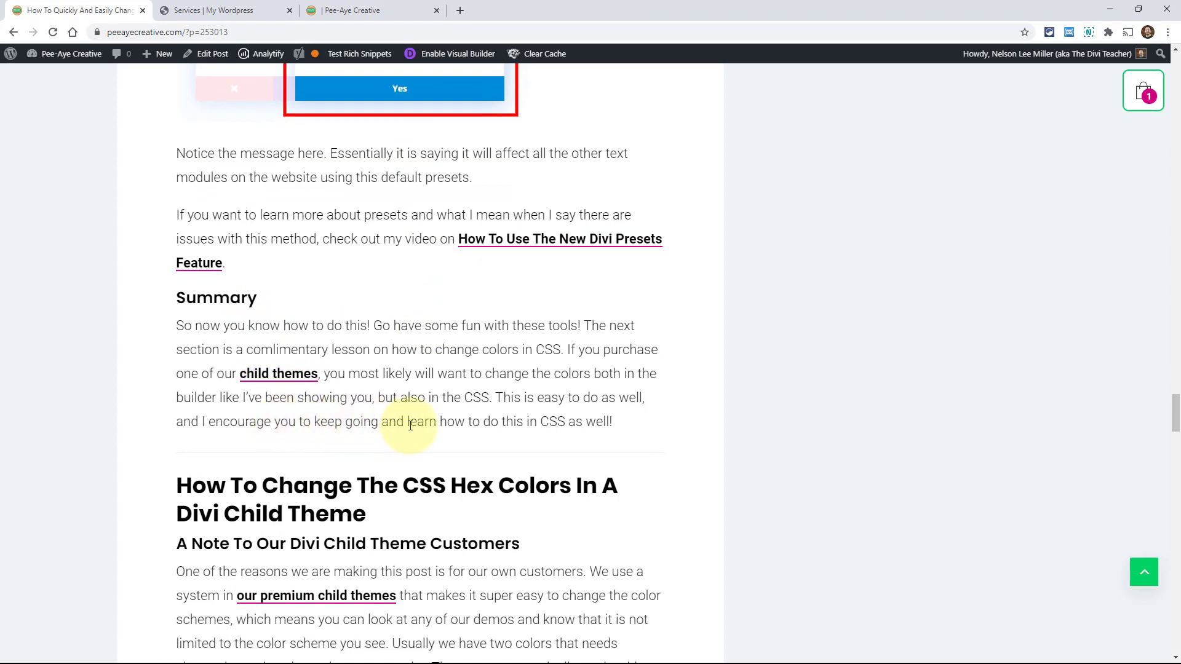
pyautogui.scroll(-4, 429, 468)
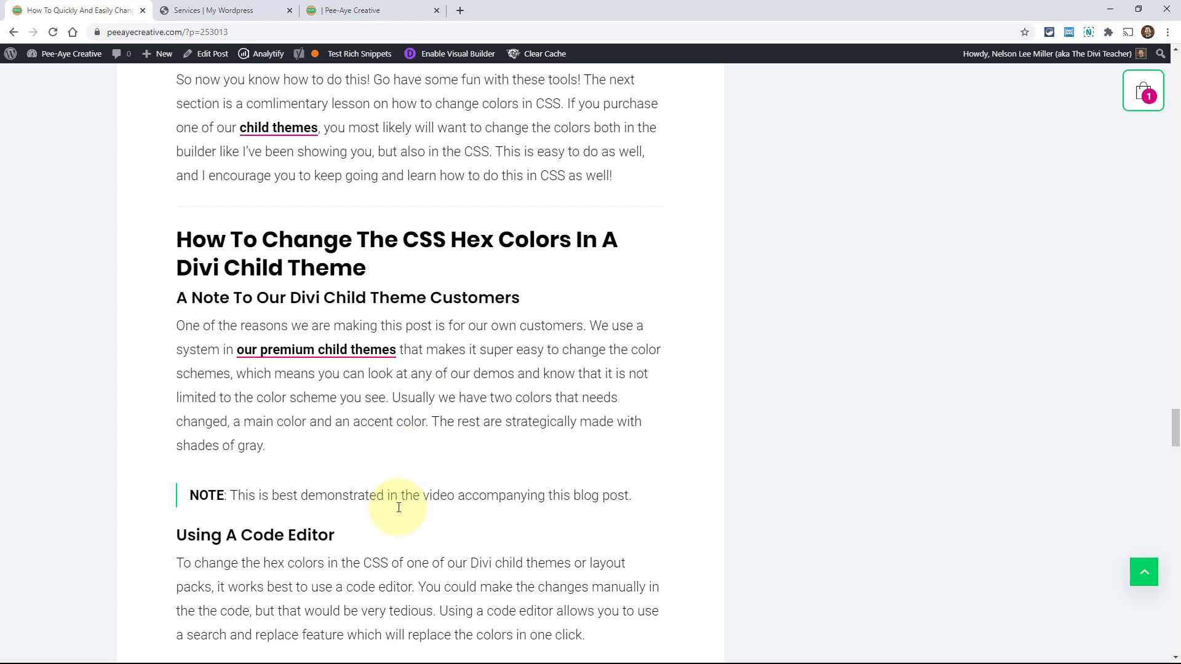
pyautogui.click(187, 5)
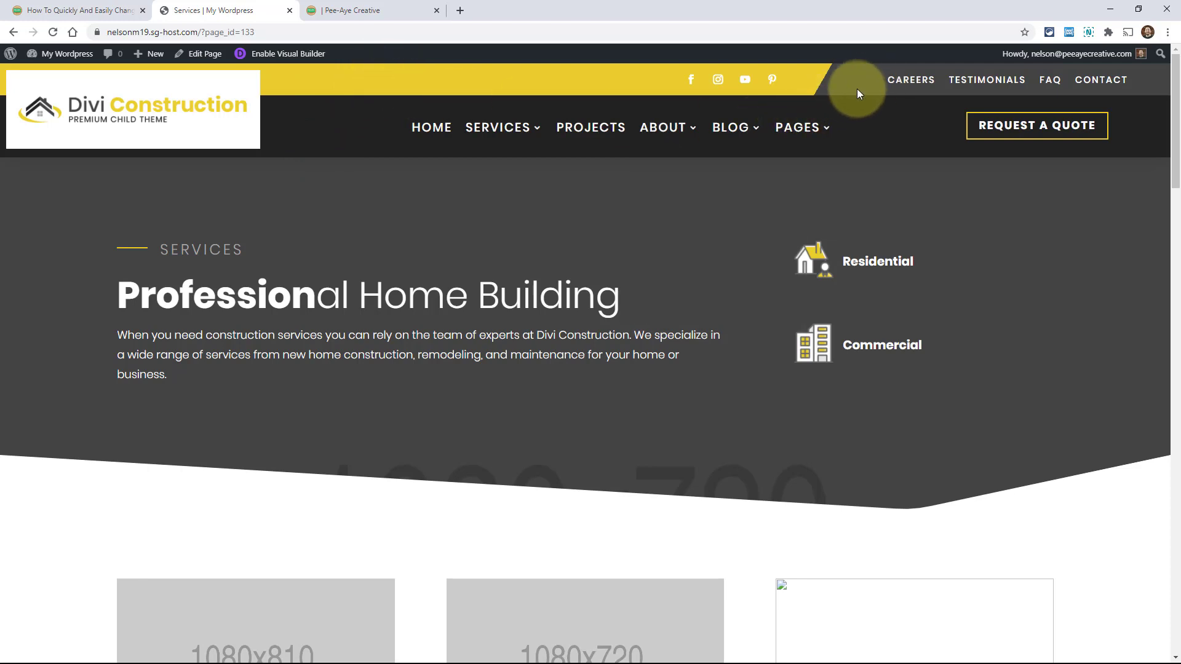
# Finish browsing the Services page, then return to the Pee-Aye Creative article at its Using A Code Editor section
pyautogui.scroll(-7, 943, 351)
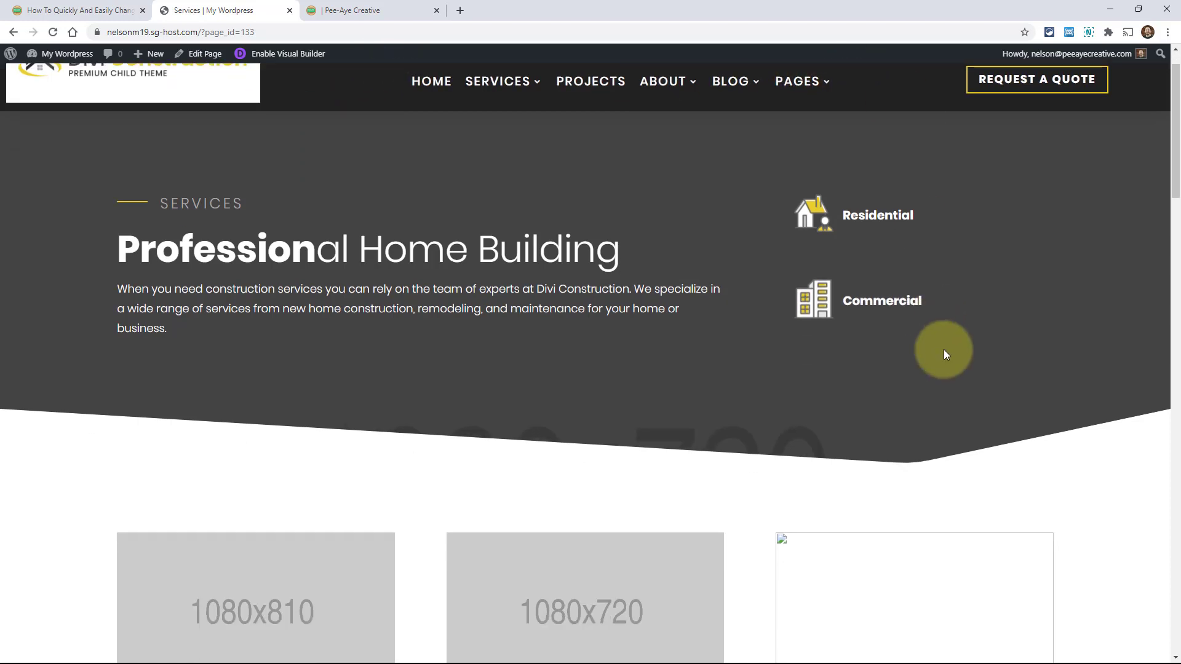
pyautogui.scroll(-10, 948, 359)
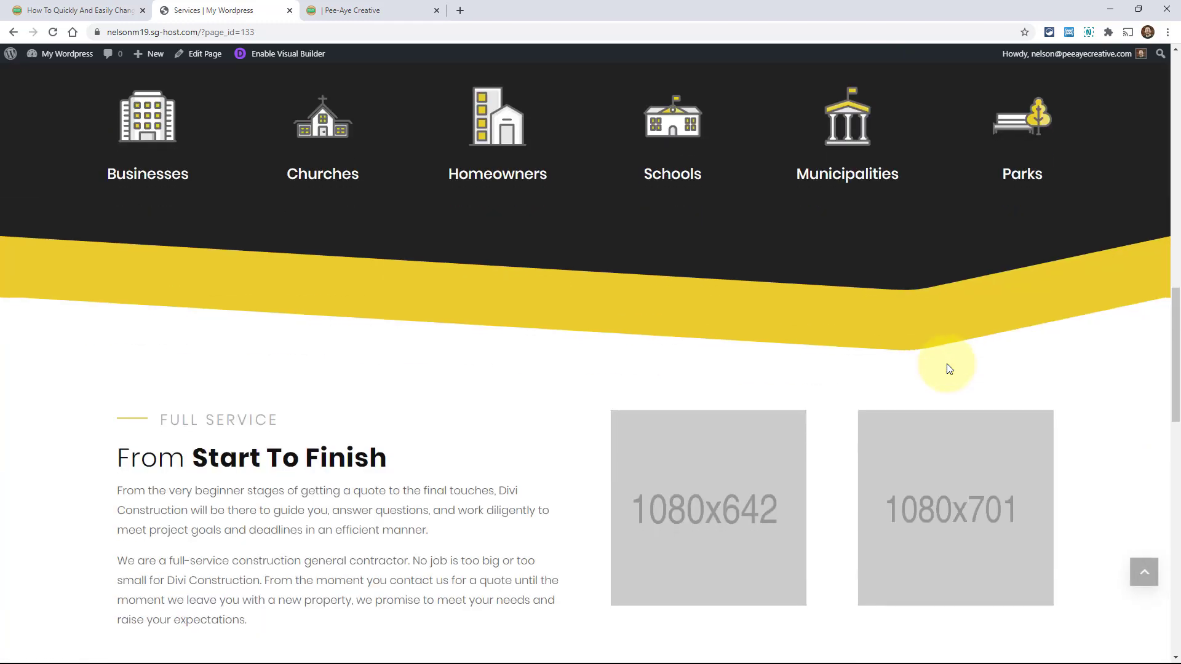
pyautogui.scroll(2, 319, 361)
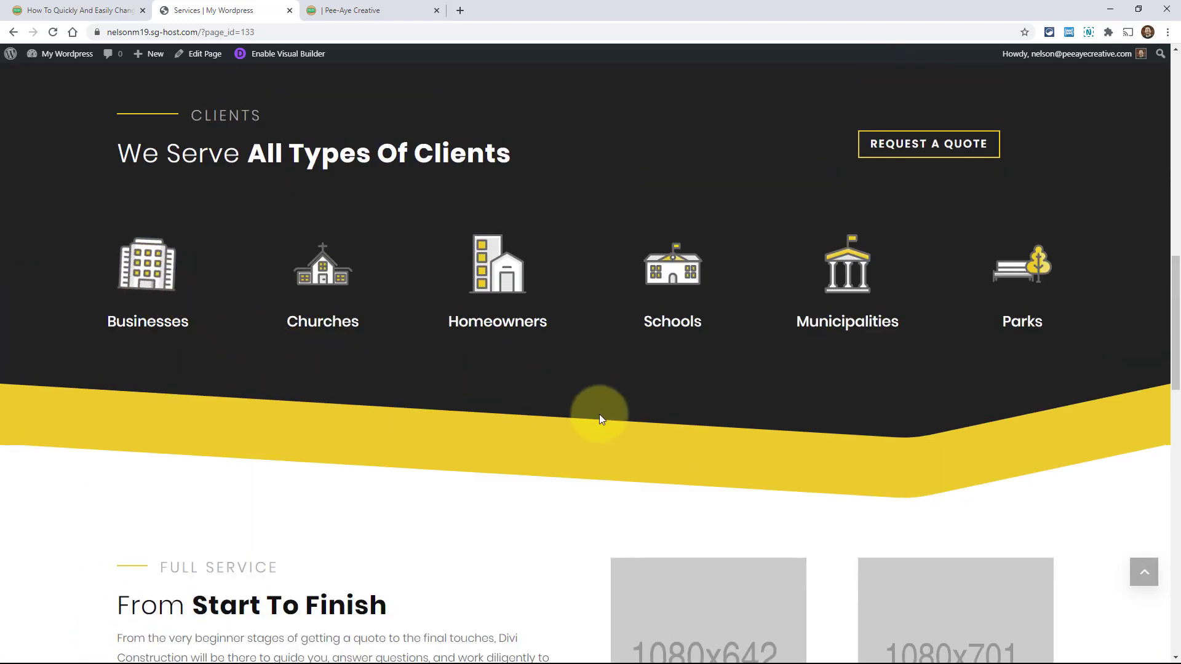
pyautogui.scroll(-3, 600, 417)
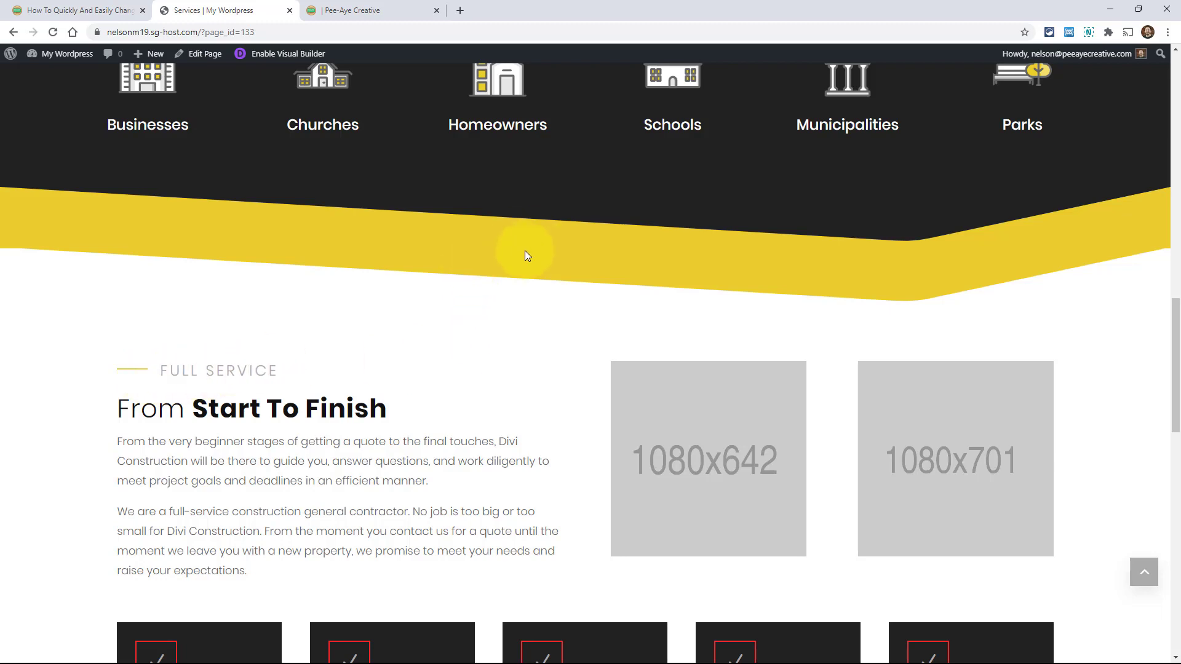
pyautogui.scroll(4, 465, 369)
pyautogui.scroll(6, 470, 400)
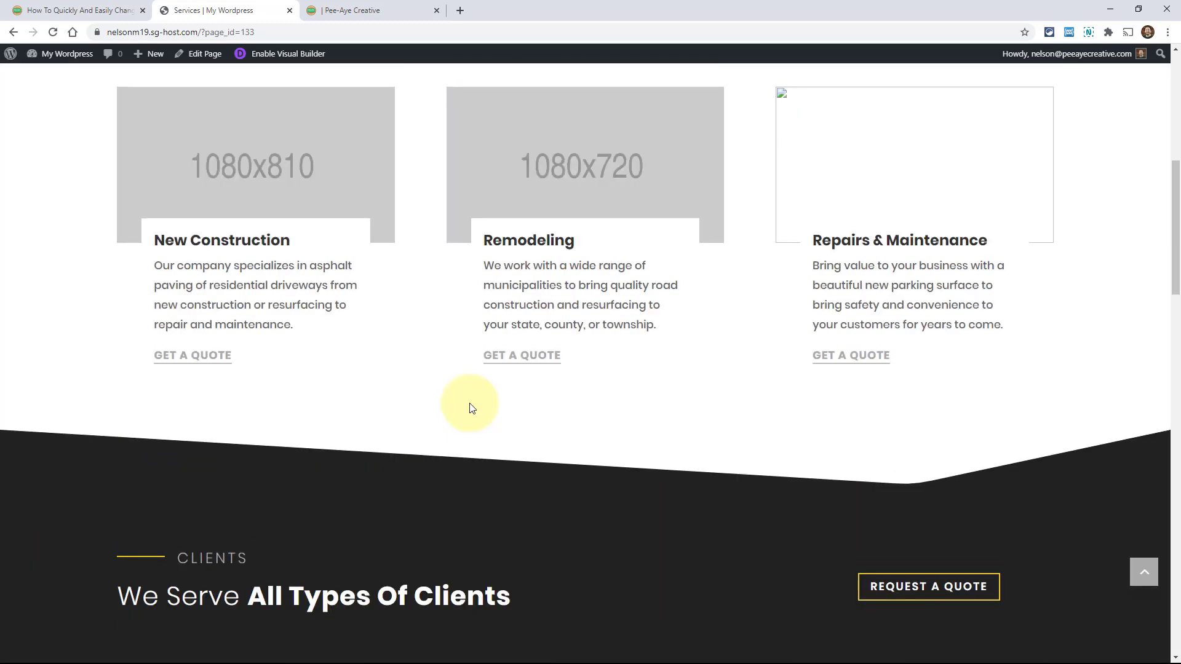
pyautogui.scroll(7, 470, 404)
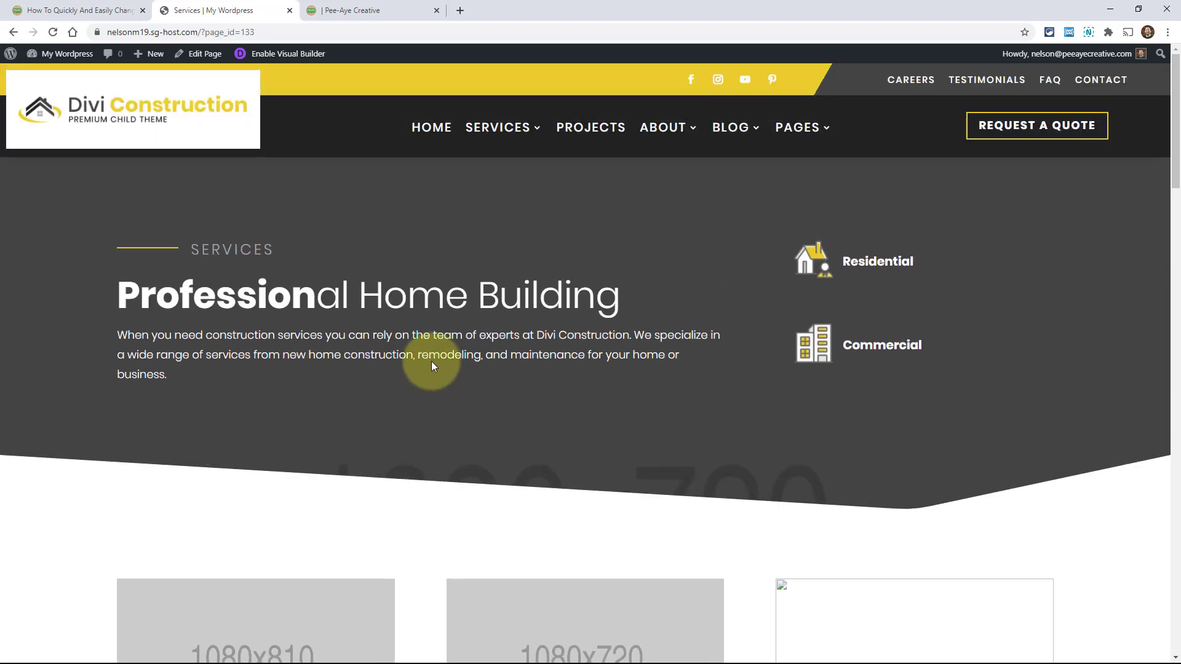
pyautogui.hotkey('ctrl', 'shift', 'Tab')
pyautogui.scroll(-2, 457, 426)
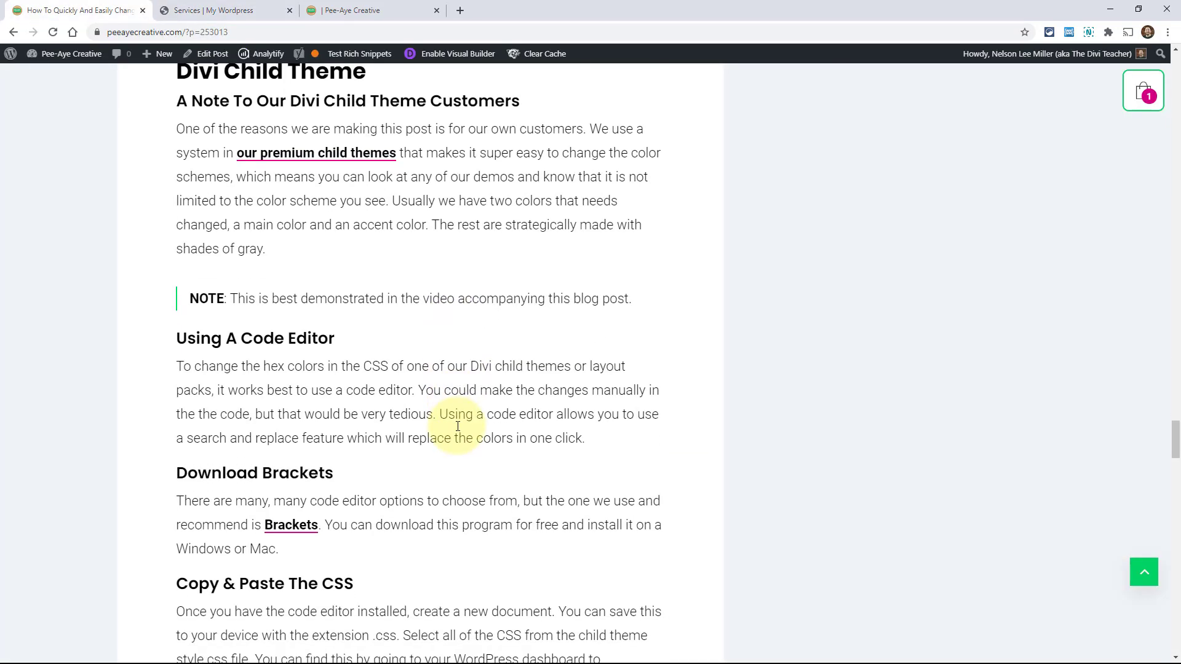
# Glance at the Services tab, then back in the blog open the context menu for the Brackets link
pyautogui.scroll(1, 460, 424)
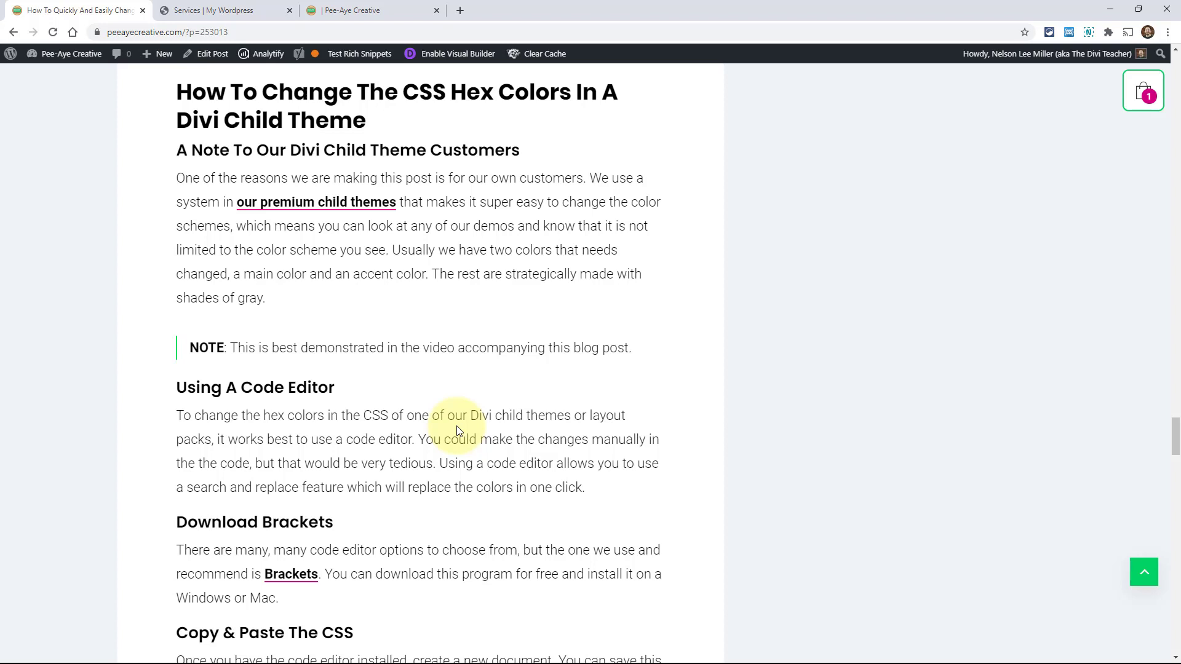
pyautogui.click(200, 13)
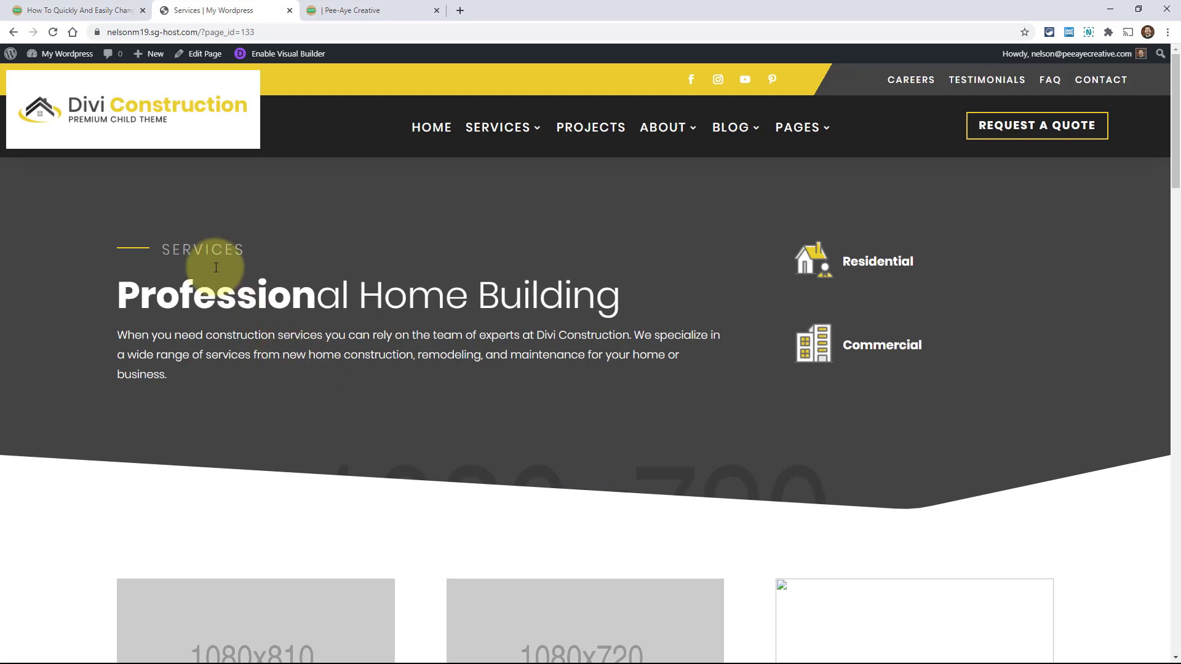
pyautogui.click(64, 10)
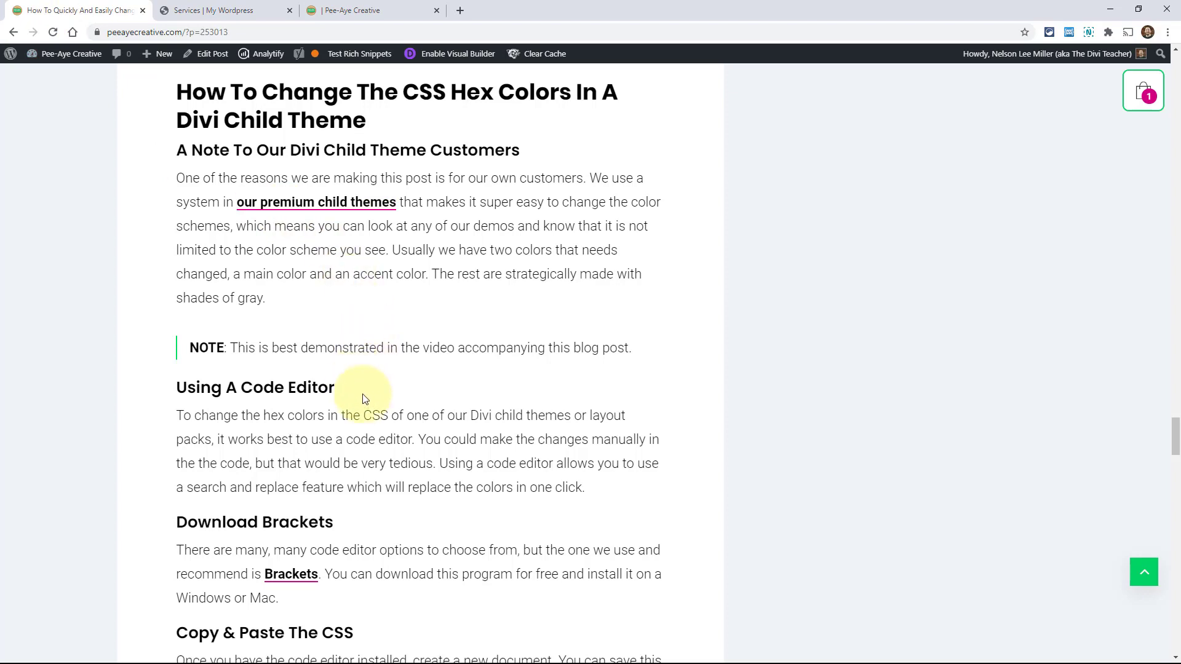
pyautogui.scroll(-2, 326, 381)
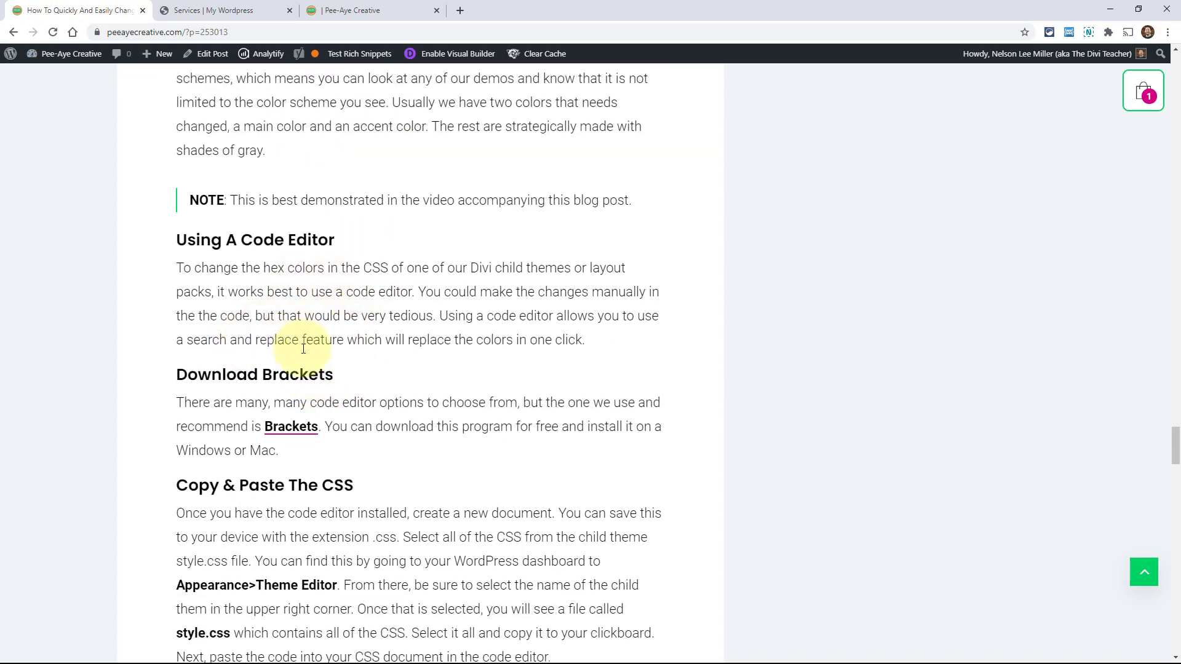
pyautogui.rightClick(302, 427)
# Open the Brackets link in a new tab and view the brackets.io download page
pyautogui.click(323, 437)
pyautogui.click(206, 10)
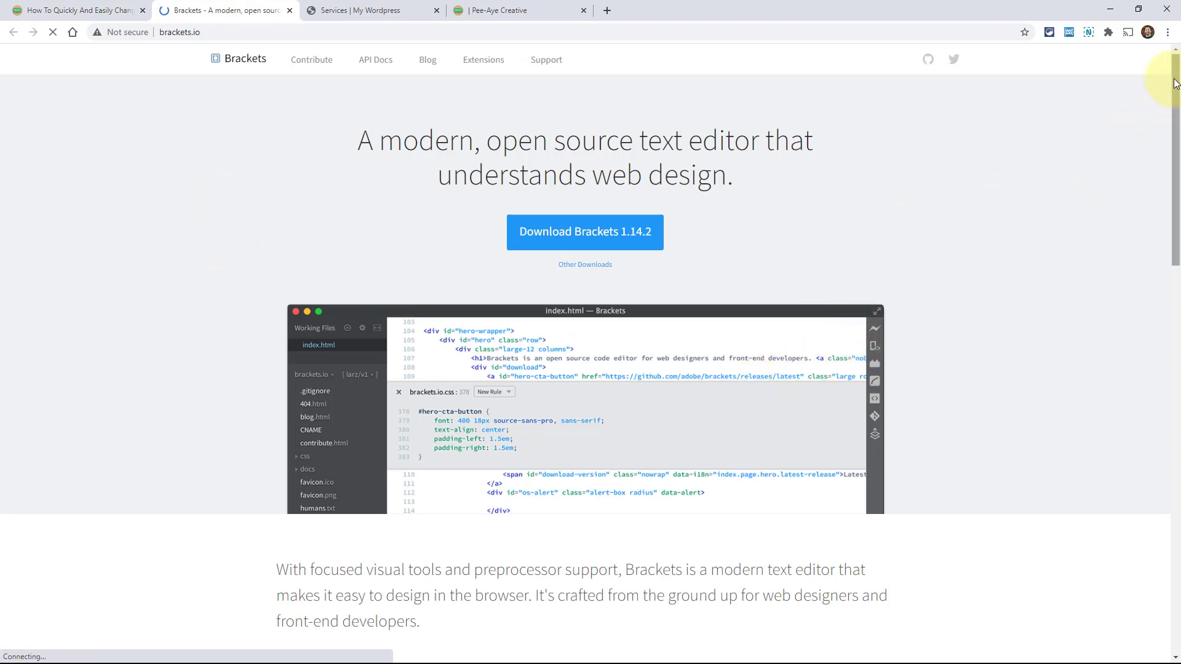
pyautogui.moveTo(1175, 83)
pyautogui.mouseDown()
pyautogui.moveTo(1168, 204)
pyautogui.moveTo(1136, 322)
pyautogui.moveTo(1135, 523)
pyautogui.moveTo(1175, 68)
pyautogui.mouseUp()
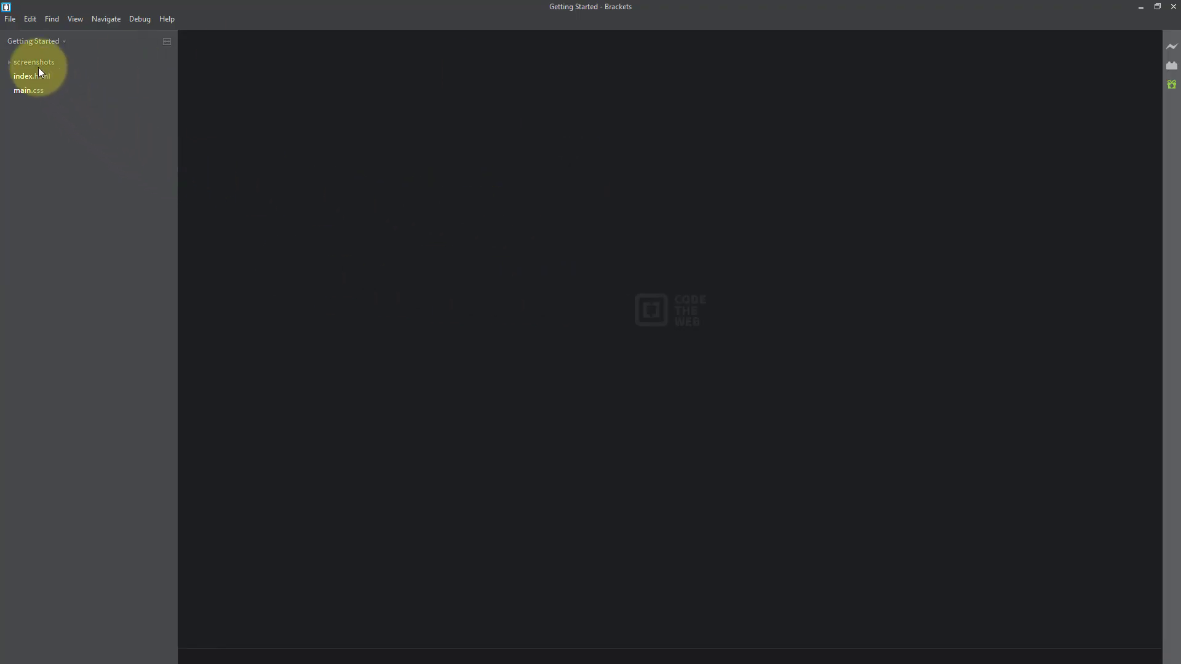
# Create a blank Untitled-1 document in Brackets with File > New
pyautogui.click(9, 21)
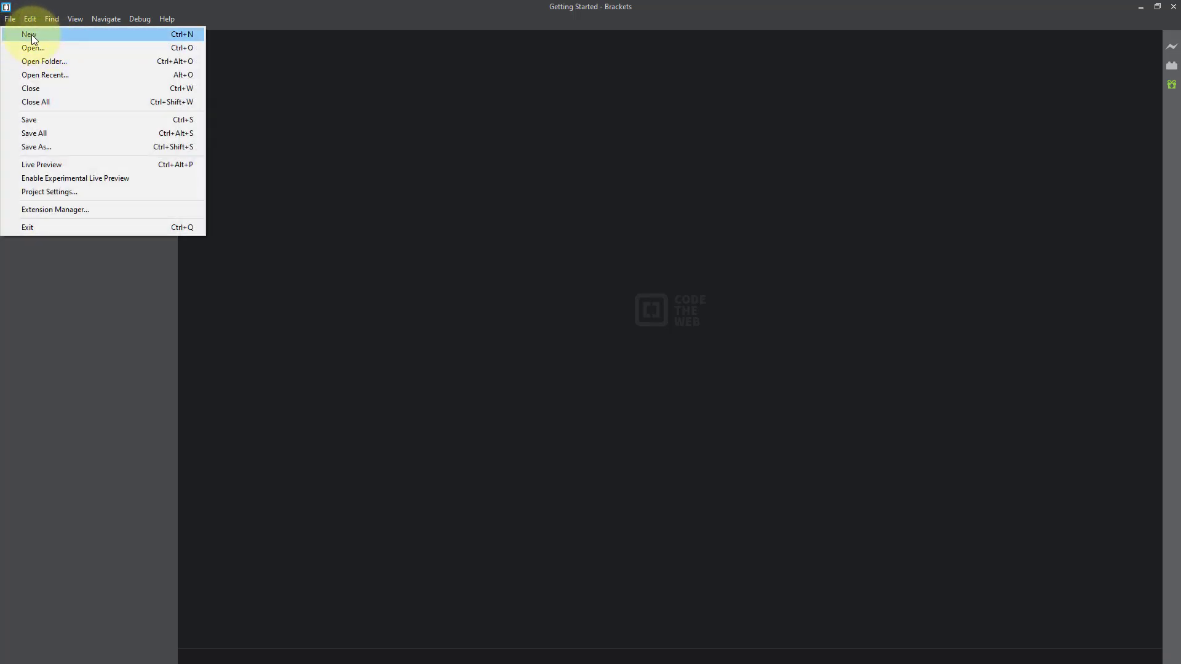
pyautogui.click(32, 37)
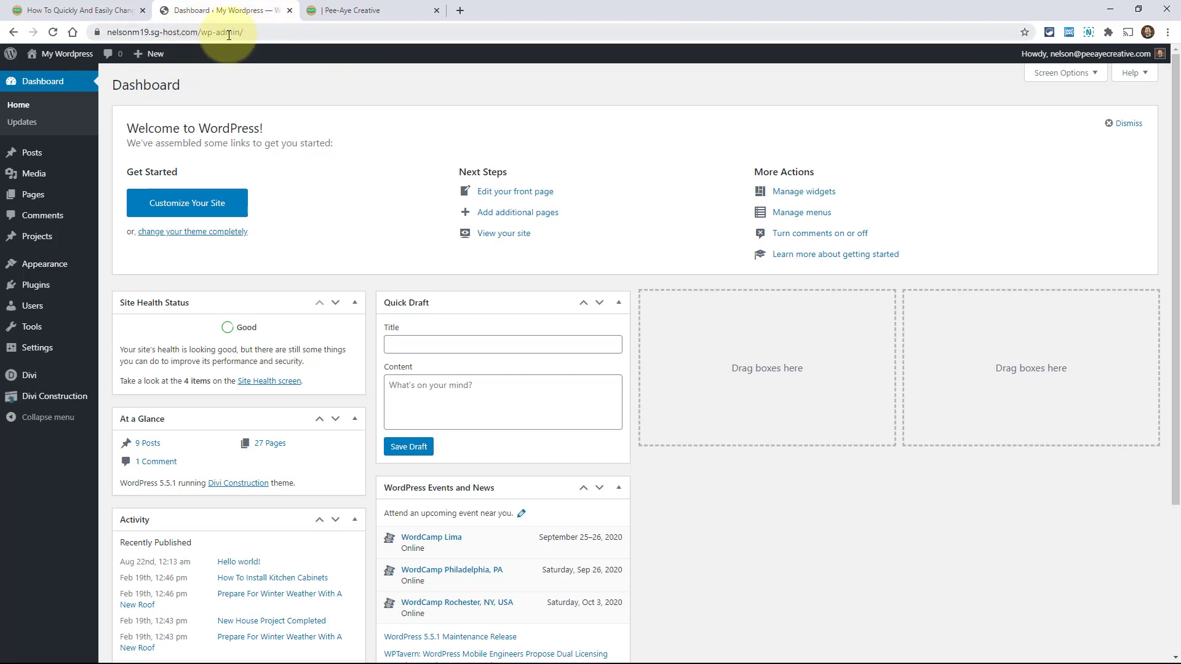
# Open Appearance > Theme Editor to show the Divi Construction style.css
pyautogui.moveTo(38, 265)
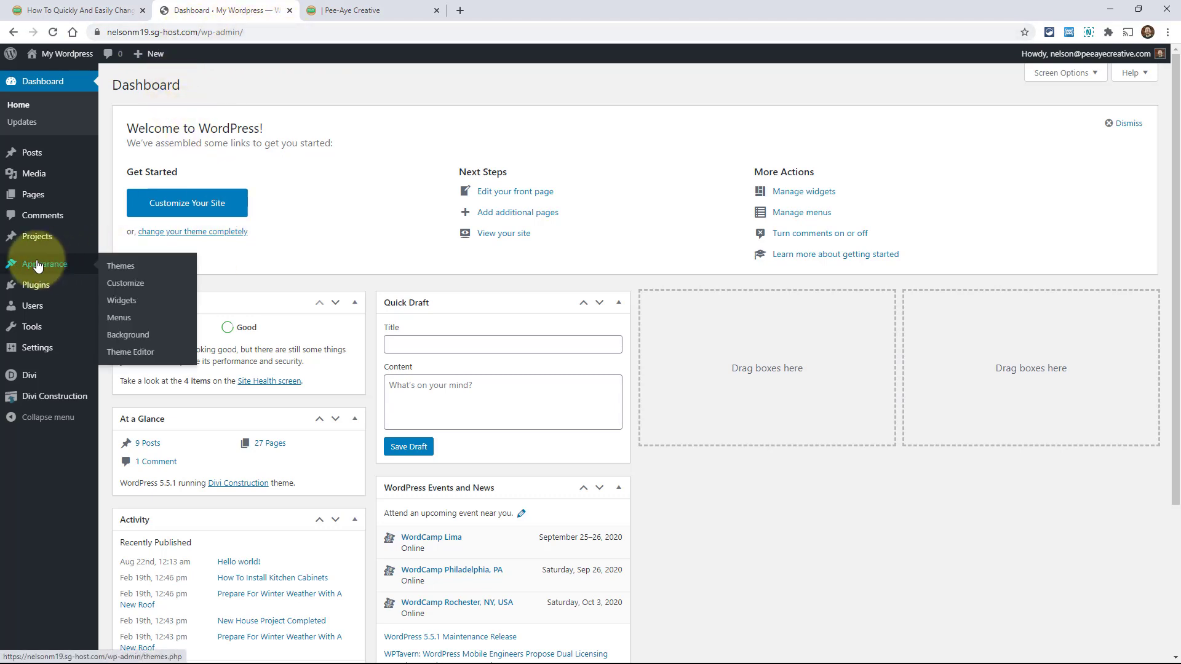
pyautogui.click(124, 357)
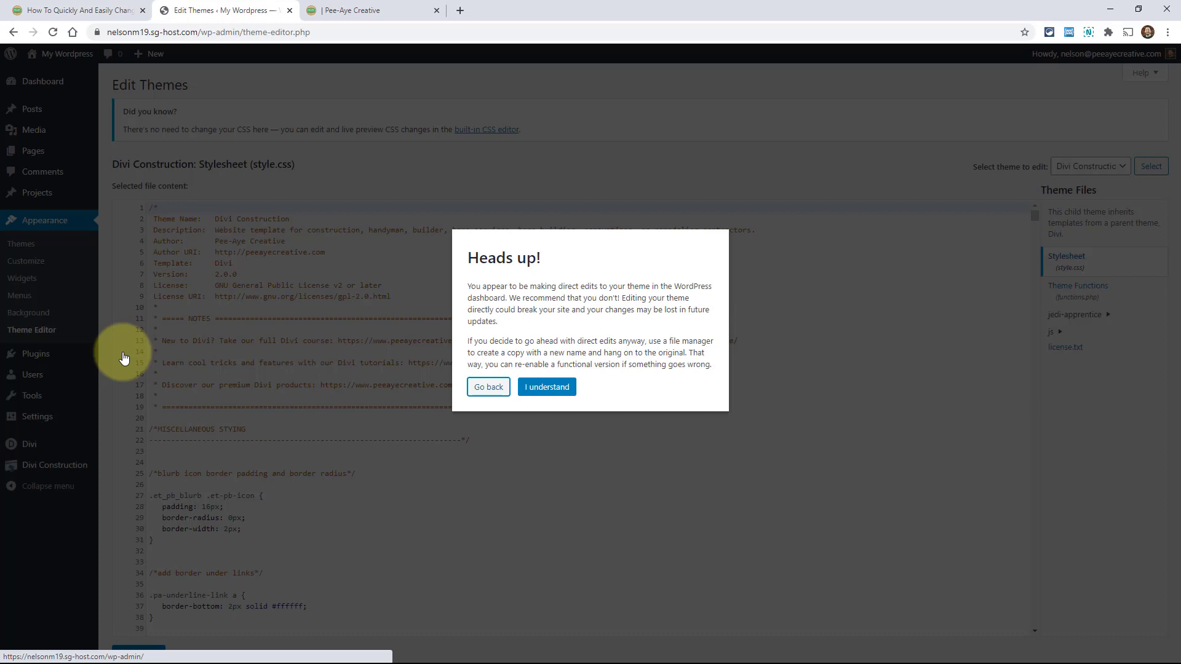
# Accept the Heads up! warning and keep Divi Construction as the theme being edited
pyautogui.click(535, 387)
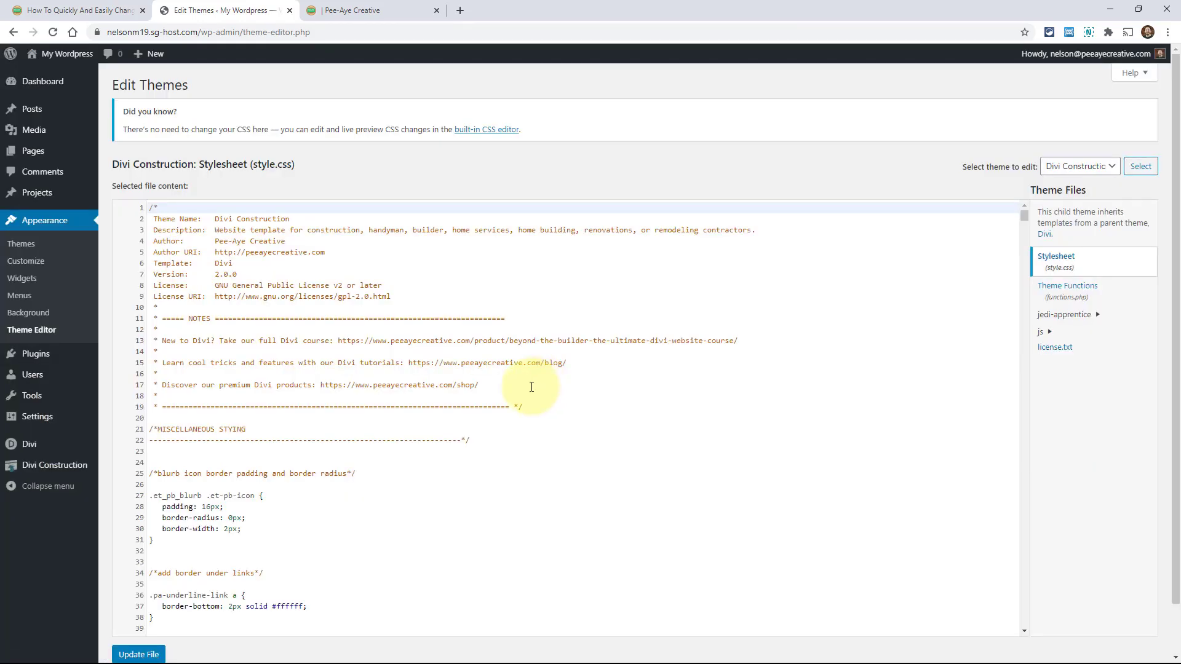
pyautogui.click(1080, 173)
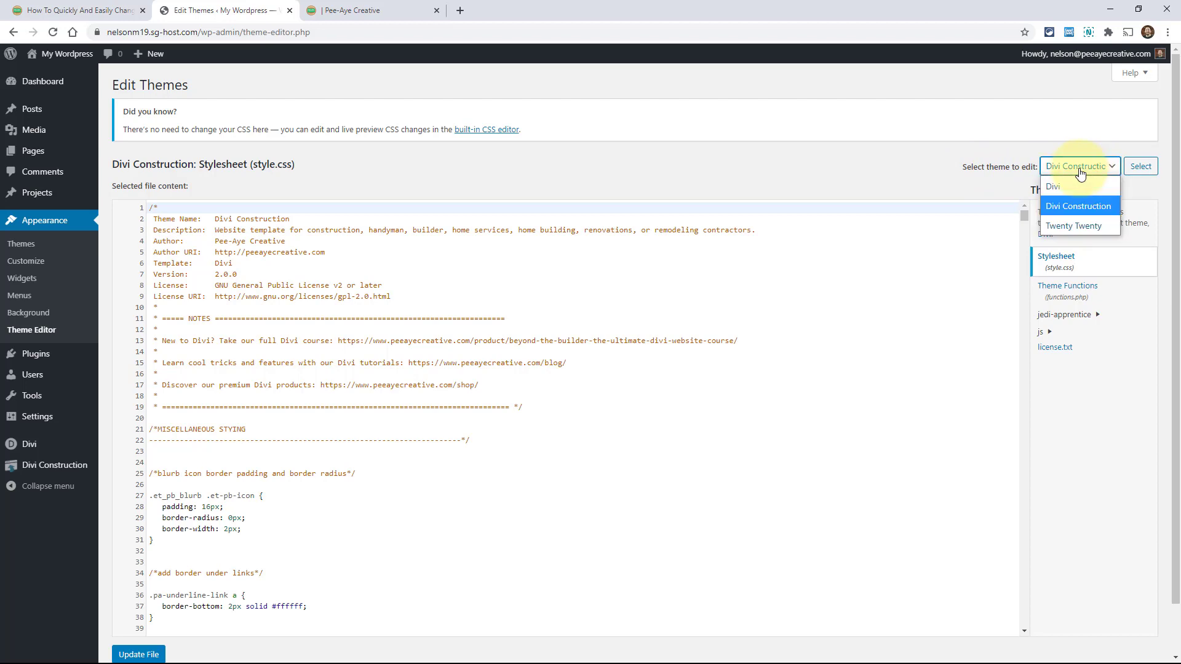
pyautogui.click(1070, 207)
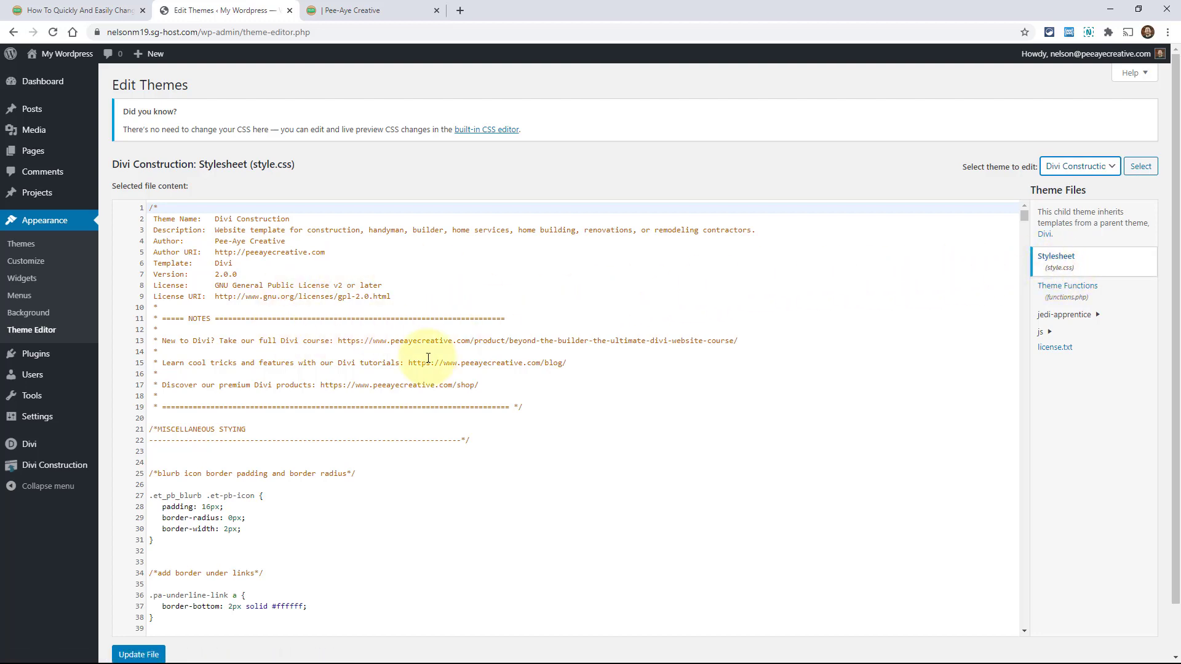
# Select the entire Divi Construction style.css code for copying
pyautogui.scroll(-1, 237, 370)
pyautogui.scroll(-12, 238, 370)
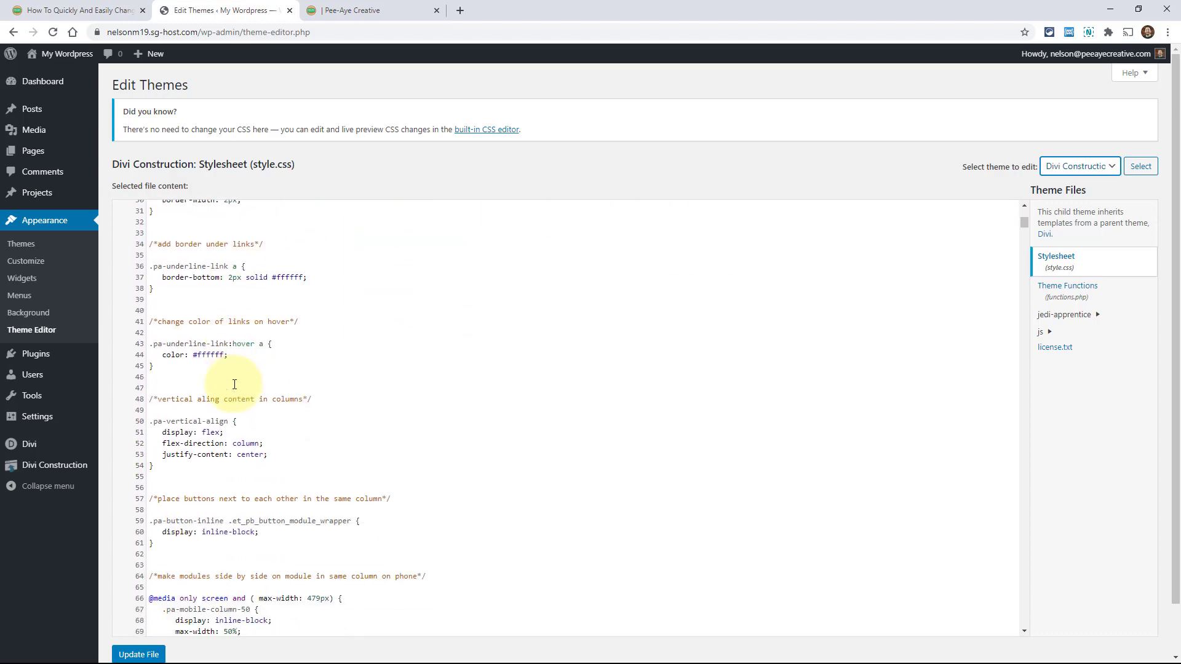
pyautogui.scroll(12, 284, 432)
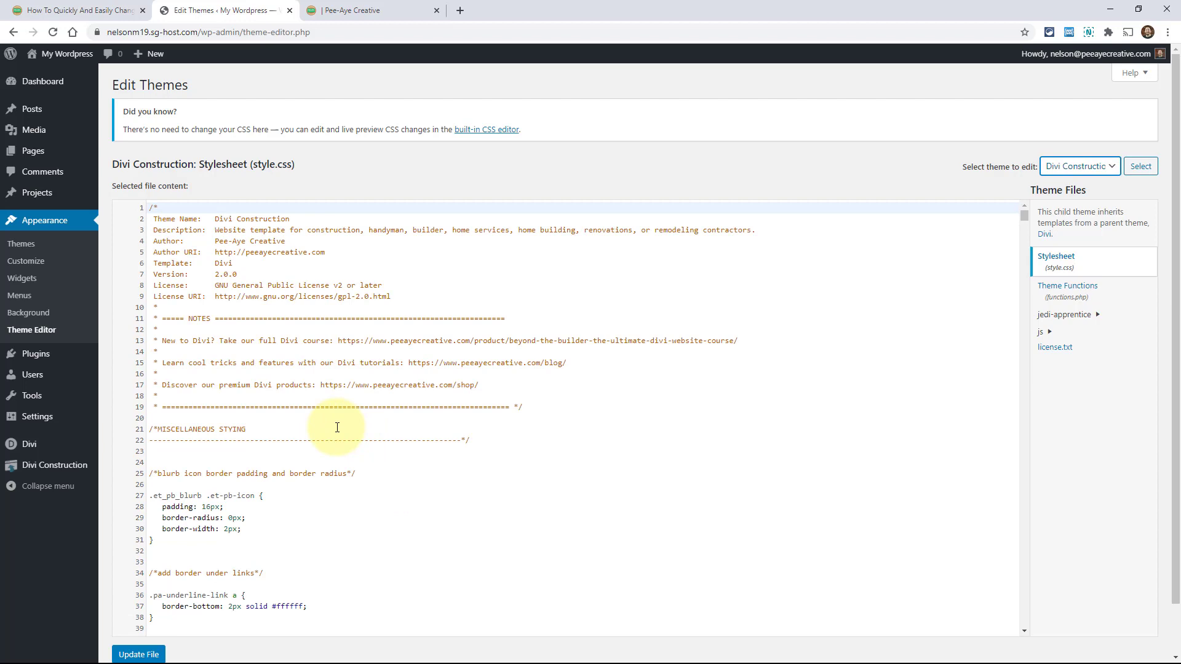
pyautogui.click(234, 362)
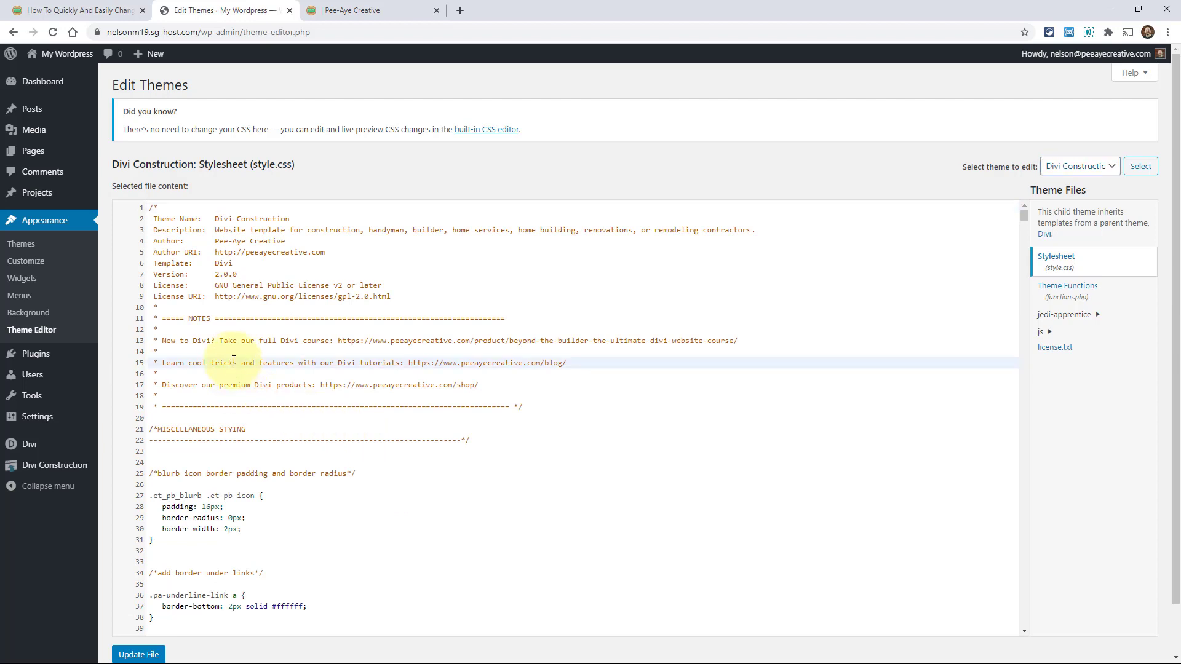
pyautogui.hotkey('ctrl', 'a')
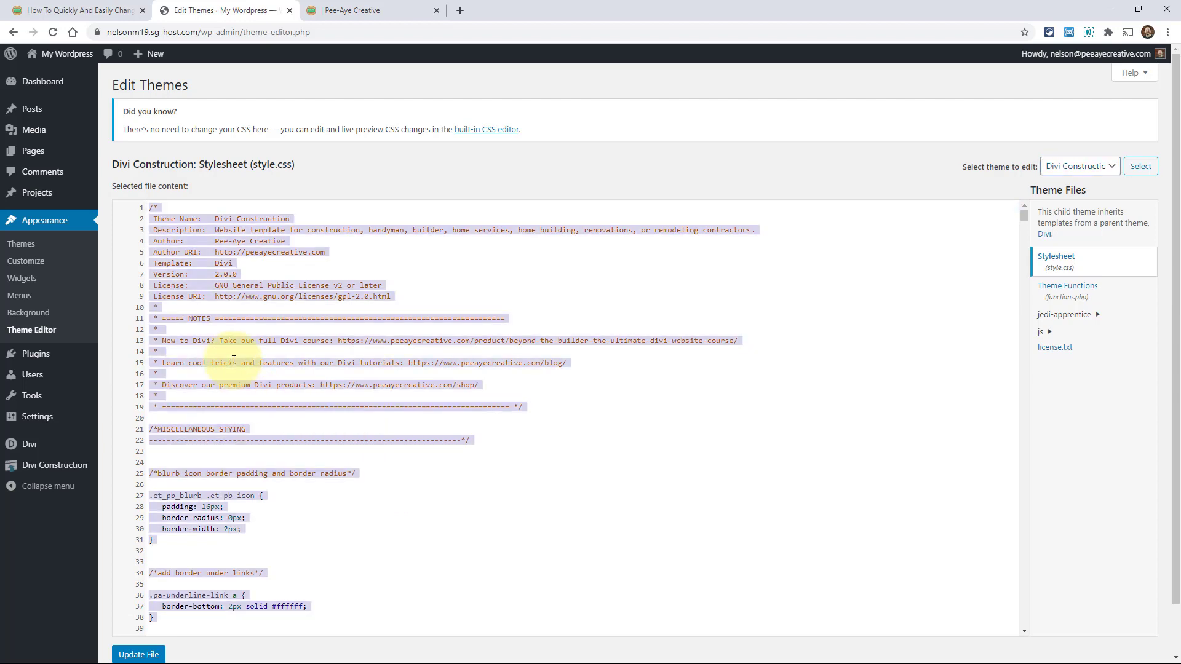
pyautogui.click(215, 314)
pyautogui.hotkey('ctrl', 'a')
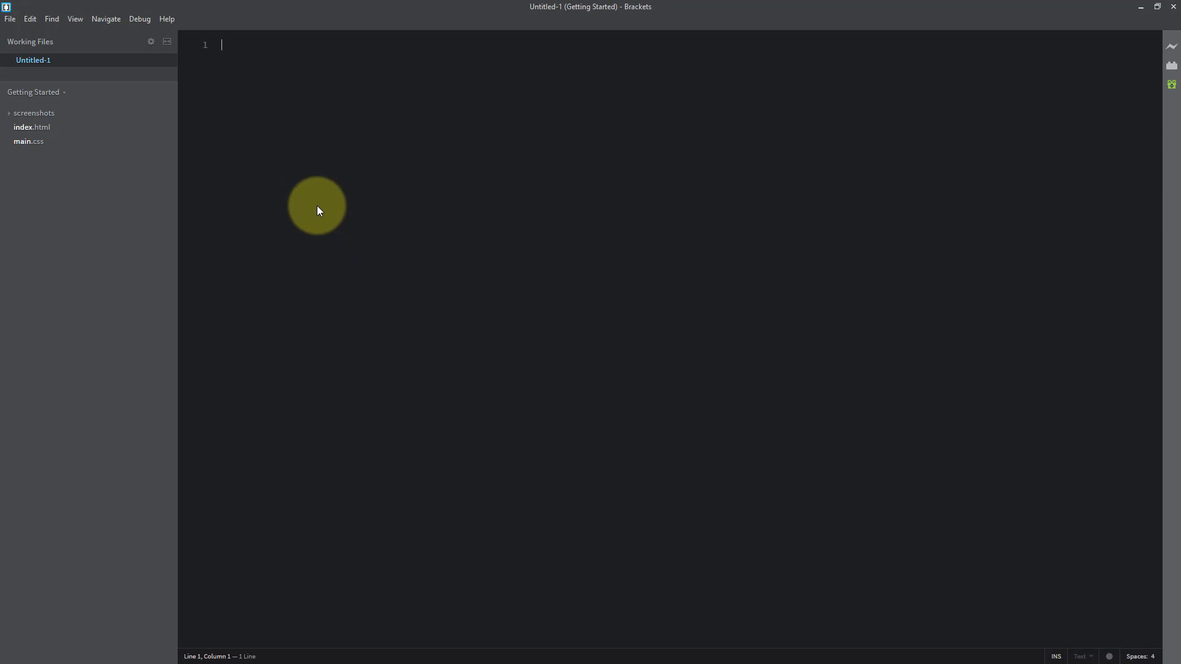
# Paste the 1693-line stylesheet into Untitled-1 and scroll back to its top
pyautogui.hotkey('ctrl', 'v')
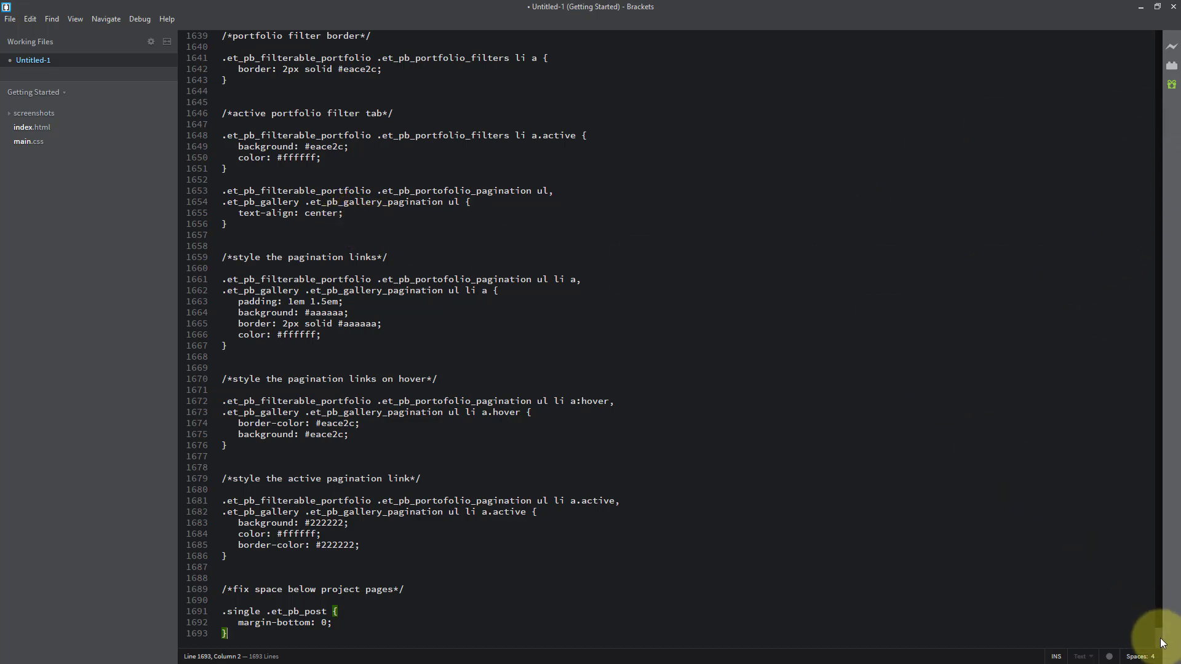
pyautogui.moveTo(1159, 639); pyautogui.dragTo(1162, 87)
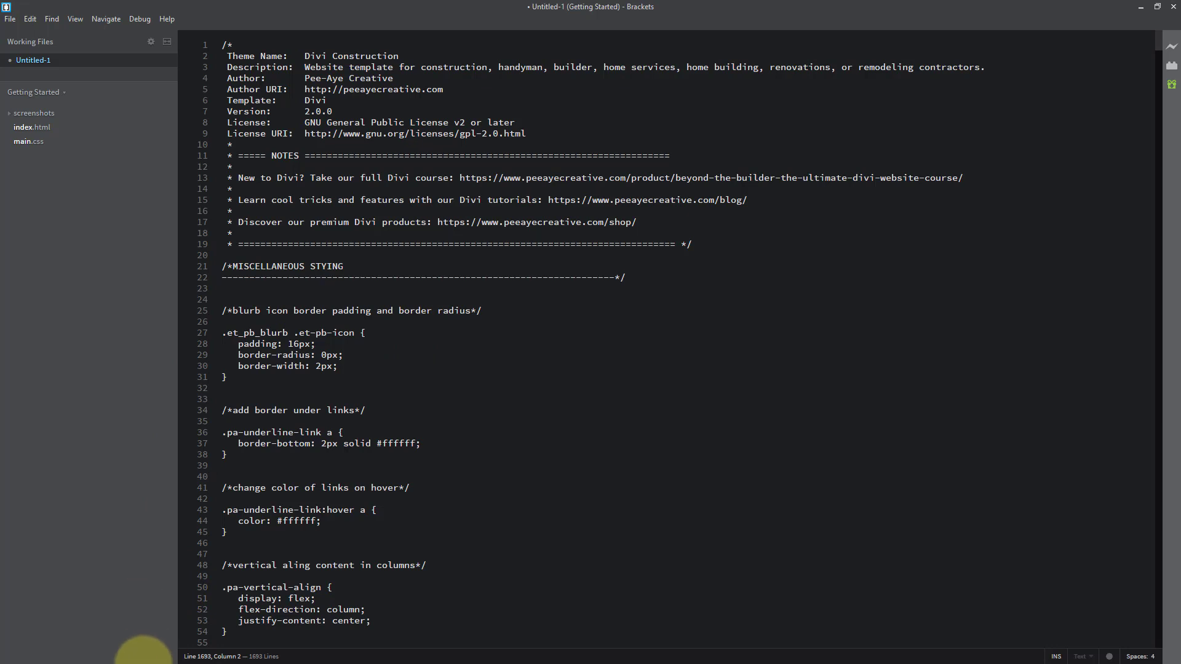
# In Divi > Theme Options, open the yellow palette swatch and select its hex value eace2c
pyautogui.click(1139, 9)
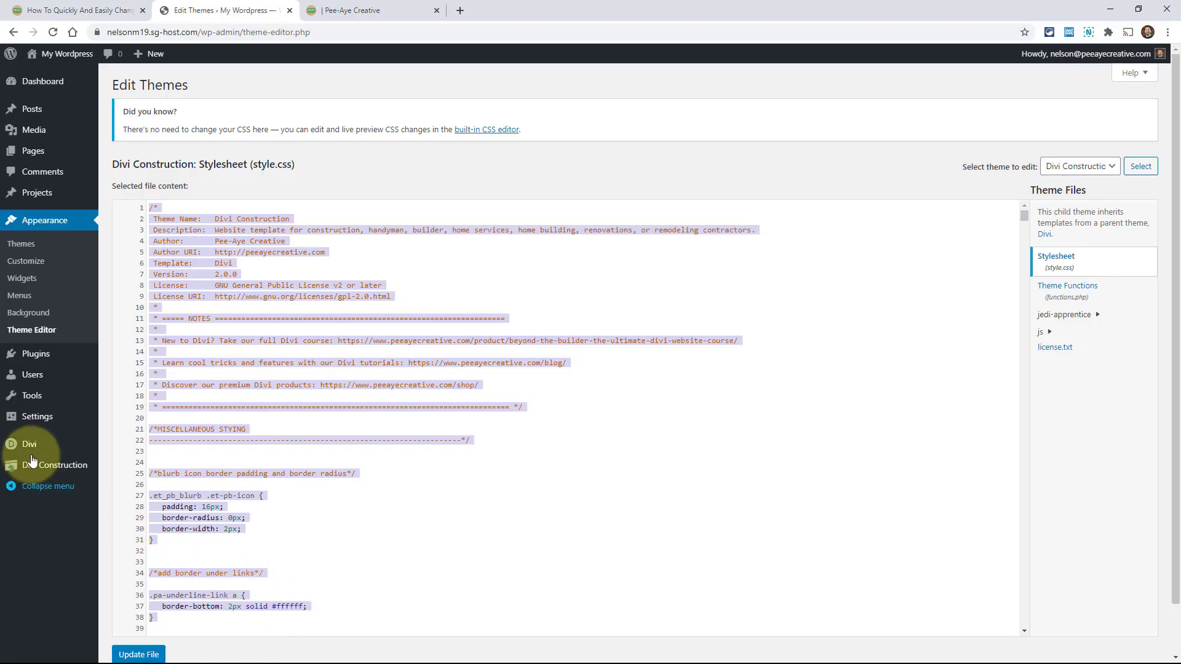
pyautogui.moveTo(26, 449)
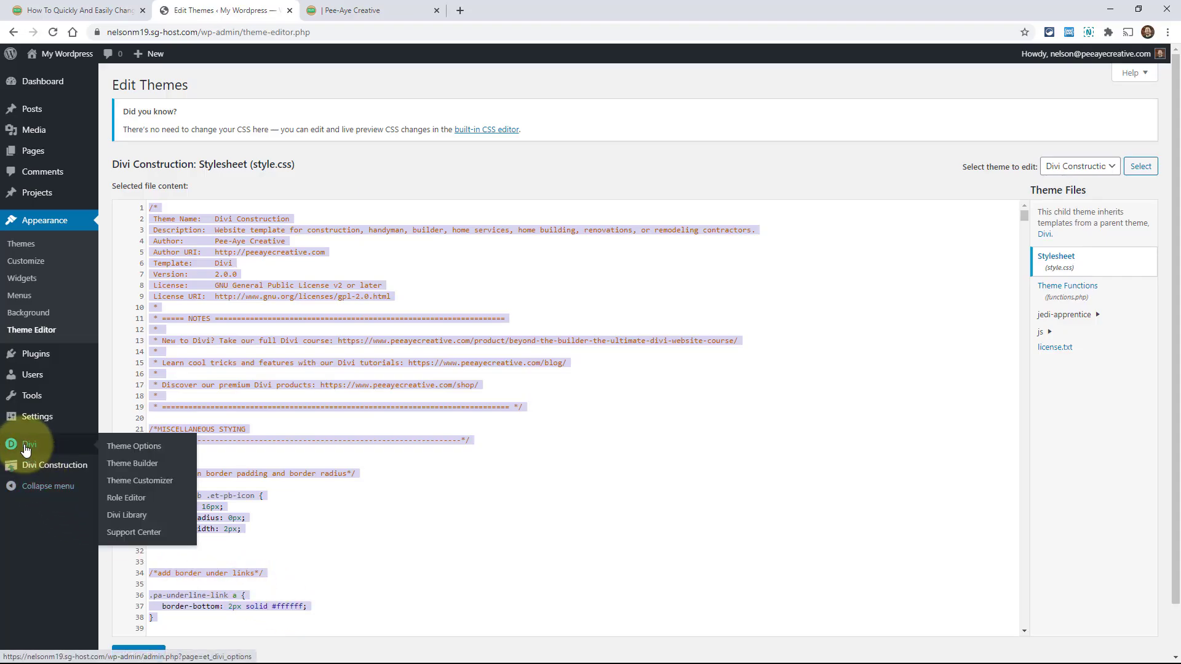
pyautogui.click(136, 448)
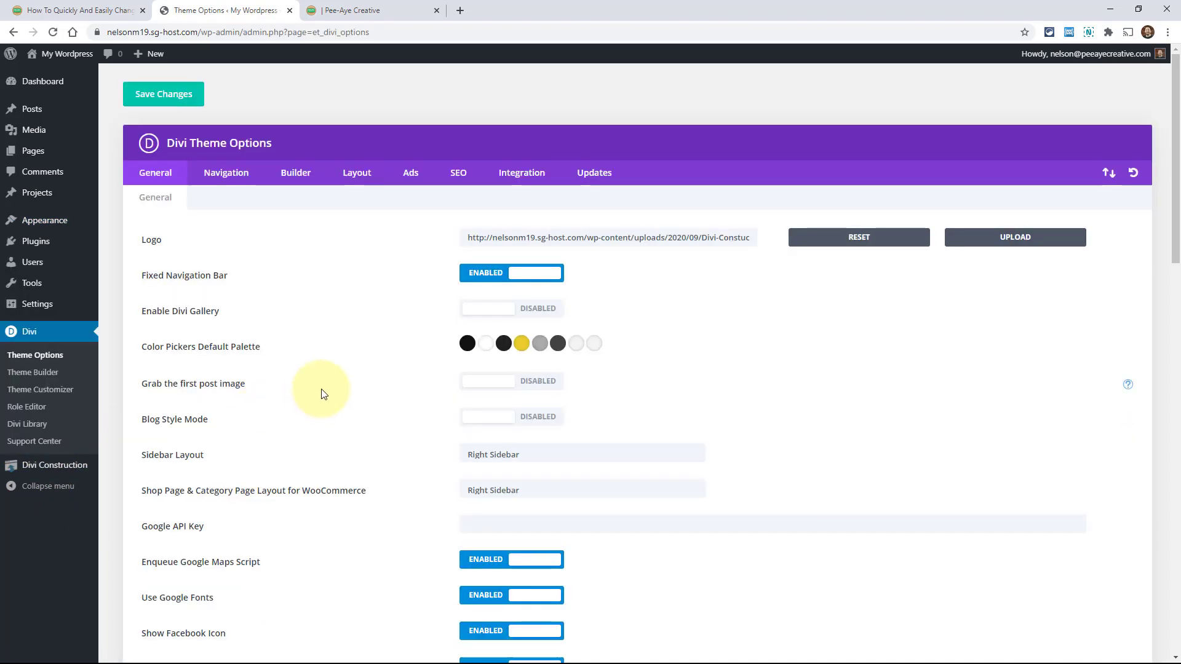
pyautogui.click(521, 345)
pyautogui.doubleClick(477, 369)
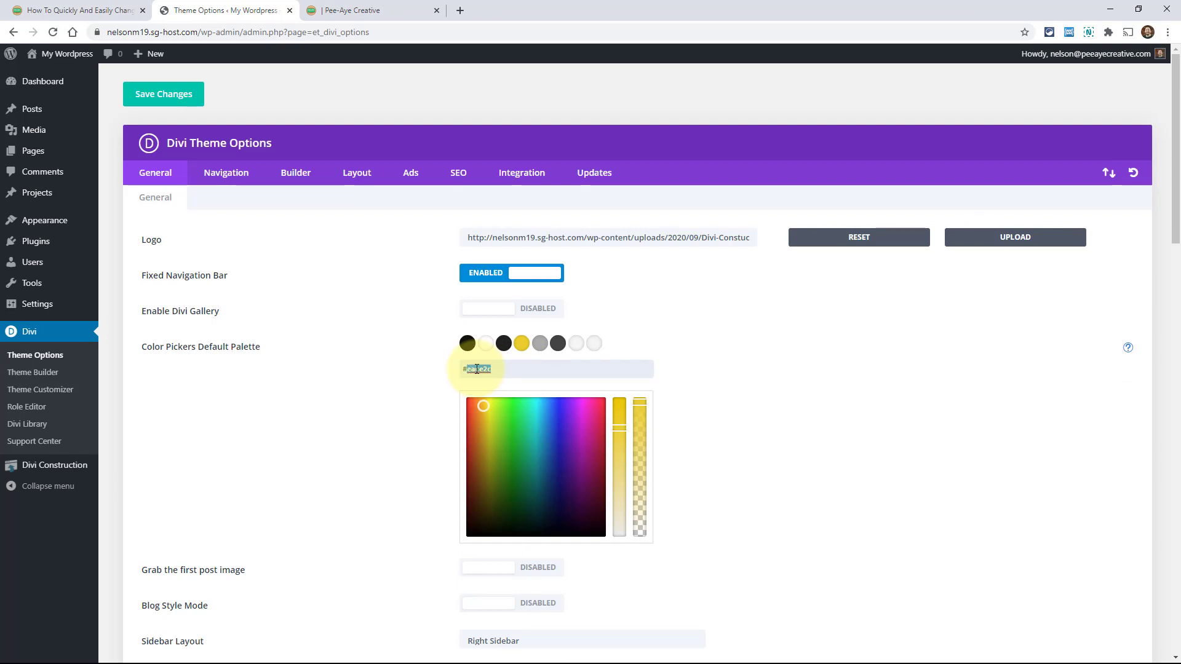
pyautogui.click(1111, 13)
# Replace line 271's #eace2c with #ff305d and list the 32 remaining matches for batch replacement
pyautogui.click(51, 19)
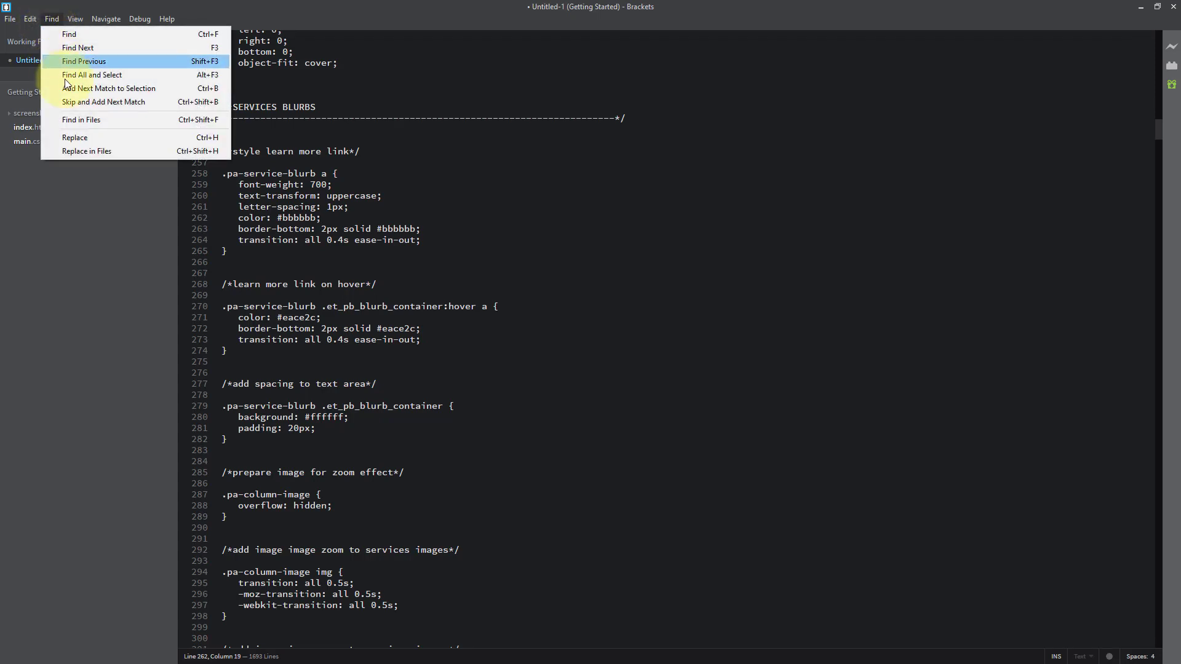
pyautogui.click(75, 139)
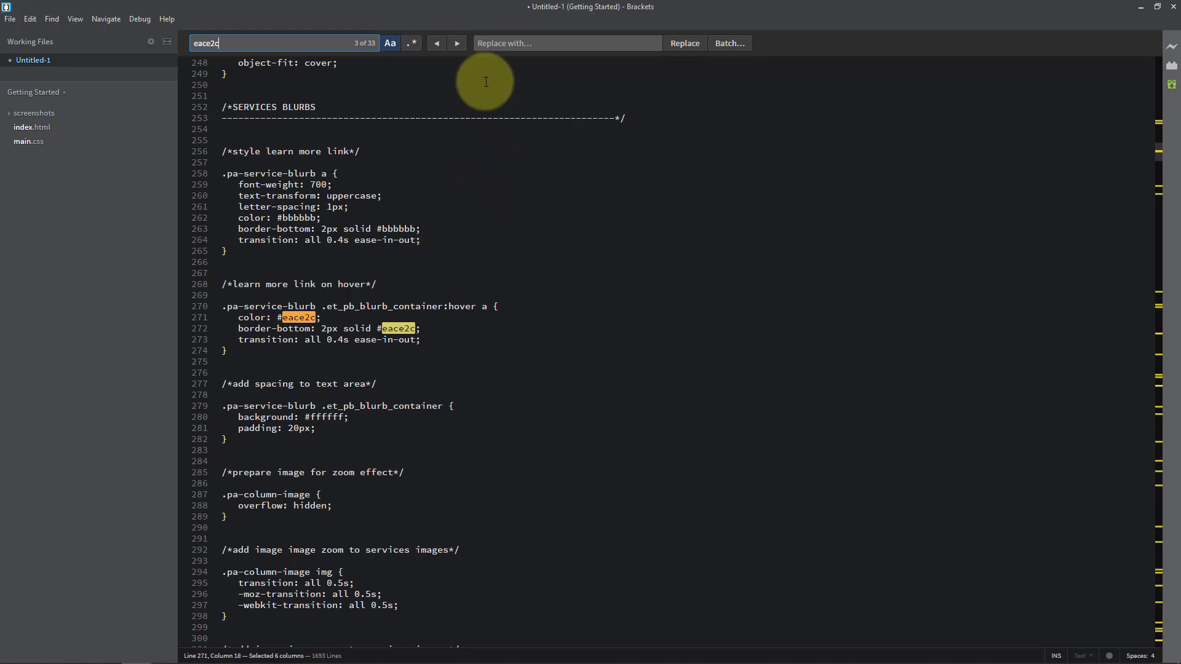
pyautogui.click(496, 43)
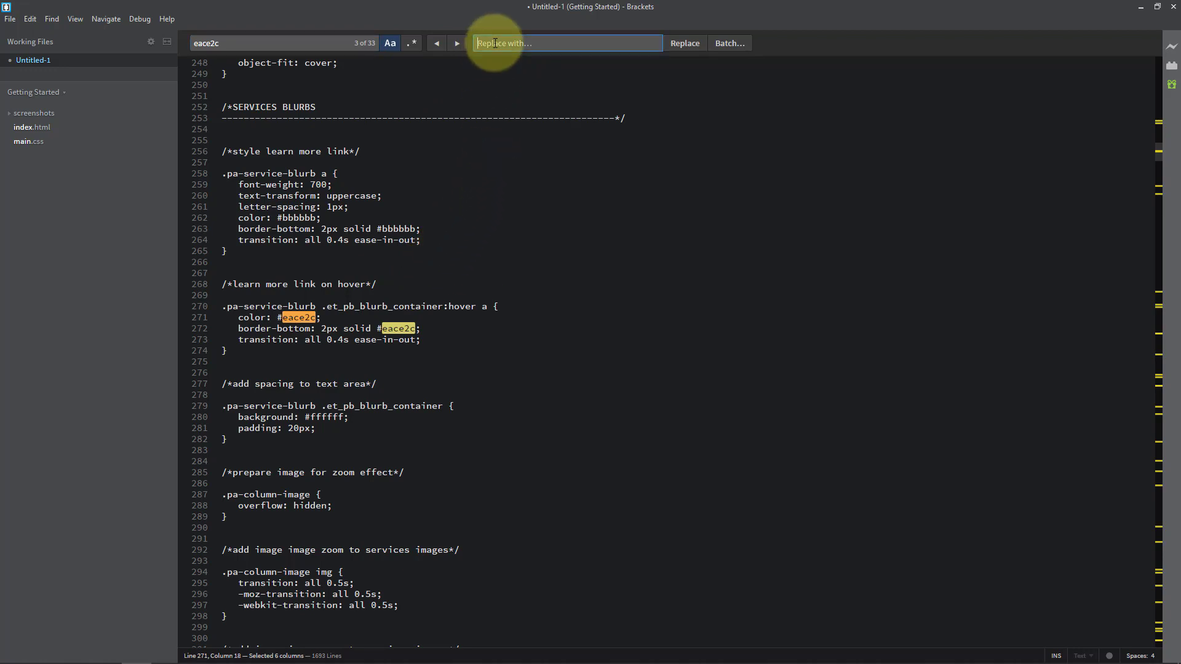
pyautogui.write('ff305d')
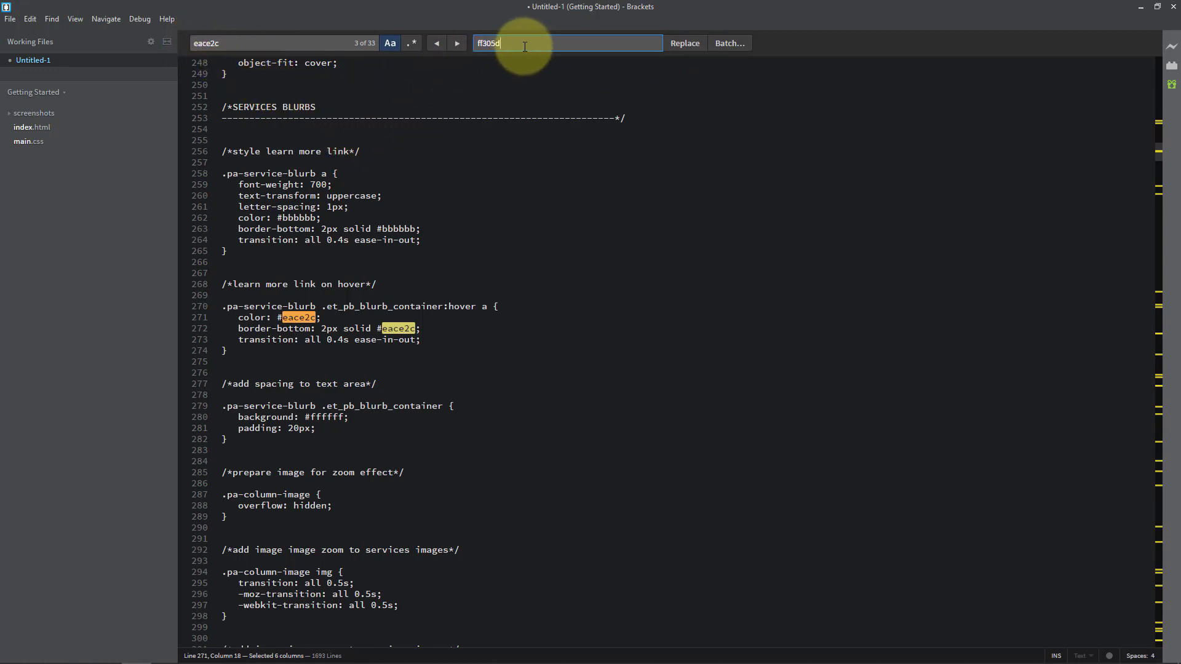
pyautogui.click(684, 46)
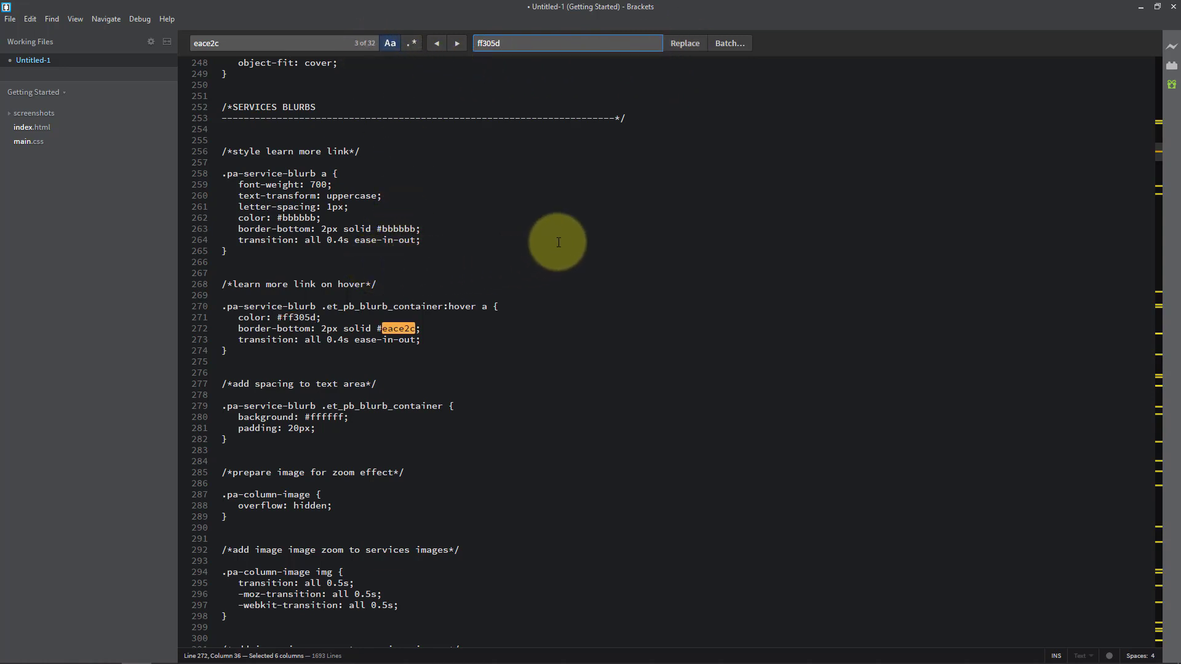
pyautogui.click(728, 46)
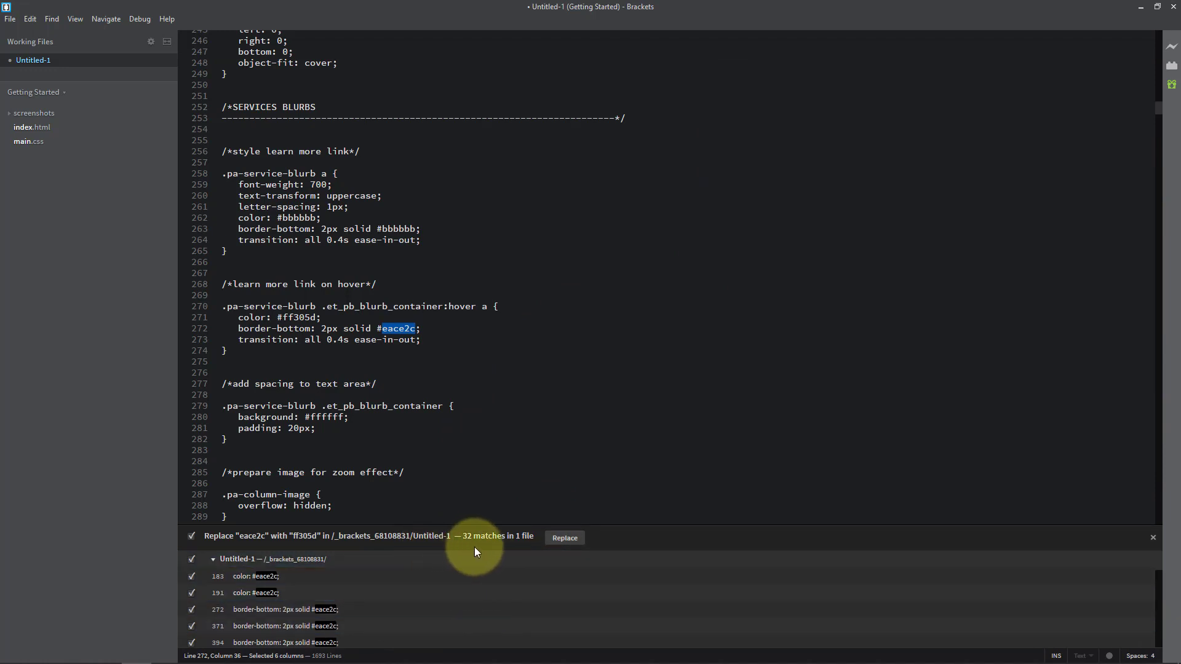
# Replace all remaining #eace2c with #ff305d, select the recoloured CSS, and return to the Theme Editor's style.css
pyautogui.click(565, 539)
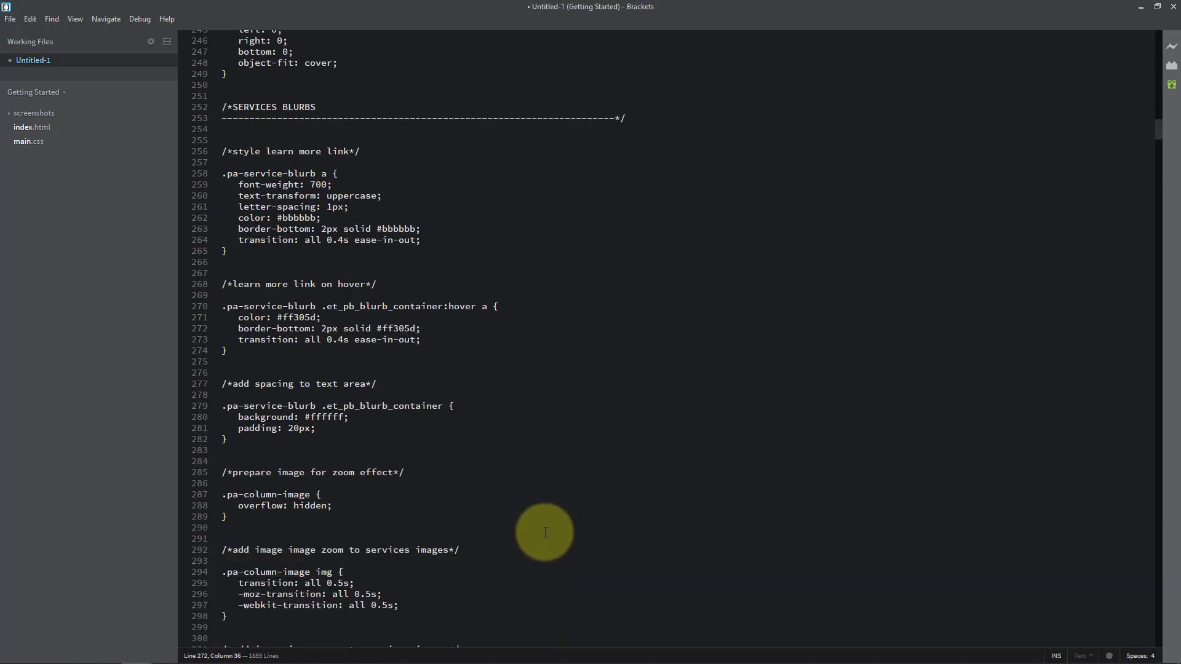
pyautogui.click(375, 366)
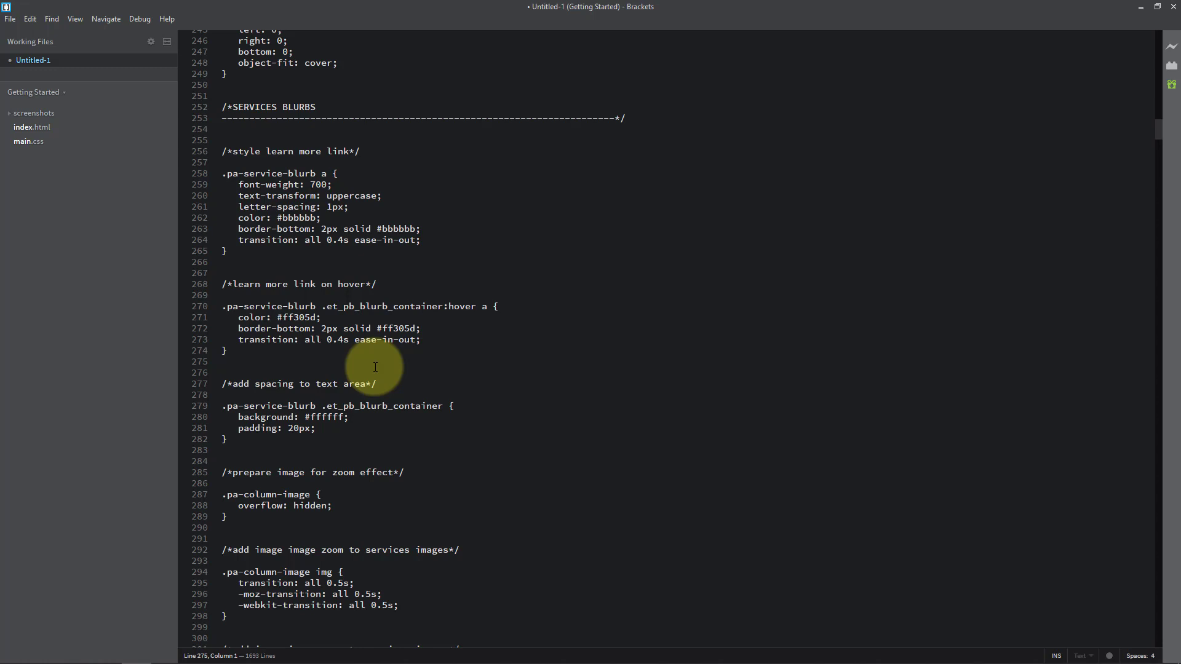
pyautogui.hotkey('ctrl', 'a')
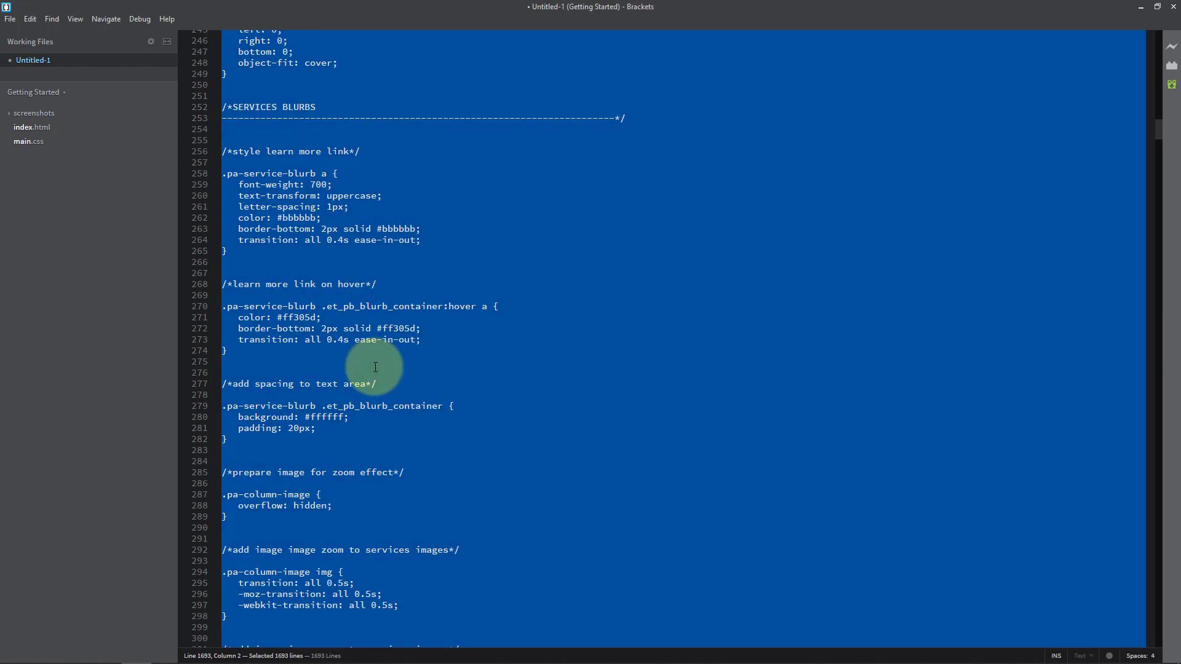
pyautogui.click(1141, 11)
pyautogui.hotkey('ctrl', 'a')
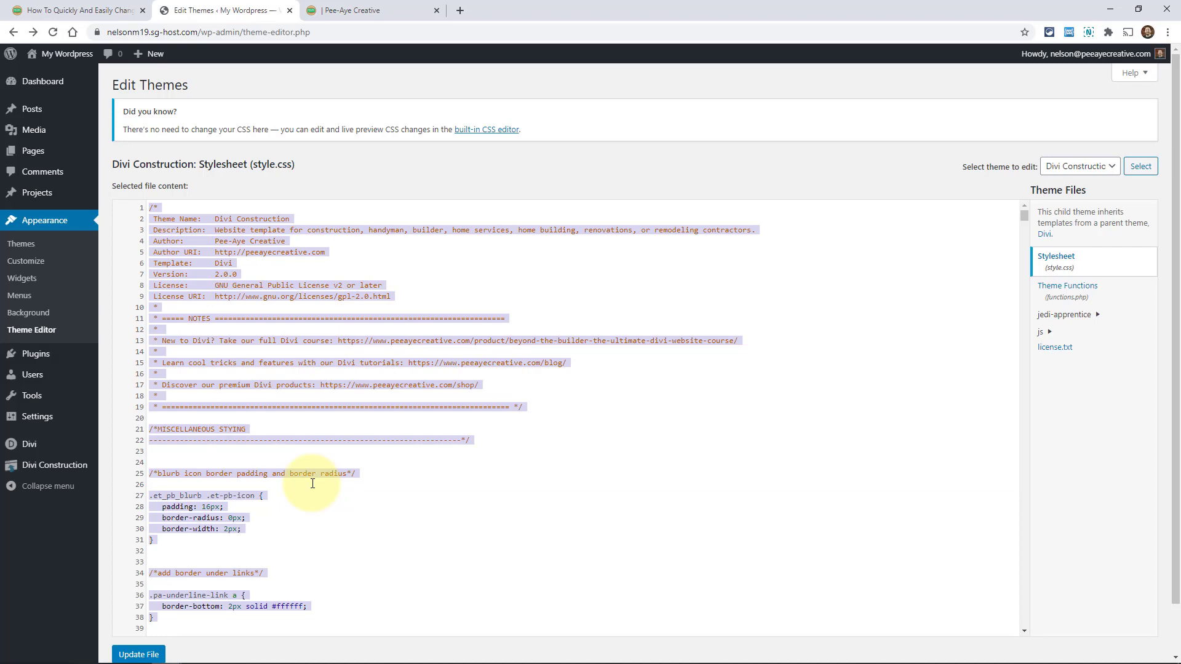
# Paste the #ff305d CSS over the old style.css and save the file
pyautogui.hotkey('ctrl', 'v')
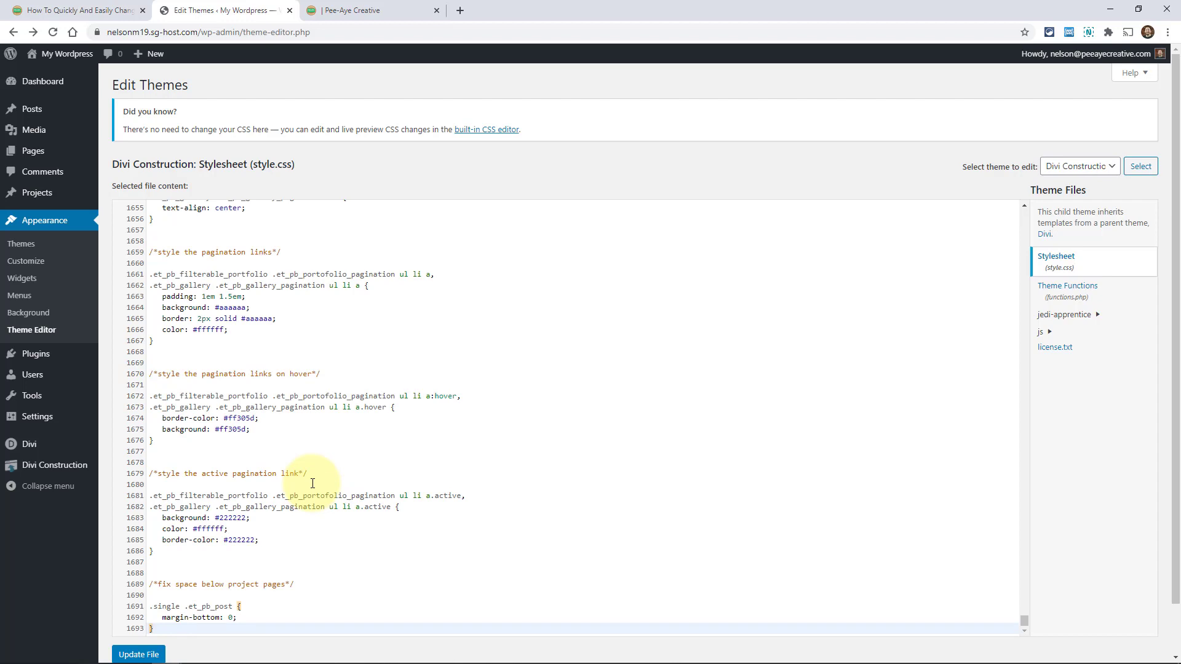
pyautogui.click(139, 655)
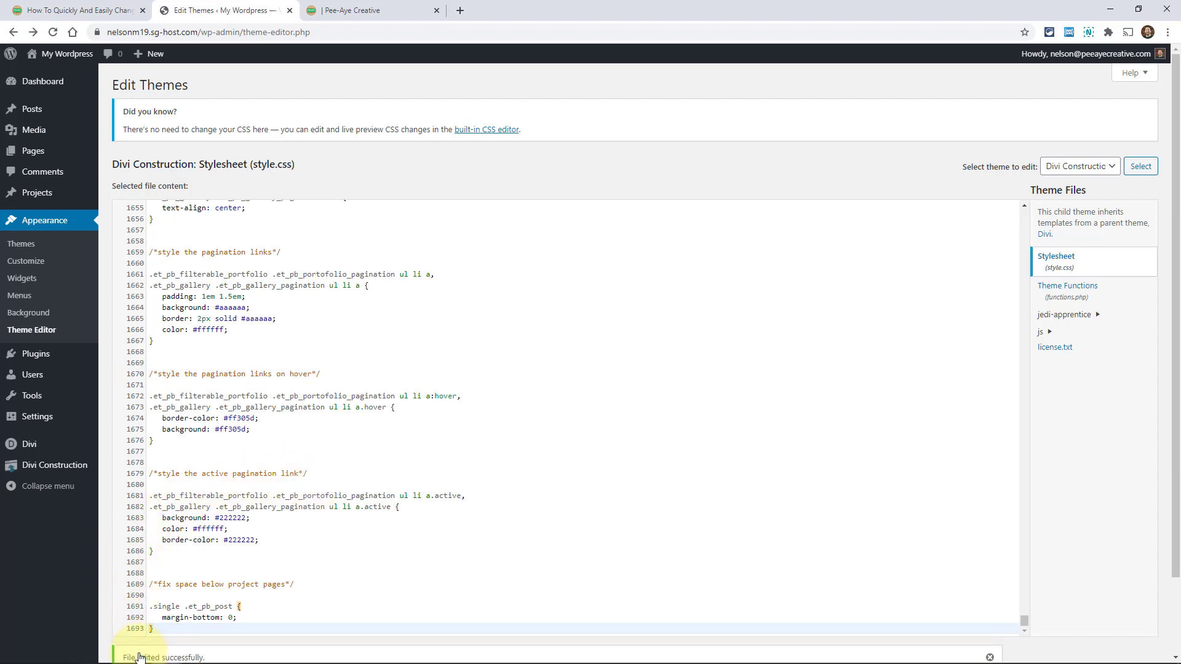
pyautogui.scroll(-2, 139, 652)
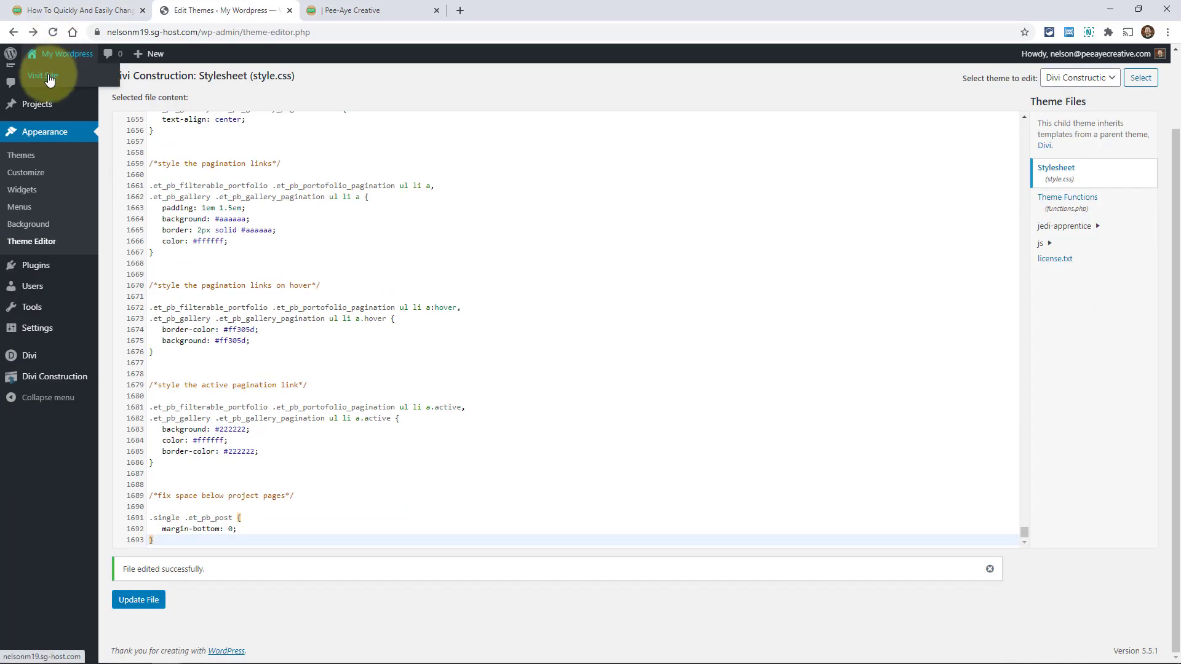
# Open the live home page, reload it, and scroll to the red-bordered numbered step boxes
pyautogui.click(50, 79)
pyautogui.scroll(-6, 528, 397)
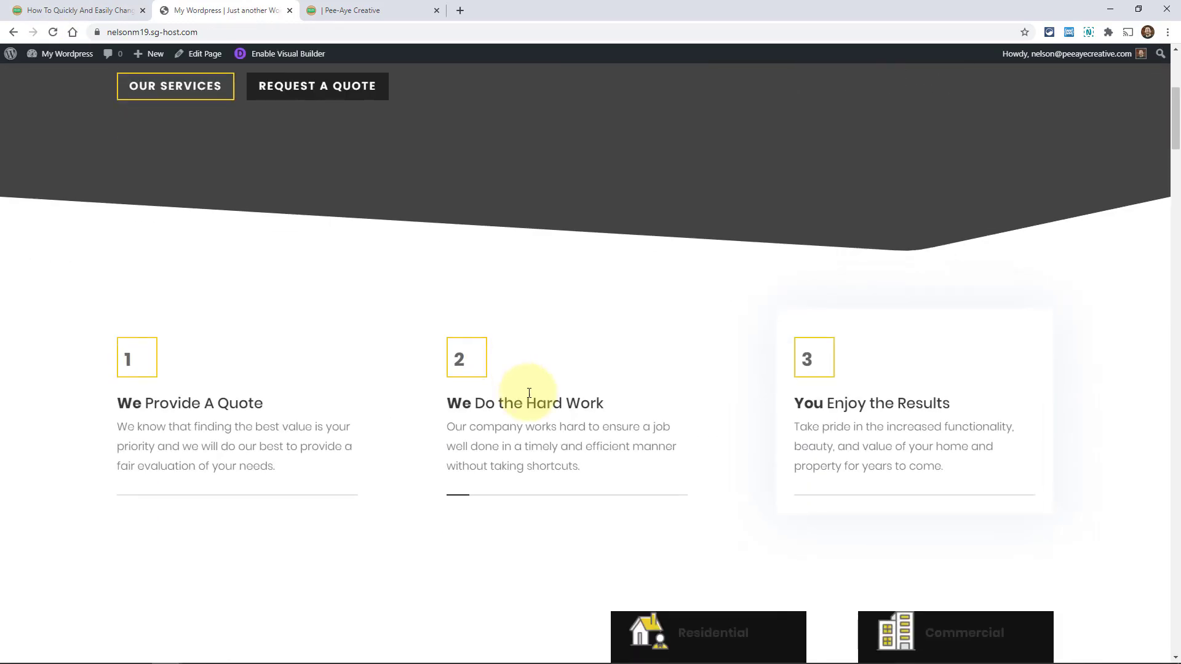
pyautogui.scroll(6, 529, 397)
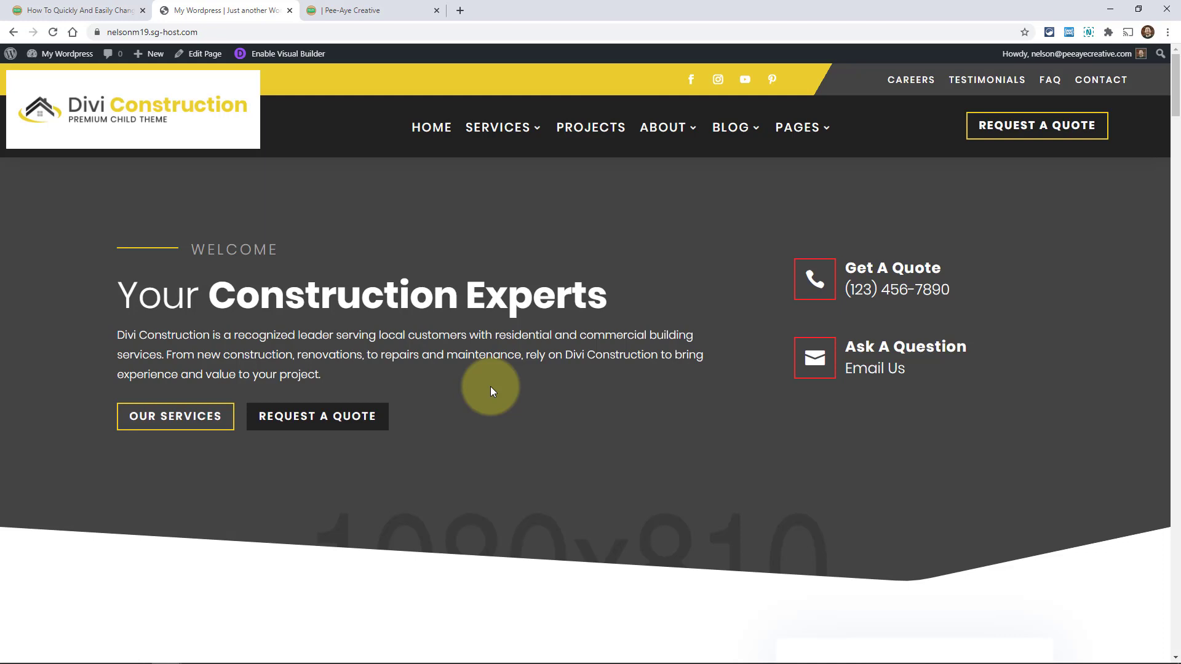
pyautogui.press('F5')
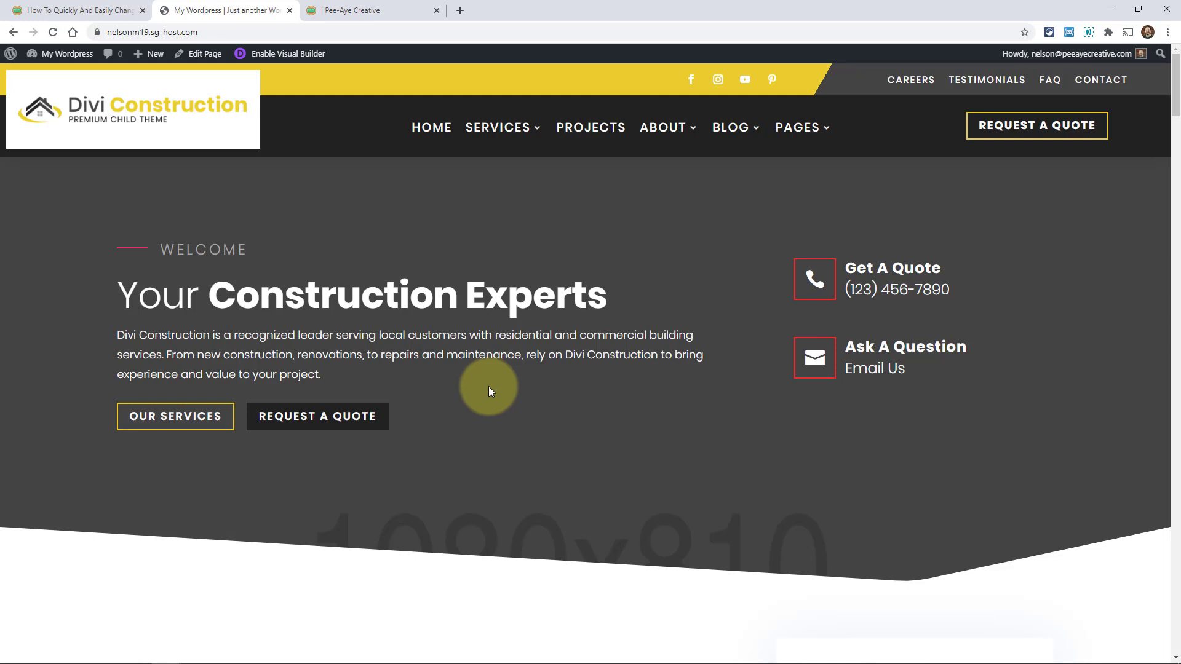
pyautogui.scroll(-3, 190, 376)
pyautogui.scroll(-1, 185, 379)
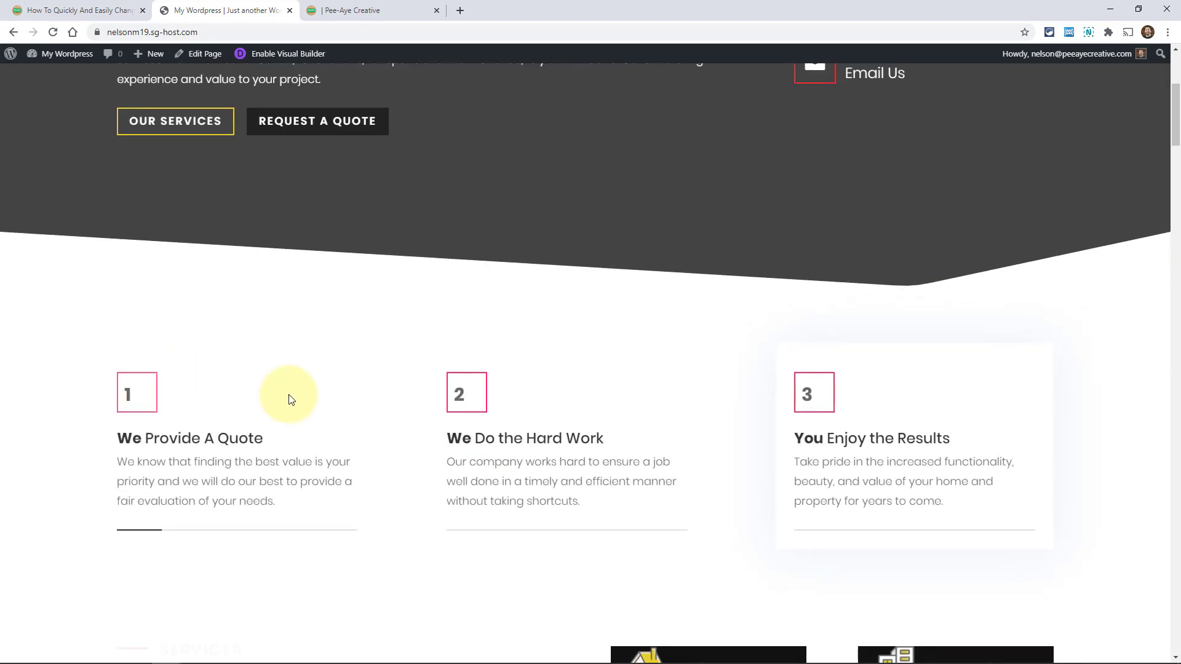
pyautogui.scroll(-1, 851, 407)
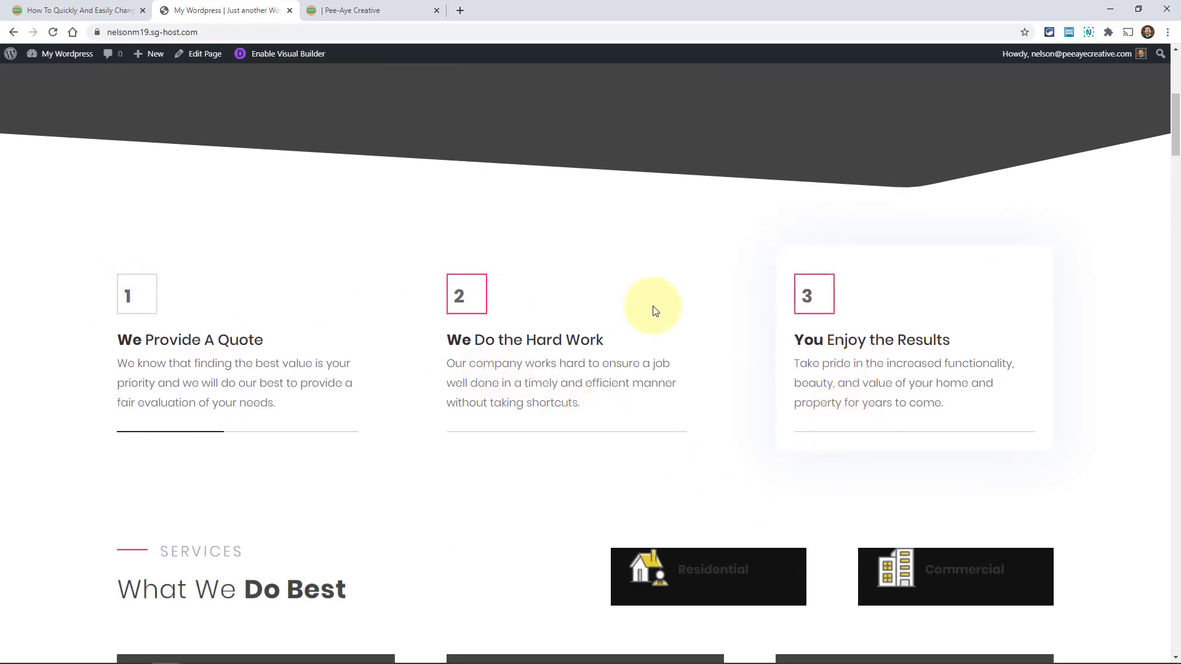
pyautogui.scroll(-2, 587, 360)
pyautogui.scroll(-1, 587, 360)
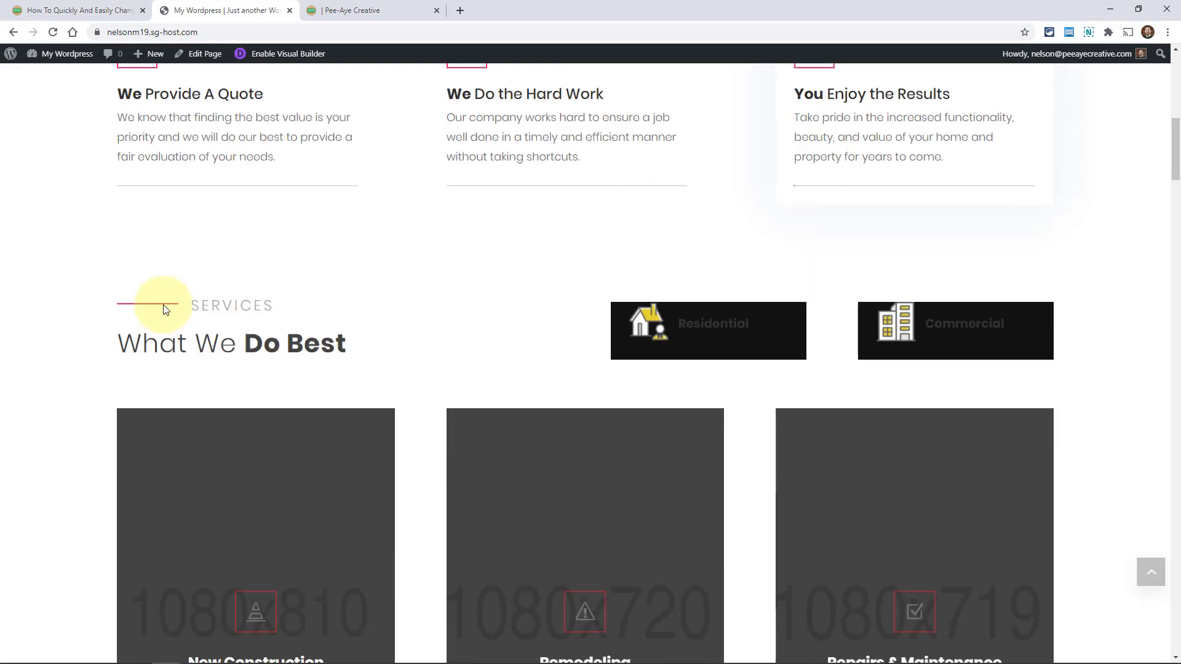
pyautogui.scroll(-3, 105, 311)
pyautogui.scroll(-6, 92, 318)
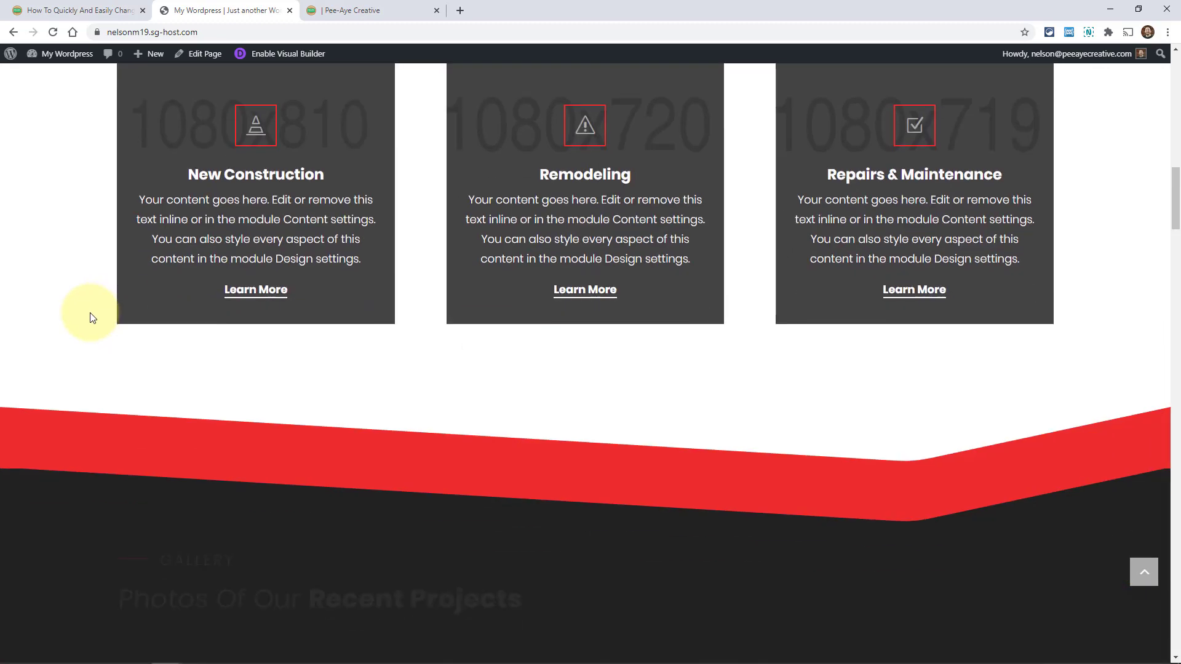
pyautogui.scroll(-3, 104, 335)
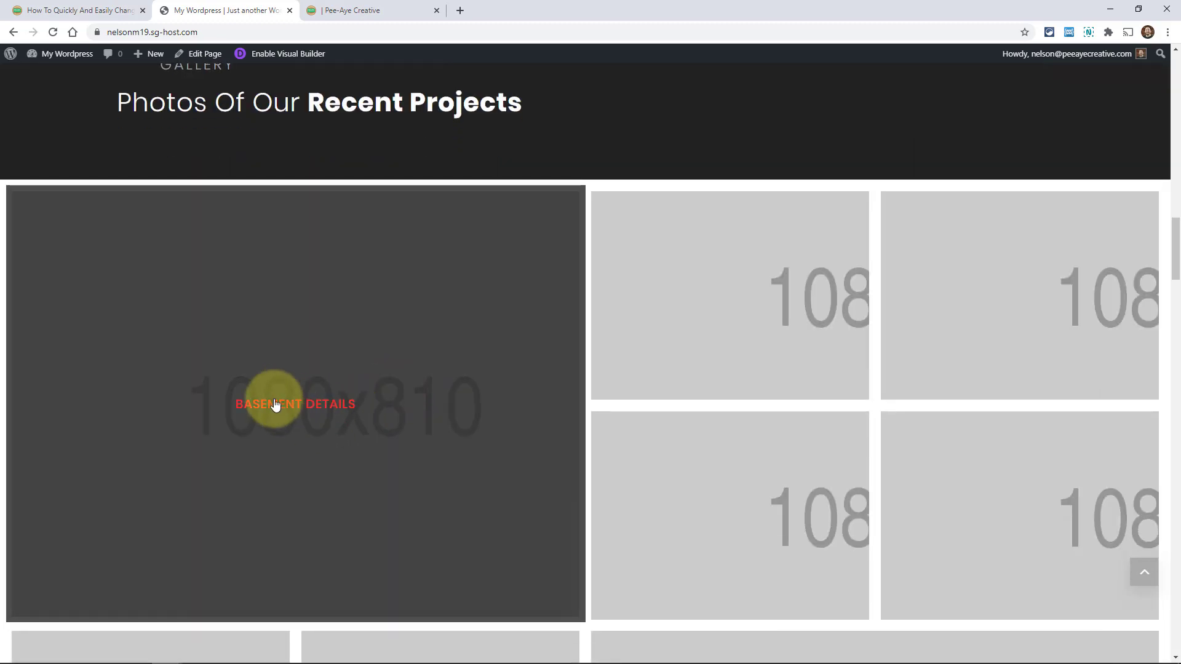
pyautogui.scroll(-2, 346, 442)
pyautogui.scroll(-6, 347, 442)
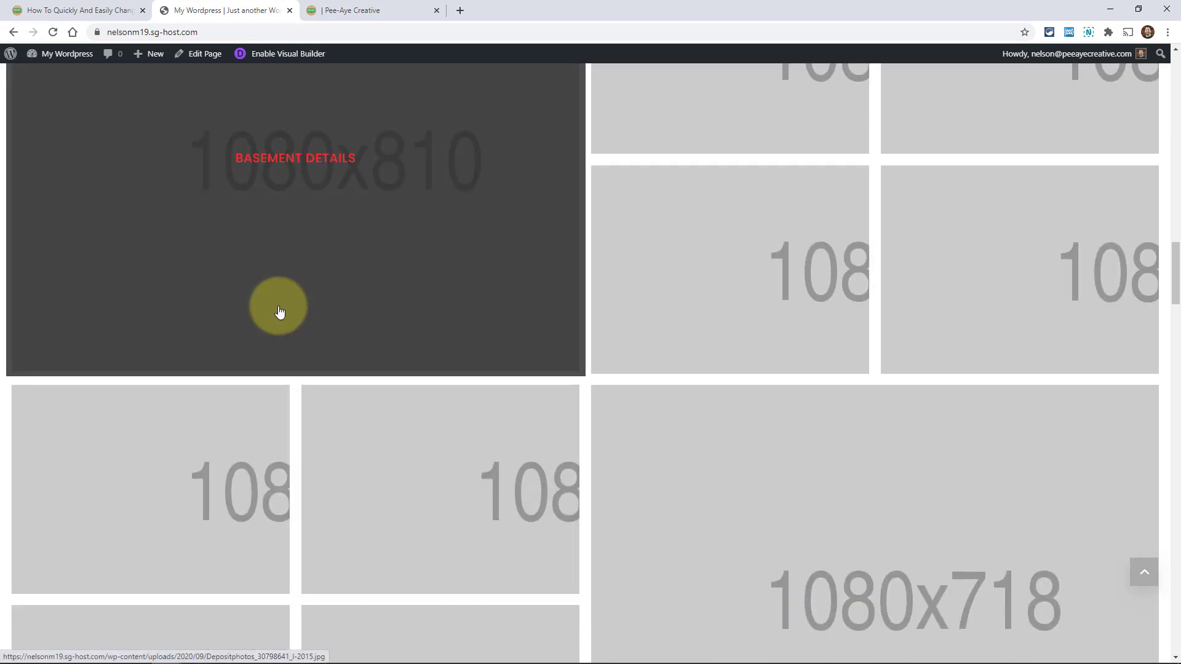
pyautogui.scroll(-8, 274, 361)
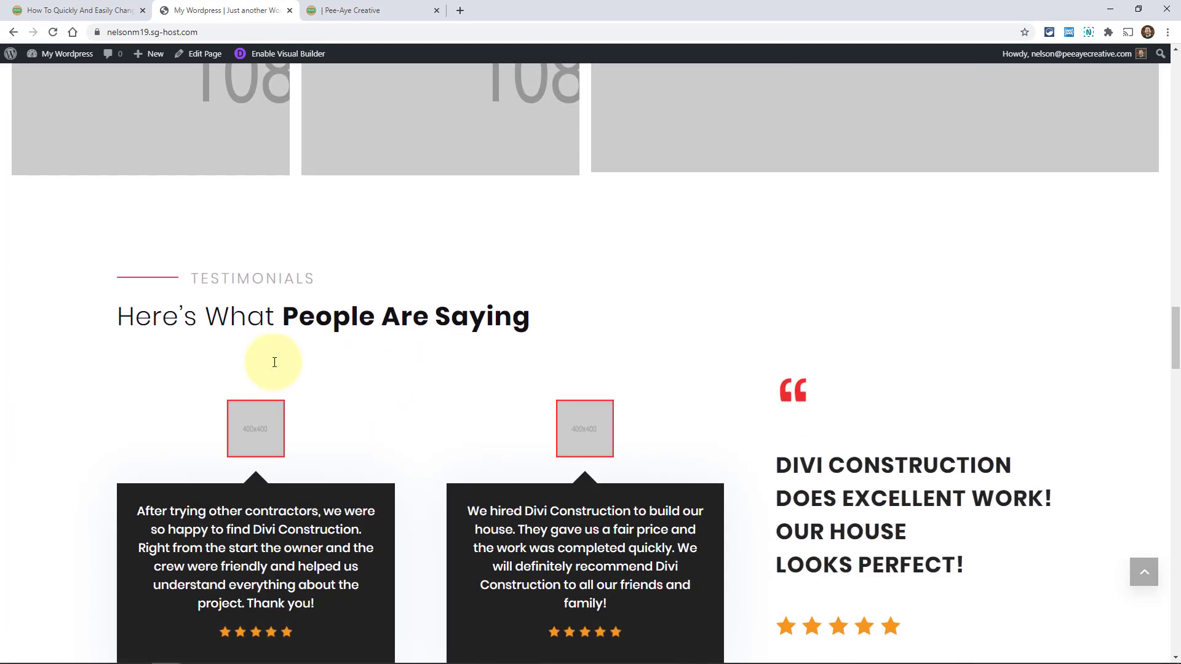
pyautogui.scroll(-1, 358, 411)
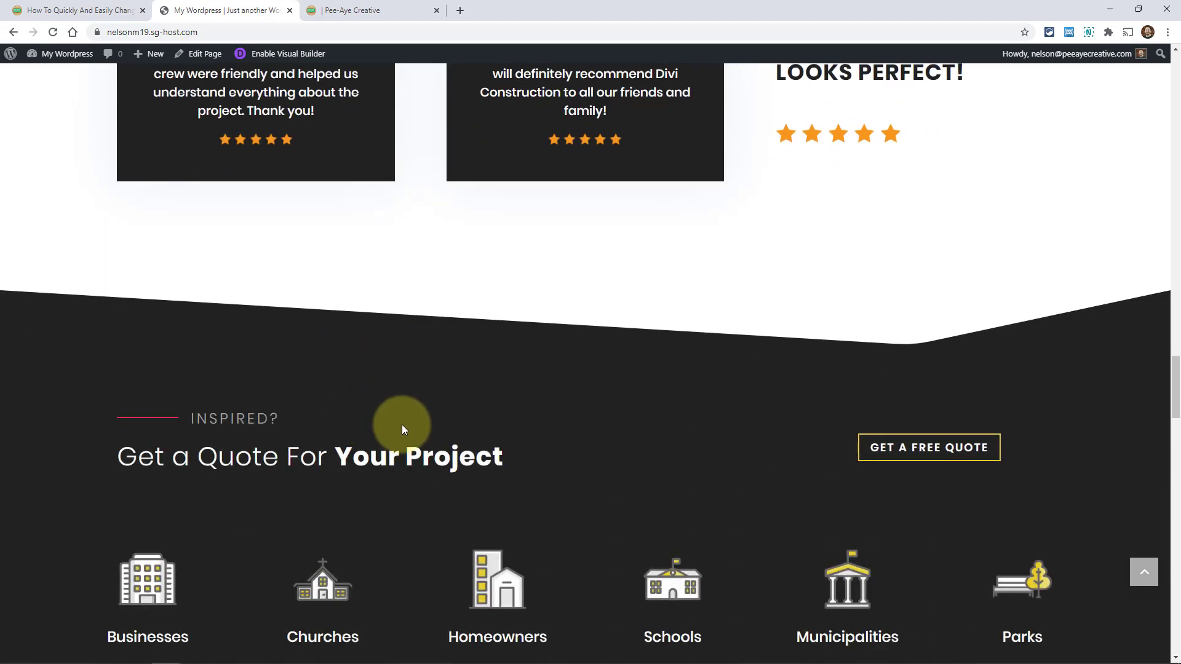
pyautogui.scroll(-5, 430, 430)
pyautogui.scroll(-2, 438, 435)
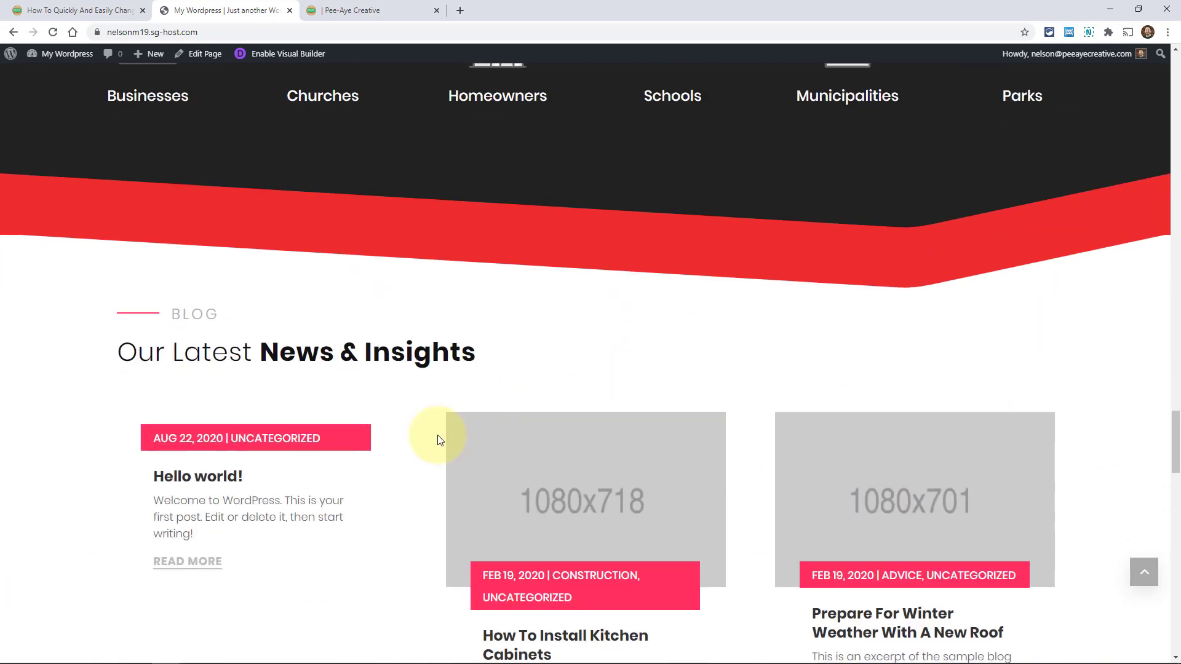
pyautogui.scroll(-3, 431, 438)
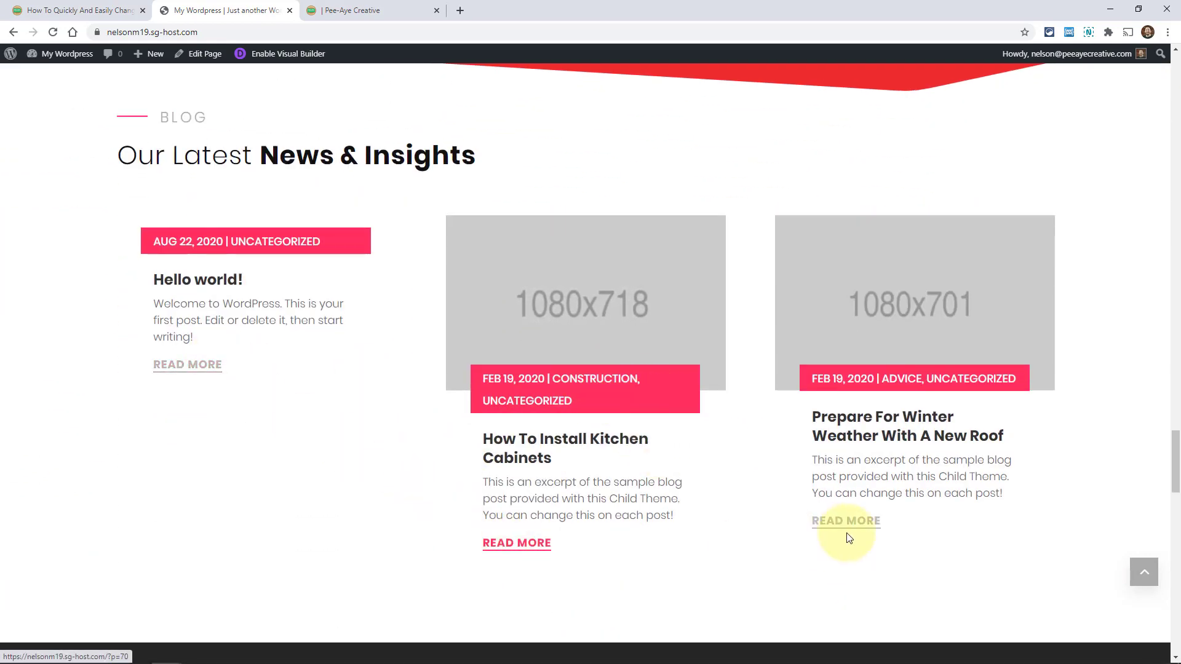
pyautogui.scroll(-3, 281, 458)
pyautogui.scroll(-12, 187, 396)
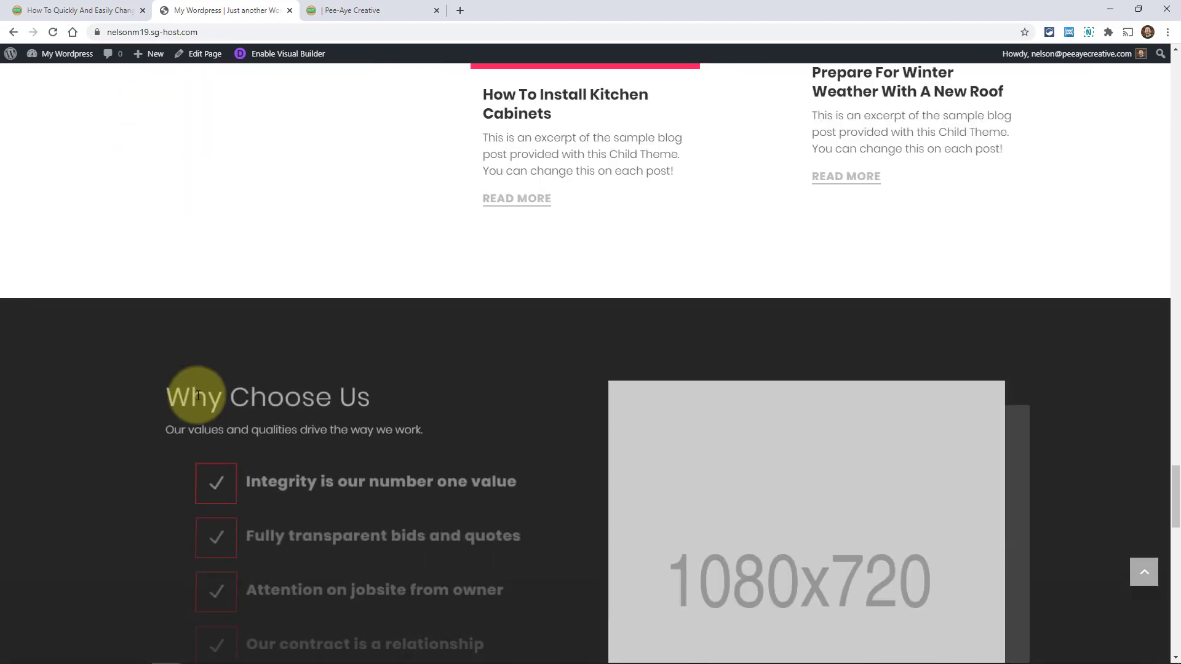
pyautogui.scroll(-8, 191, 403)
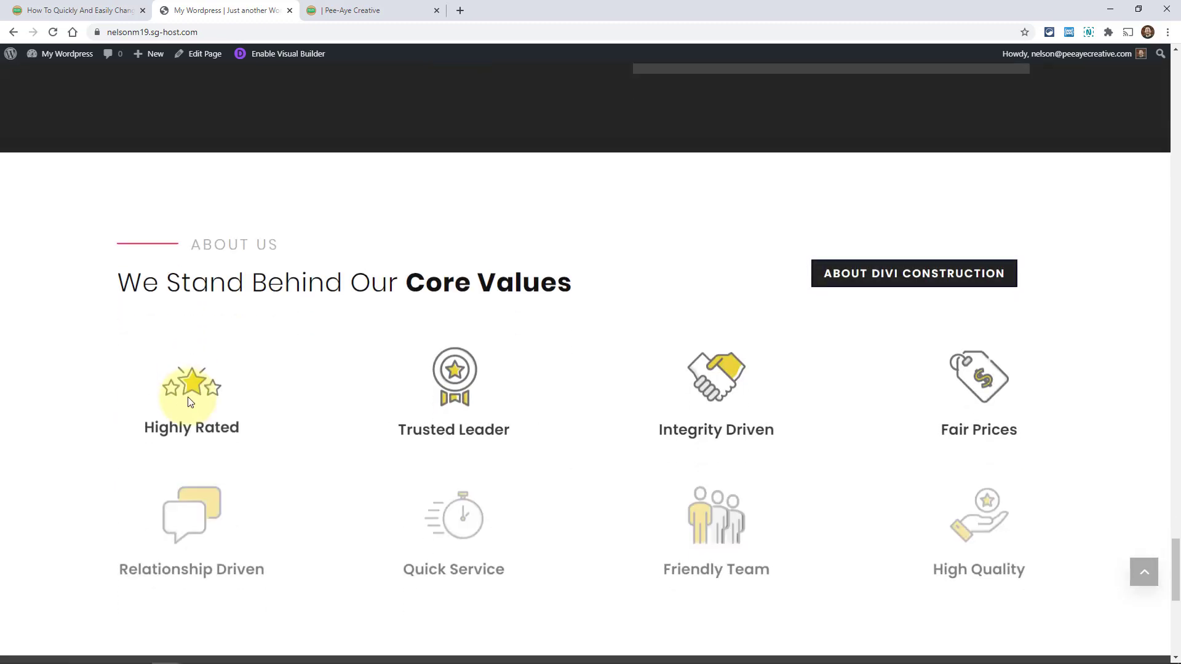
pyautogui.scroll(-2, 439, 464)
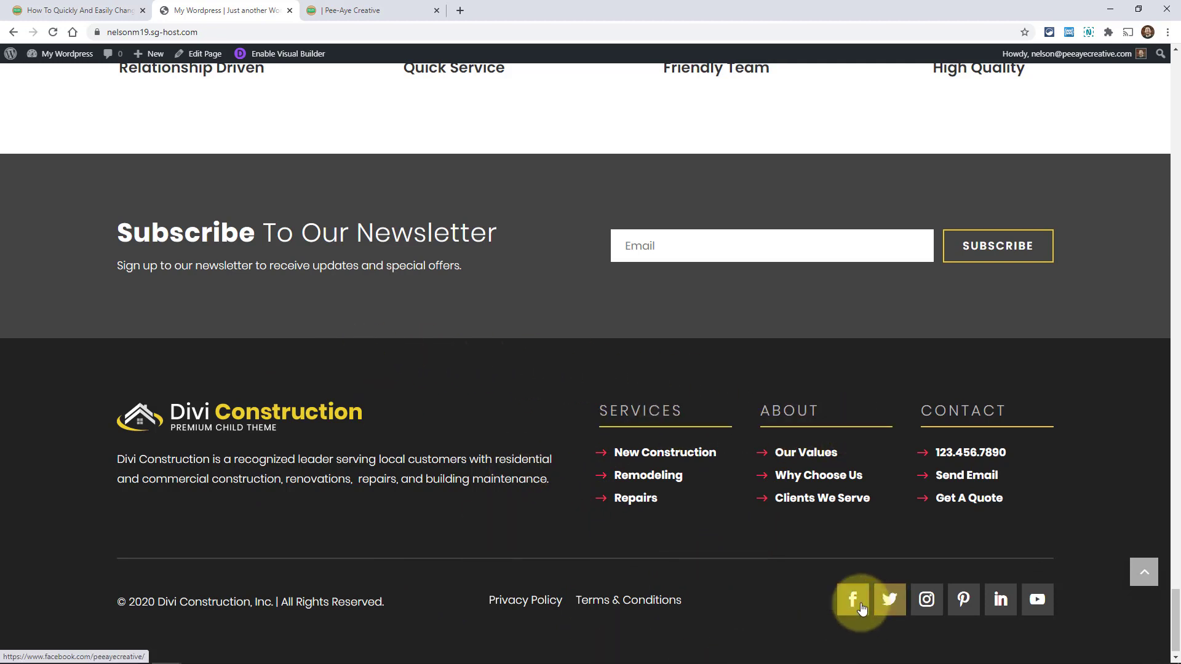
pyautogui.scroll(1, 451, 442)
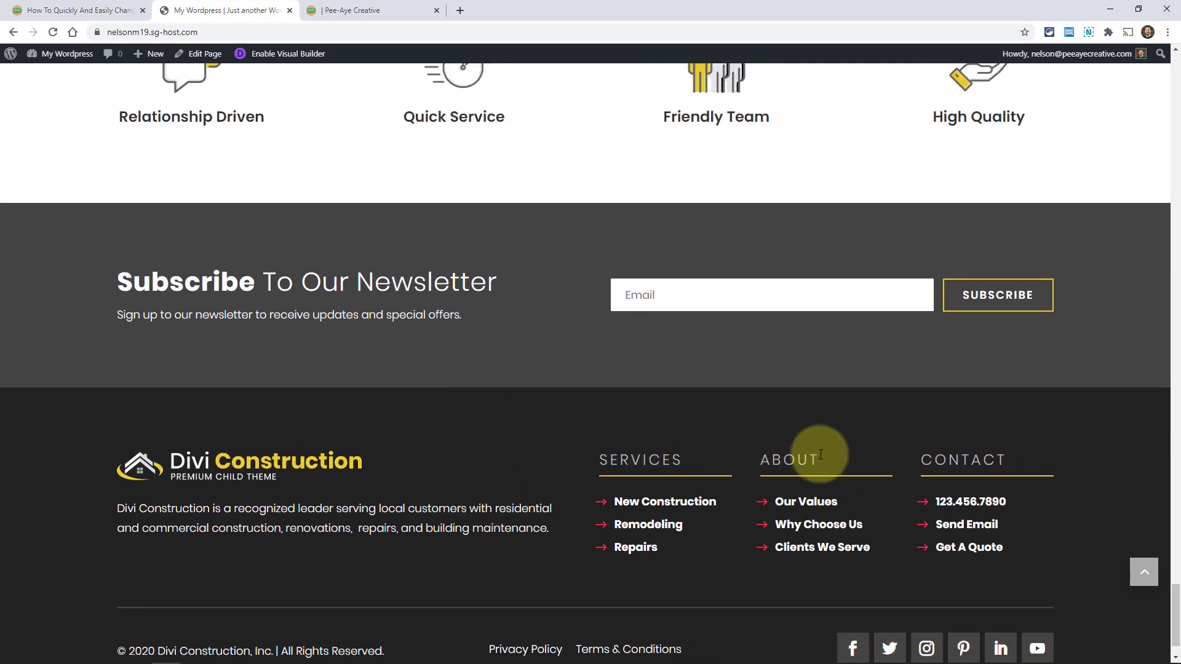
pyautogui.click(1148, 578)
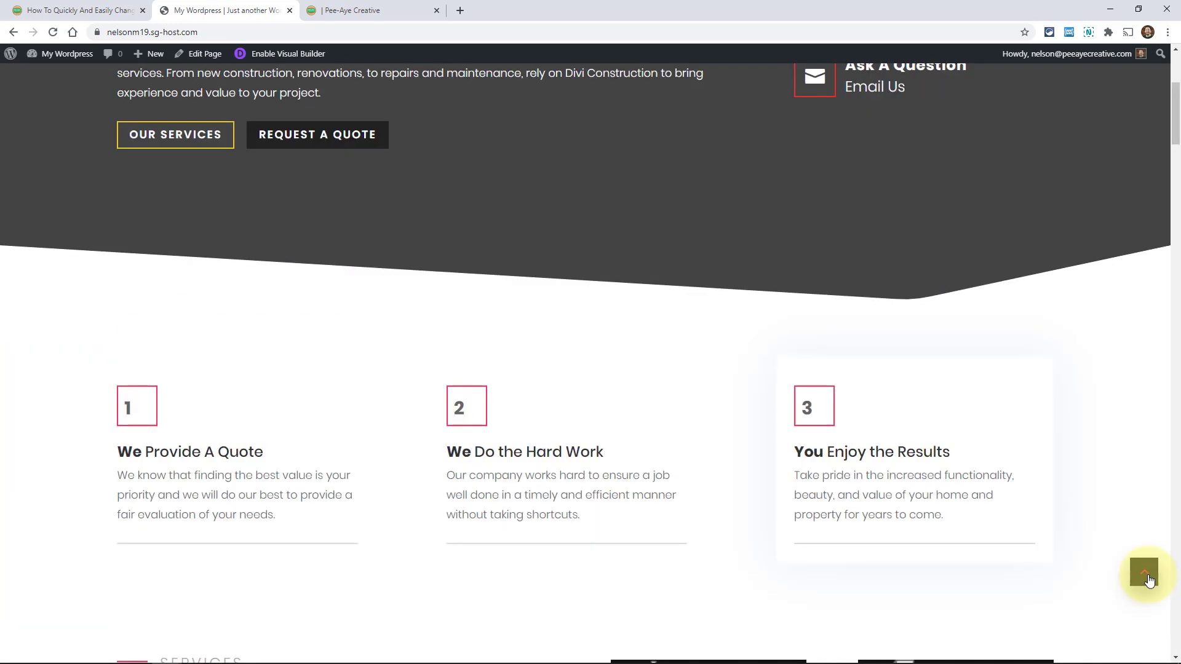